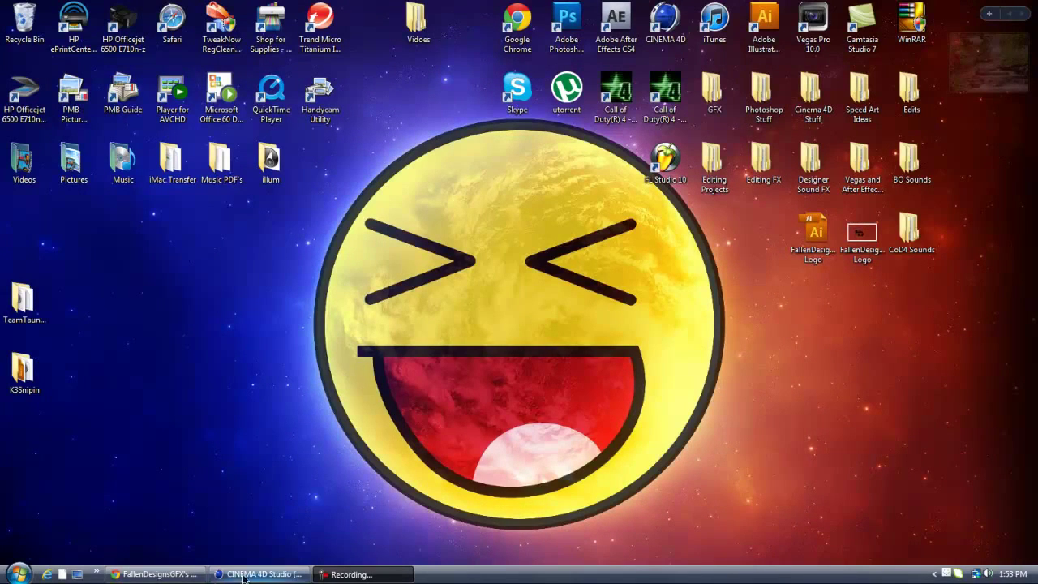
{"action": "mouse_move", "coordinate": [259, 579]}
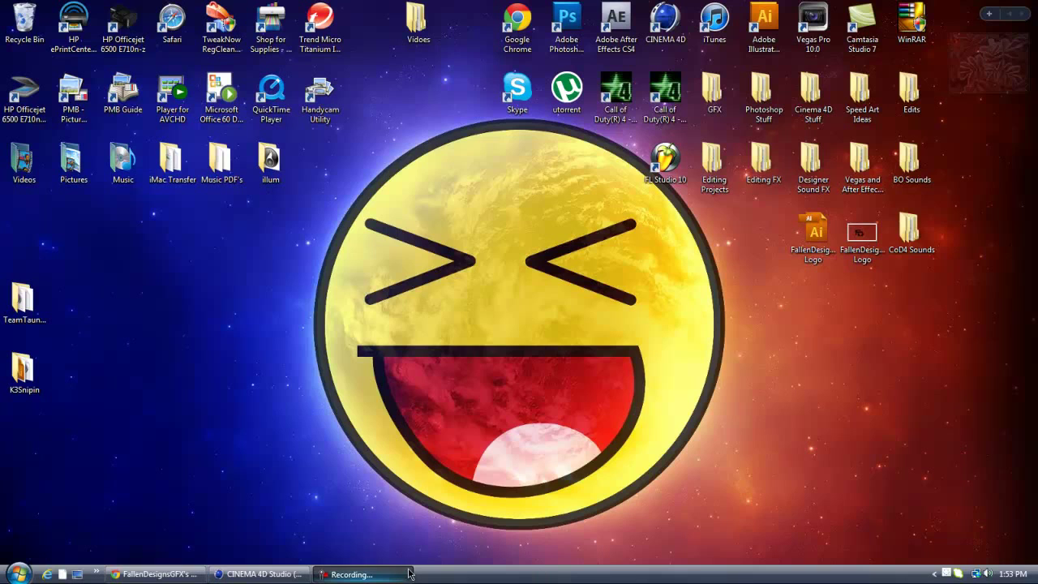
{"action": "mouse_move", "coordinate": [408, 577]}
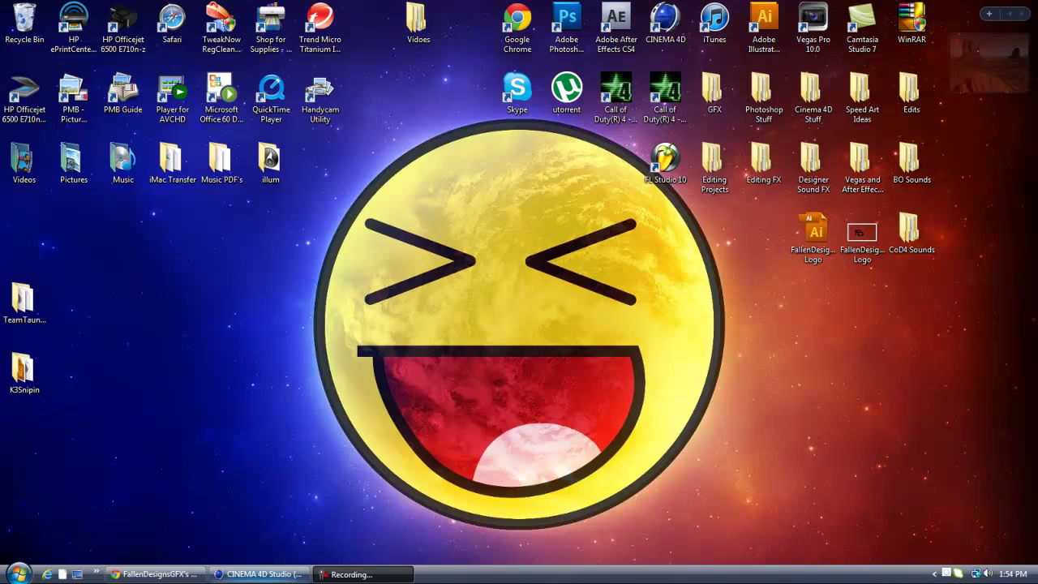
{"action": "left_click", "coordinate": [259, 574]}
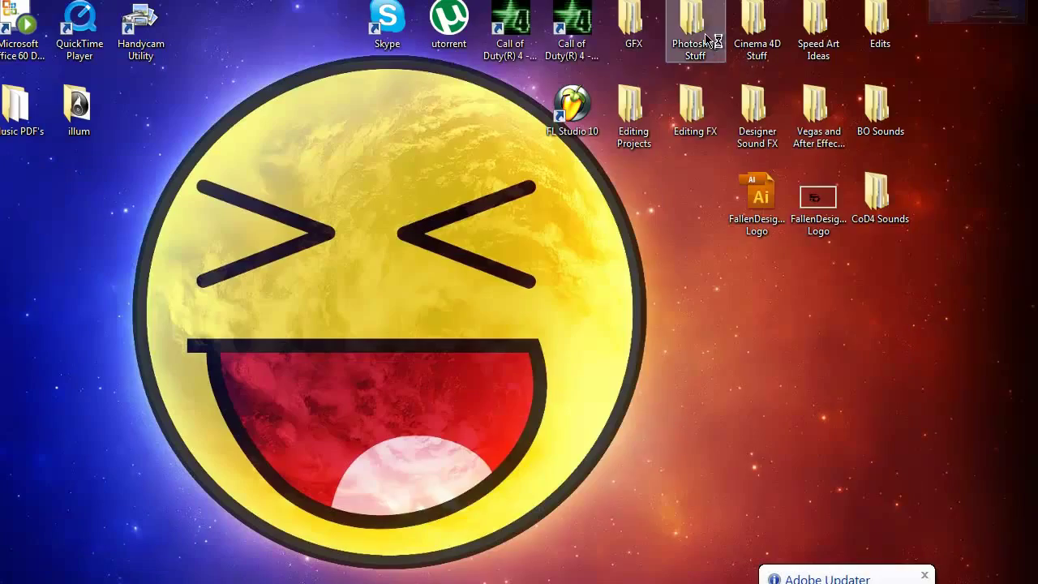
- Open the Grunge folder inside Photoshop Stuff > Images > Textures
{"action": "double_click", "coordinate": [695, 32]}
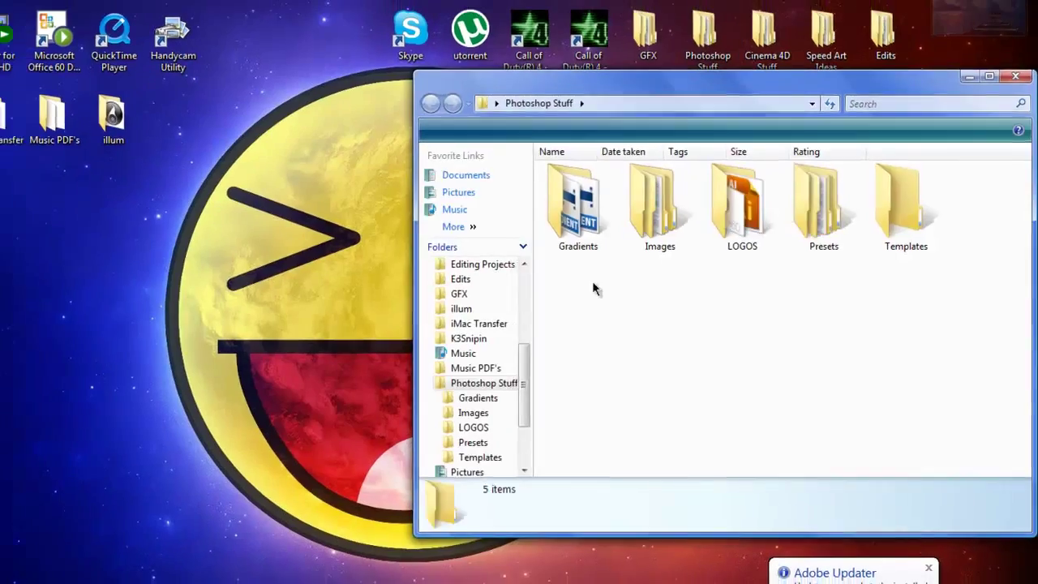
{"action": "double_click", "coordinate": [659, 206]}
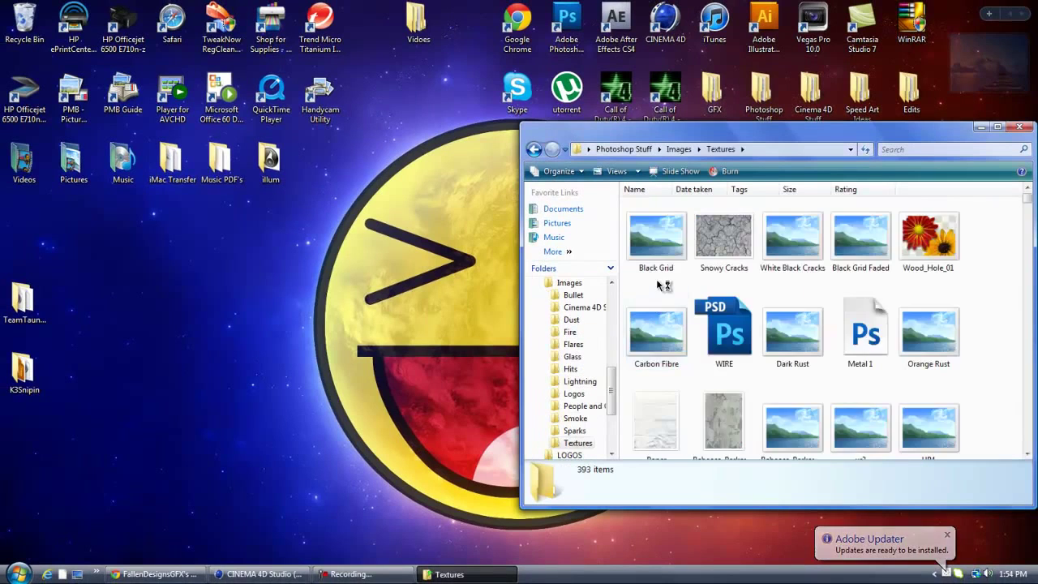
{"action": "left_click_drag", "start_coordinate": [1027, 198], "coordinate": [1026, 197]}
{"action": "double_click", "coordinate": [682, 236]}
{"action": "double_click", "coordinate": [683, 236]}
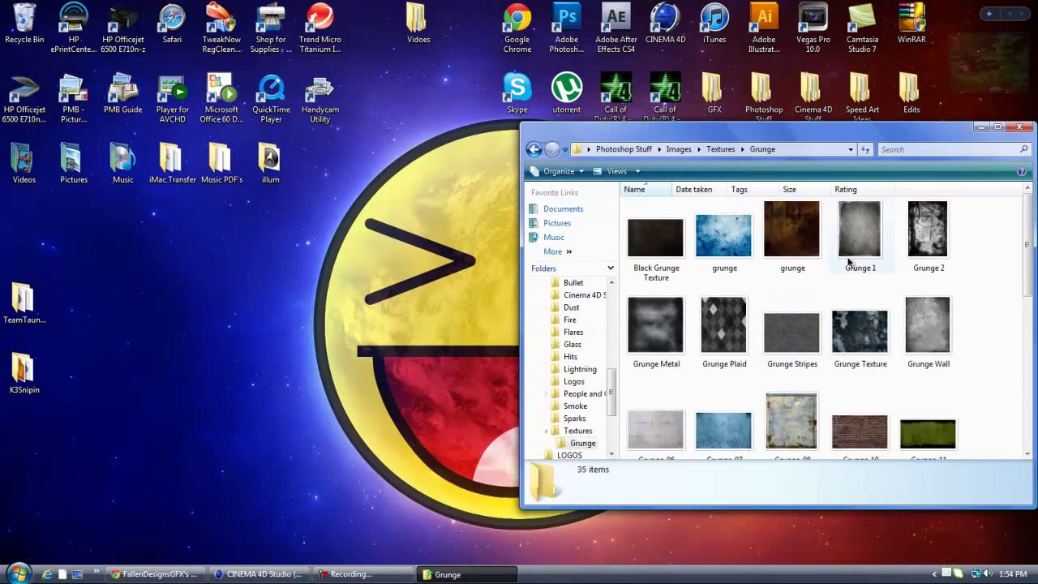
- Look through the texture images in the Grunge folder and close its window
{"action": "scroll", "coordinate": [1027, 322], "scroll_direction": "down", "scroll_amount": 3}
{"action": "scroll", "coordinate": [1027, 322], "scroll_direction": "up", "scroll_amount": 2}
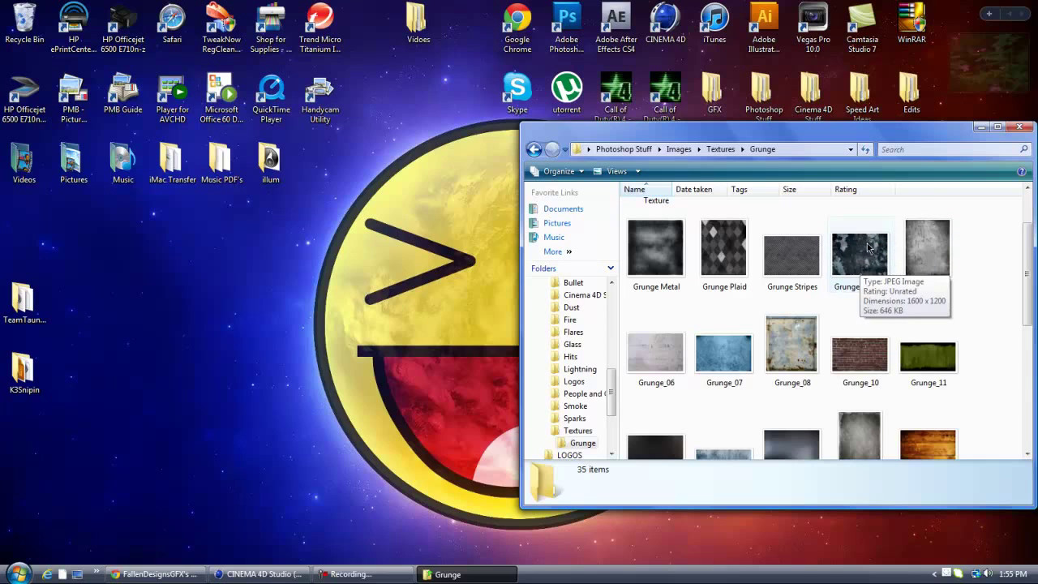
{"action": "scroll", "coordinate": [1026, 298], "scroll_direction": "up", "scroll_amount": 2}
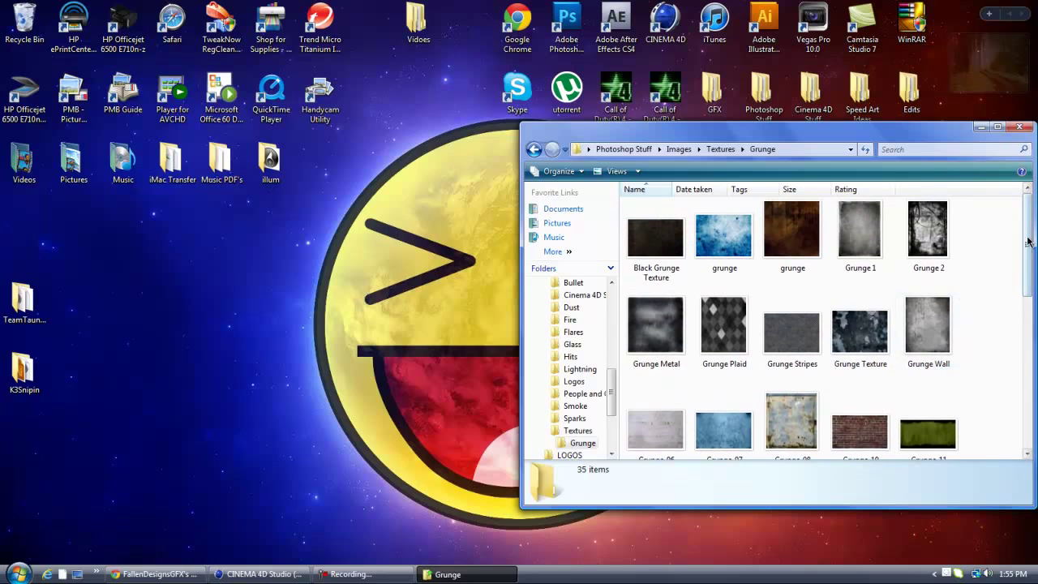
{"action": "mouse_move", "coordinate": [1028, 233]}
{"action": "left_mouse_down"}
{"action": "mouse_move", "coordinate": [1022, 227]}
{"action": "mouse_move", "coordinate": [1018, 299]}
{"action": "mouse_move", "coordinate": [1015, 231]}
{"action": "left_mouse_up"}
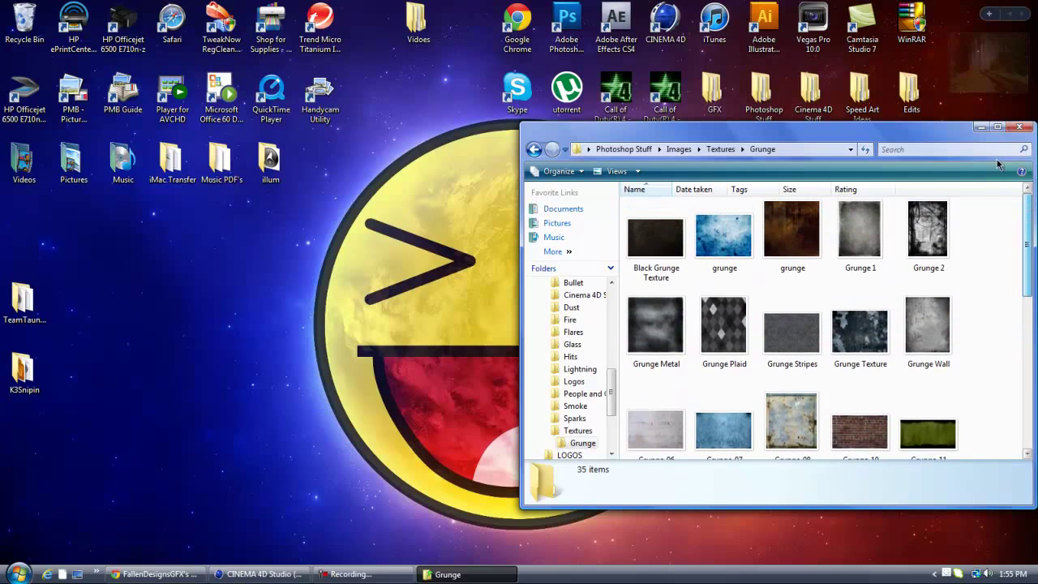
{"action": "left_click", "coordinate": [1018, 127]}
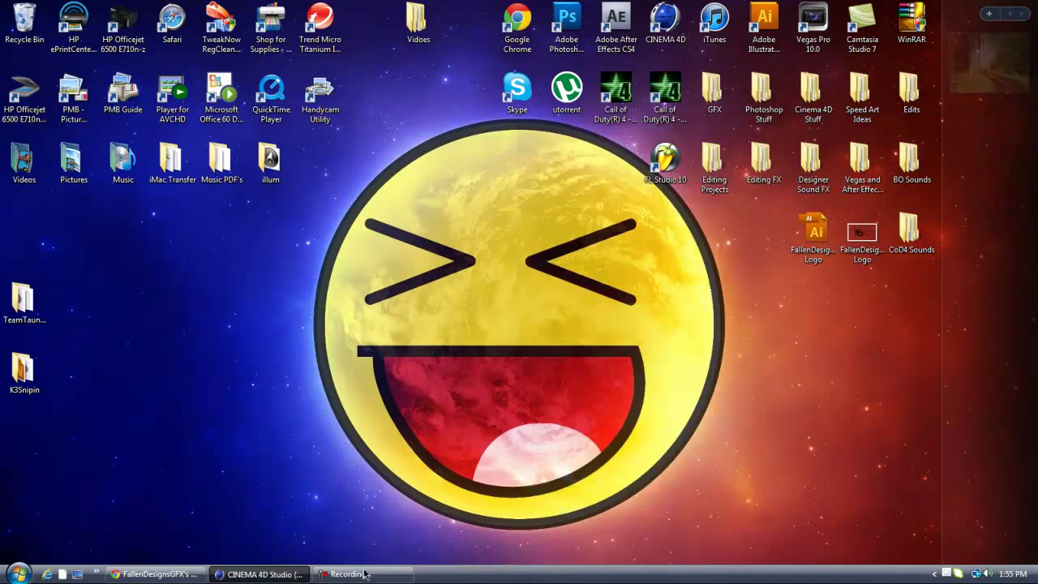
- Switch to CINEMA 4D and add a MoText object to a new empty project
{"action": "left_click", "coordinate": [258, 574]}
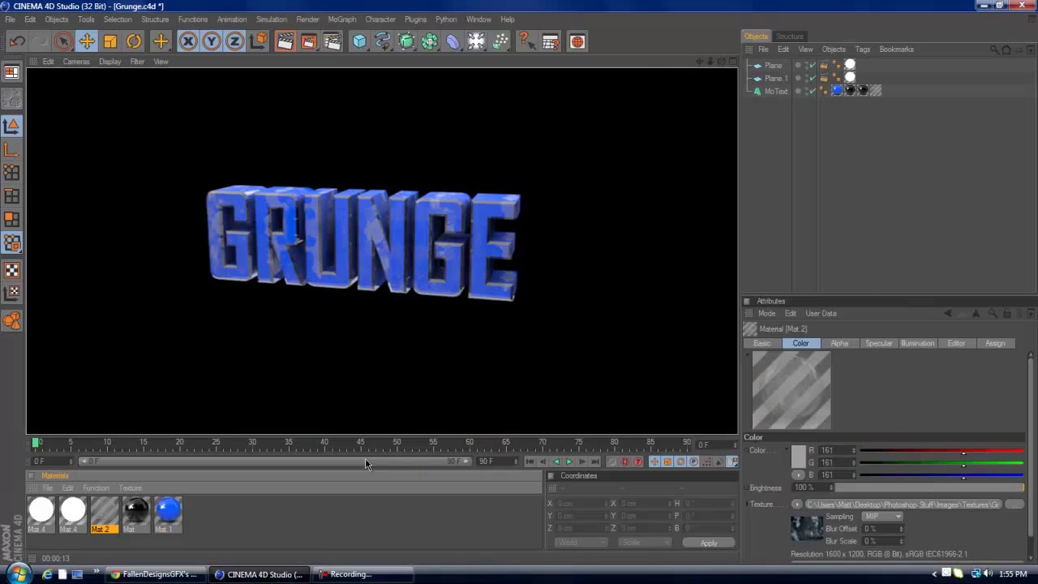
{"action": "left_click", "coordinate": [12, 19]}
{"action": "left_click", "coordinate": [29, 39]}
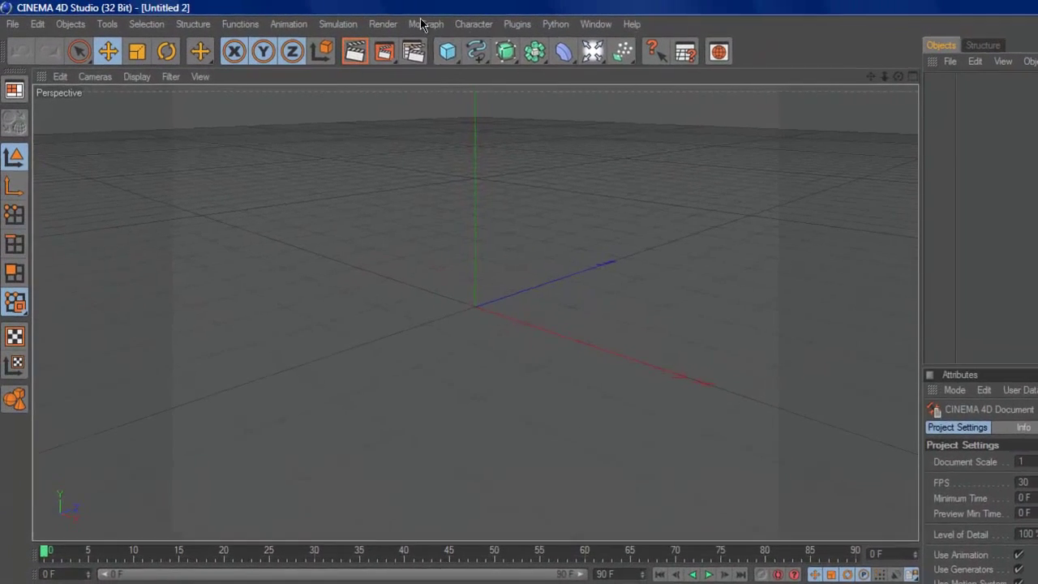
{"action": "left_click", "coordinate": [424, 23]}
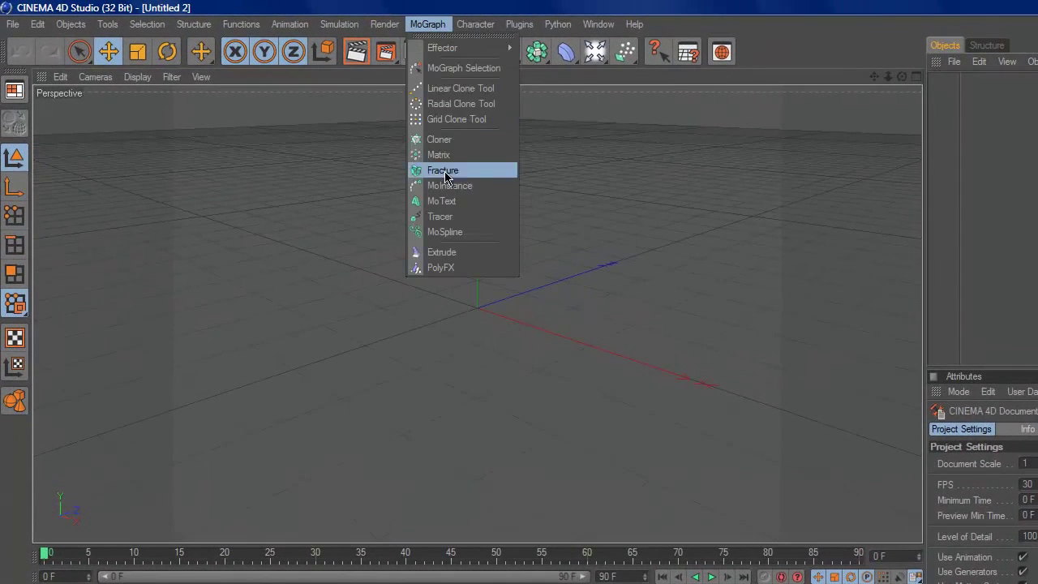
{"action": "left_click", "coordinate": [447, 199]}
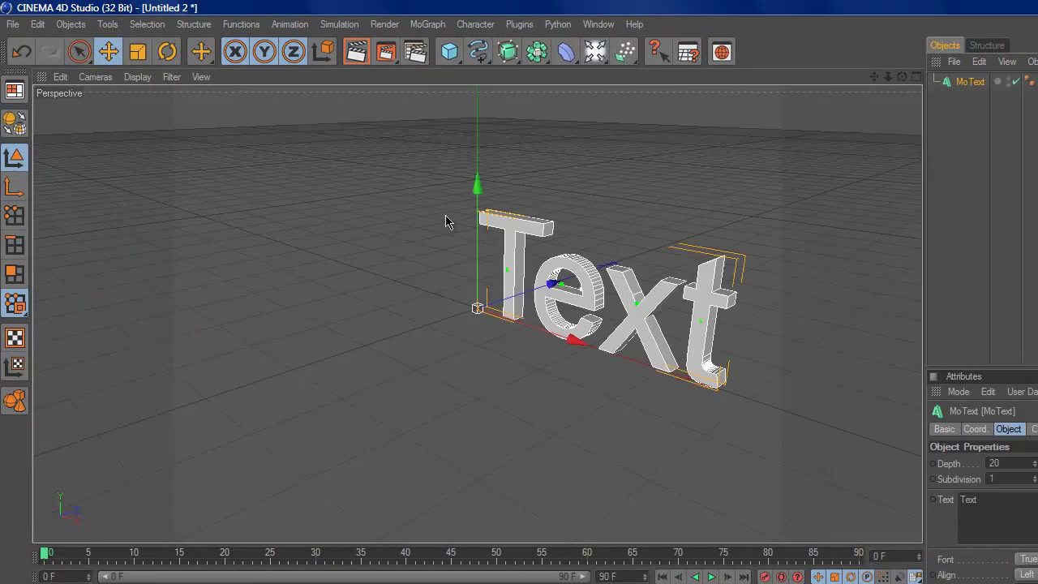
{"action": "left_click", "coordinate": [437, 25]}
{"action": "key", "text": "Escape"}
{"action": "left_click_drag", "start_coordinate": [454, 55], "coordinate": [631, 130]}
{"action": "left_click", "coordinate": [957, 83]}
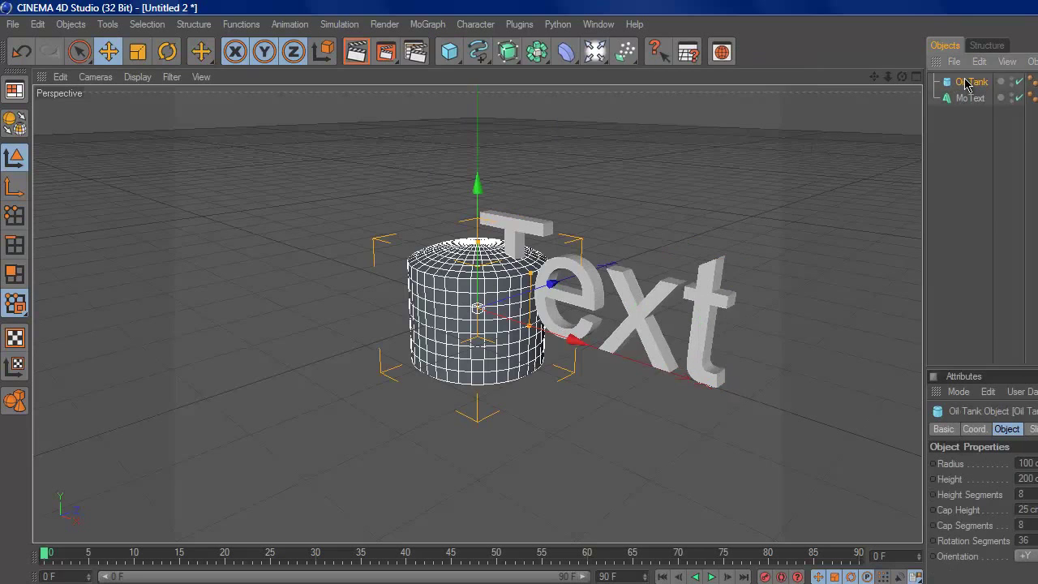
{"action": "key", "text": "Delete"}
- Replace the MoText object's default text with GRUNGE
{"action": "left_click", "coordinate": [964, 83]}
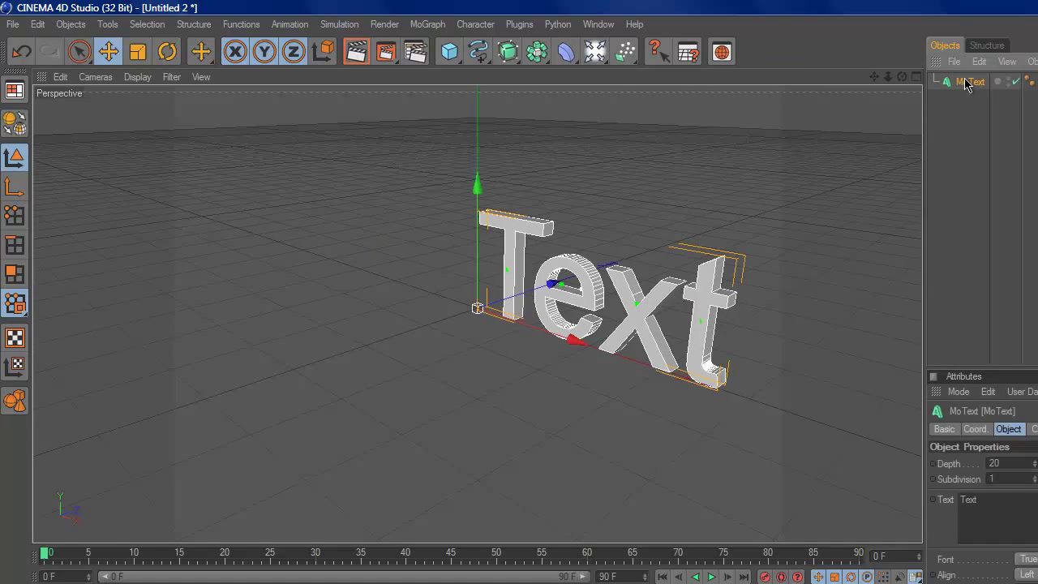
{"action": "left_click_drag", "start_coordinate": [1023, 514], "coordinate": [616, 405]}
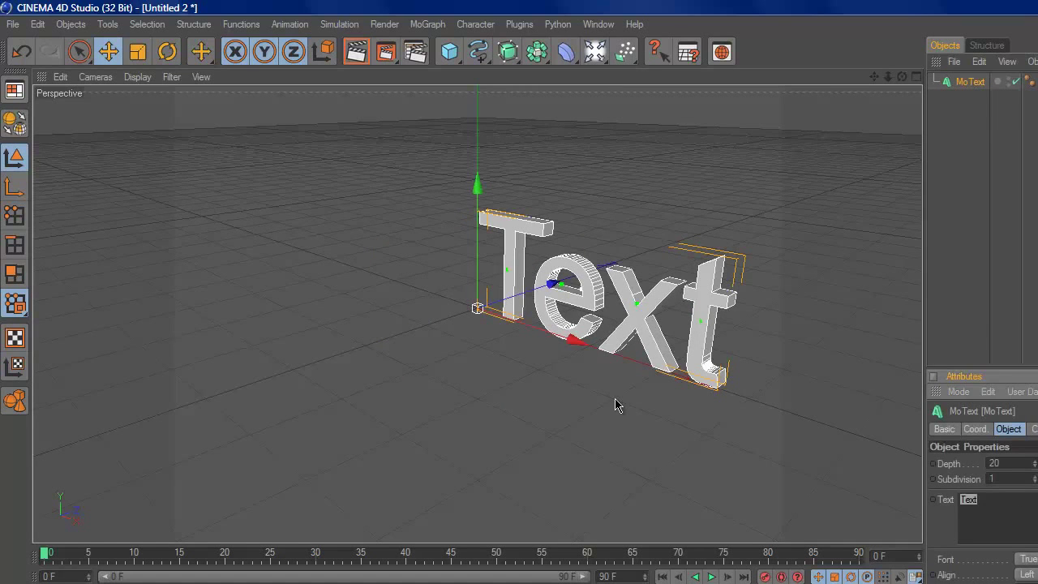
{"action": "type", "text": "Tu"}
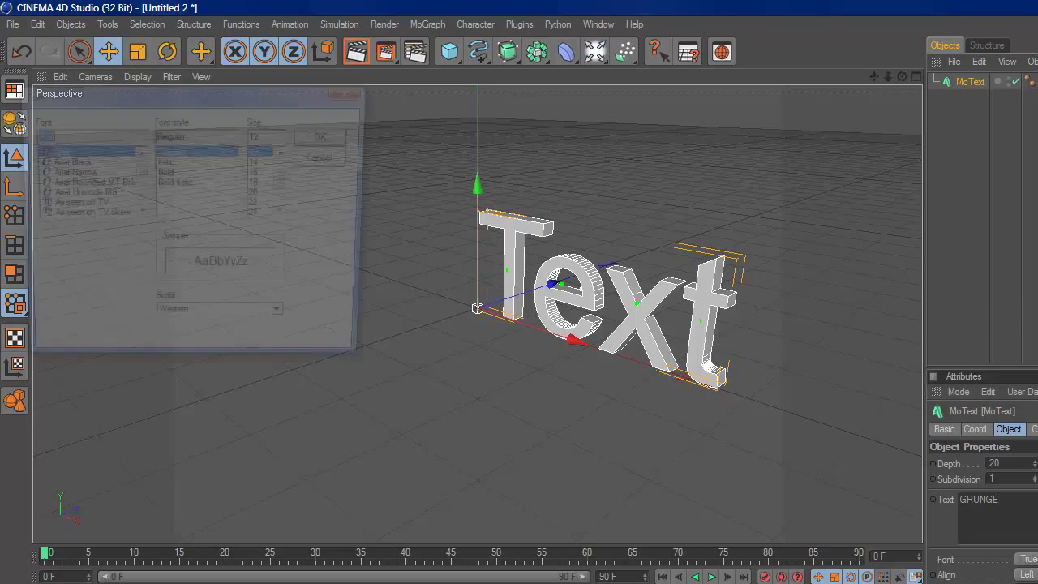
- Set the text's font to Agency FB in the Regular style
{"action": "left_click", "coordinate": [140, 154]}
{"action": "left_click", "coordinate": [140, 154]}
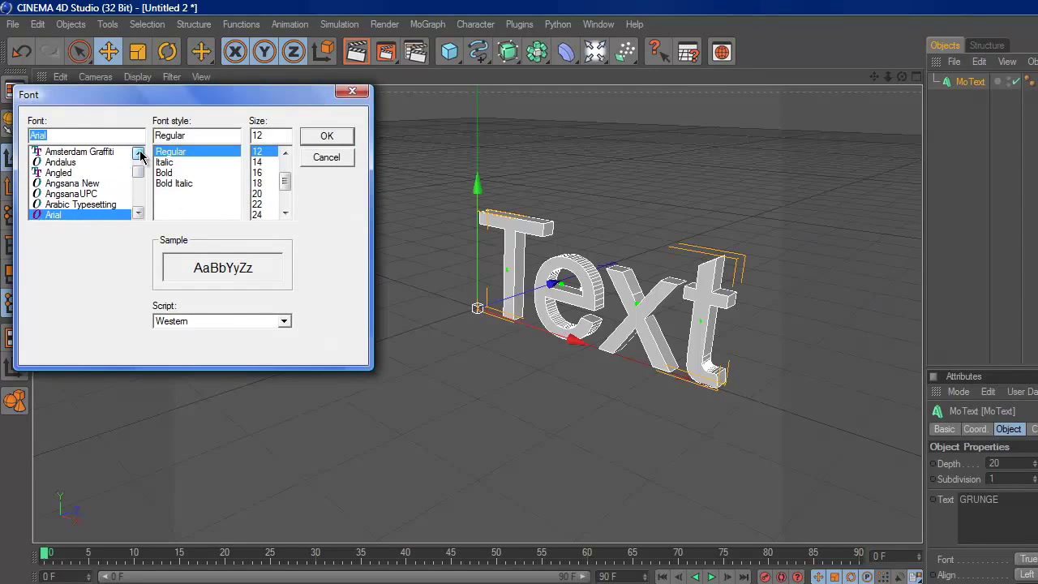
{"action": "left_click", "coordinate": [141, 154]}
{"action": "left_click", "coordinate": [140, 154]}
{"action": "left_click", "coordinate": [141, 154]}
{"action": "left_click", "coordinate": [140, 154]}
{"action": "left_click", "coordinate": [141, 154]}
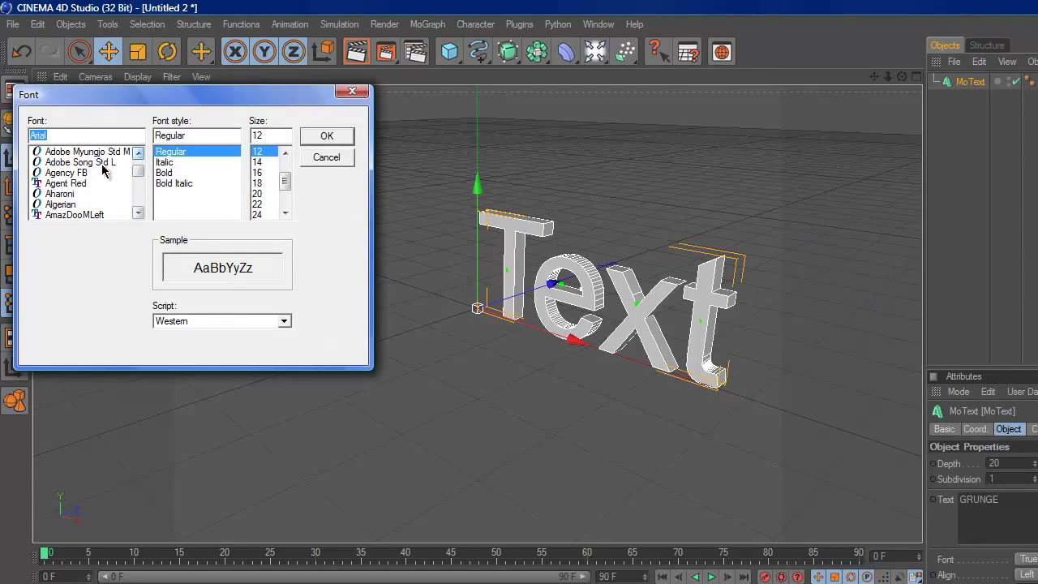
{"action": "left_click", "coordinate": [89, 173]}
{"action": "left_click", "coordinate": [164, 173]}
{"action": "left_click", "coordinate": [170, 151]}
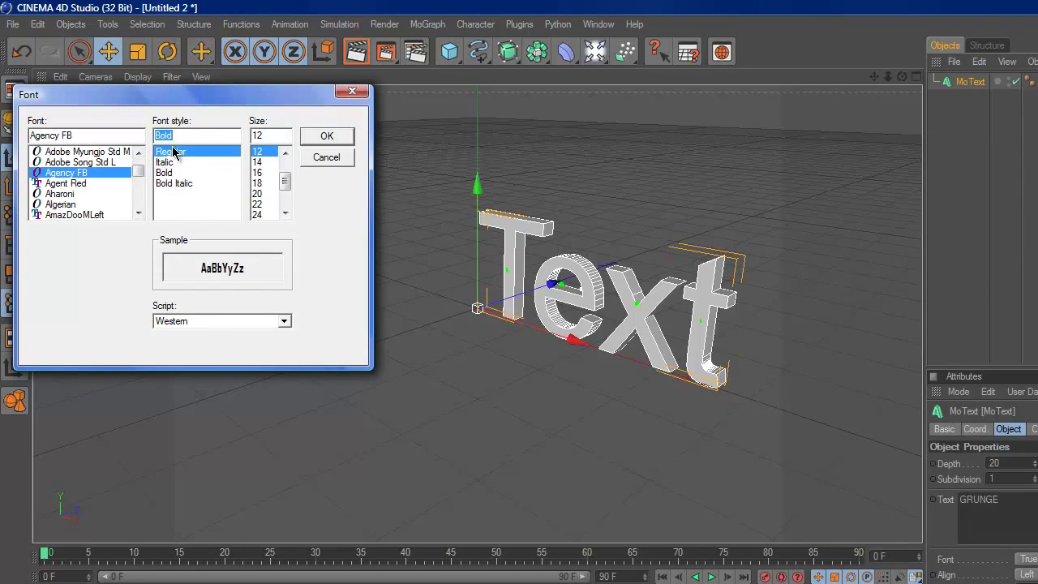
{"action": "left_click", "coordinate": [326, 135]}
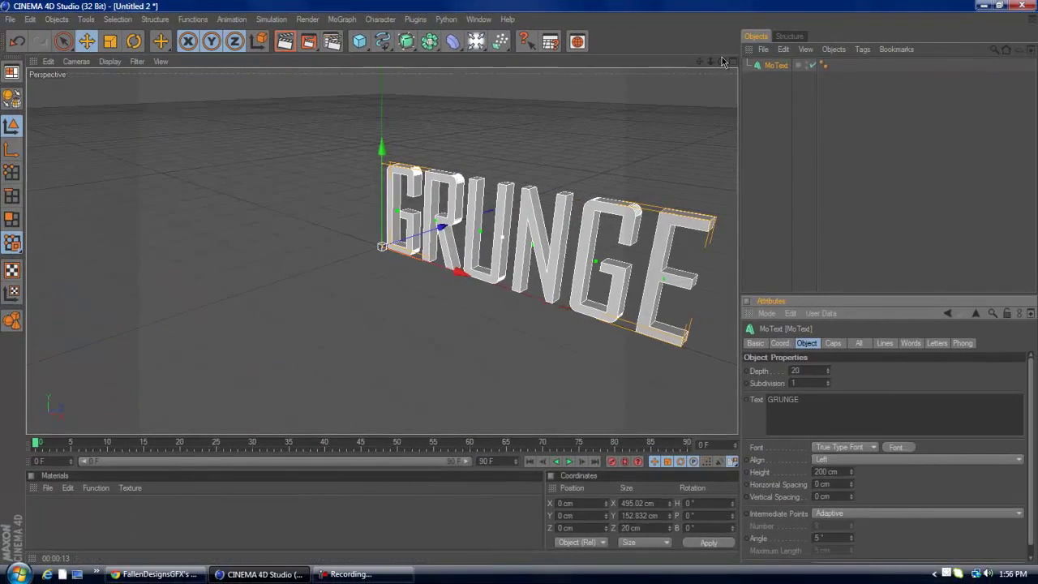
- Set the GRUNGE text's depth to 65 and change its Agency FB font style to Bold
{"action": "left_click_drag", "start_coordinate": [721, 61], "coordinate": [519, 287]}
{"action": "left_click_drag", "start_coordinate": [711, 62], "coordinate": [520, 284]}
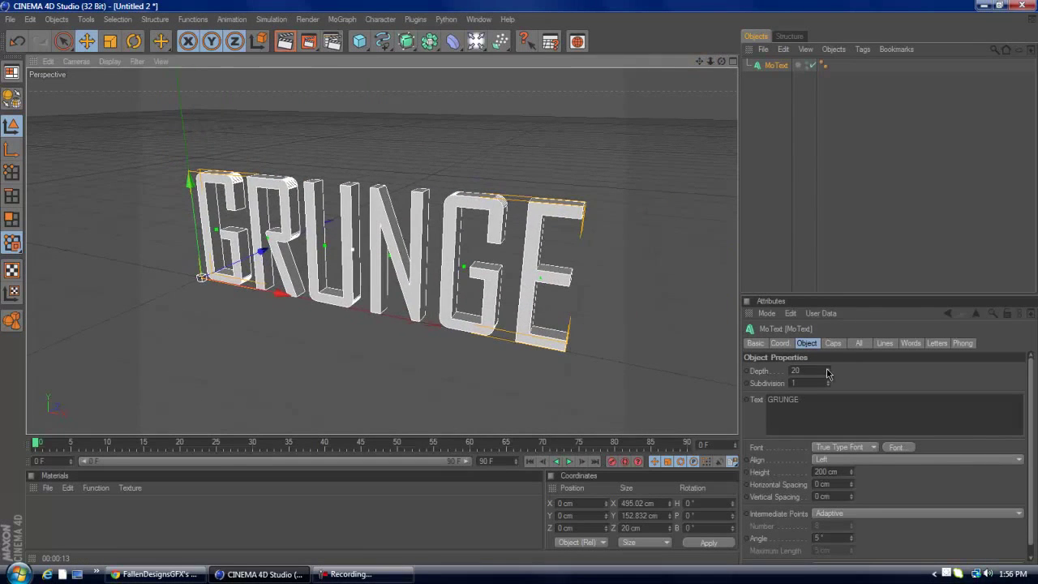
{"action": "left_click_drag", "start_coordinate": [827, 370], "coordinate": [823, 359]}
{"action": "left_click", "coordinate": [896, 446]}
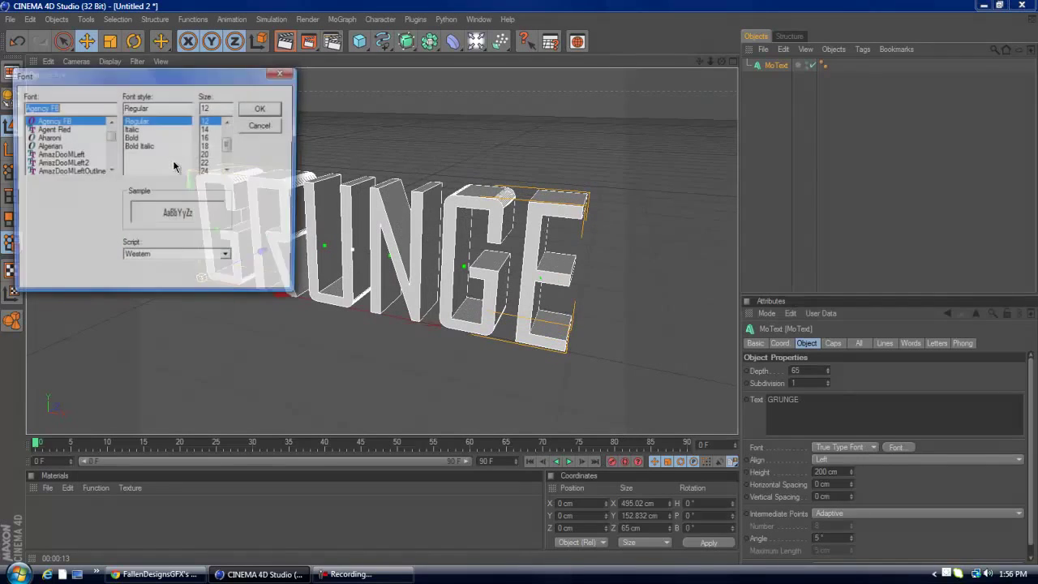
{"action": "left_click", "coordinate": [130, 137]}
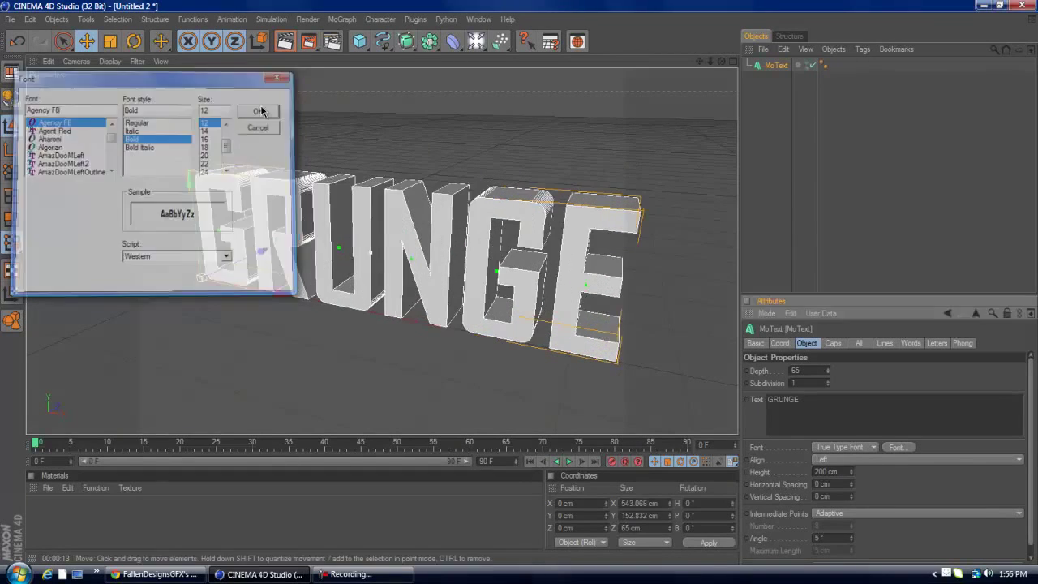
{"action": "left_click", "coordinate": [260, 111]}
- Set both the start and end caps of the MoText object to Fillet Cap
{"action": "left_click", "coordinate": [832, 343]}
{"action": "left_click", "coordinate": [835, 369]}
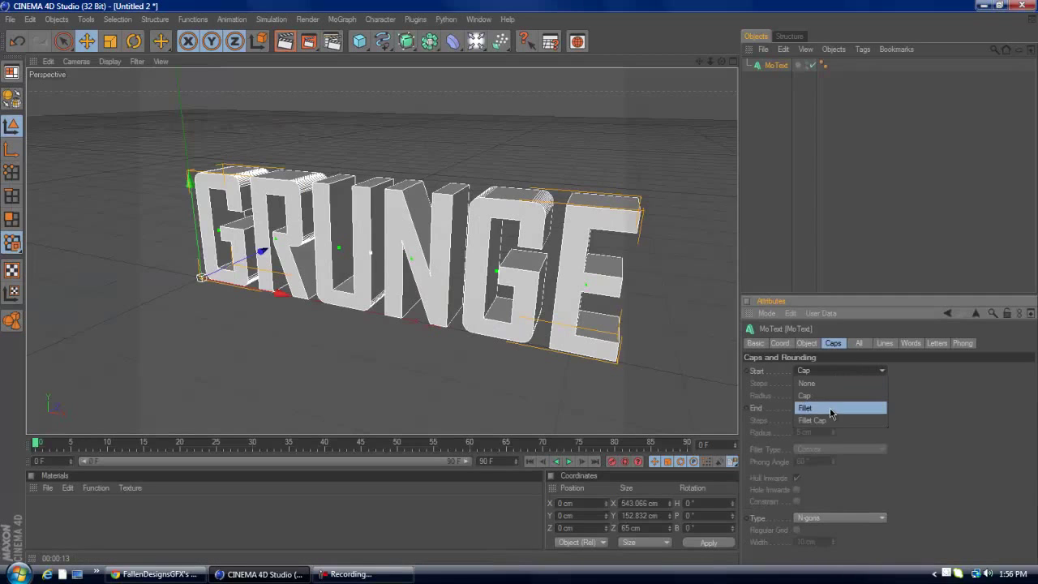
{"action": "left_click", "coordinate": [829, 420]}
{"action": "left_click", "coordinate": [828, 409]}
{"action": "left_click", "coordinate": [812, 457]}
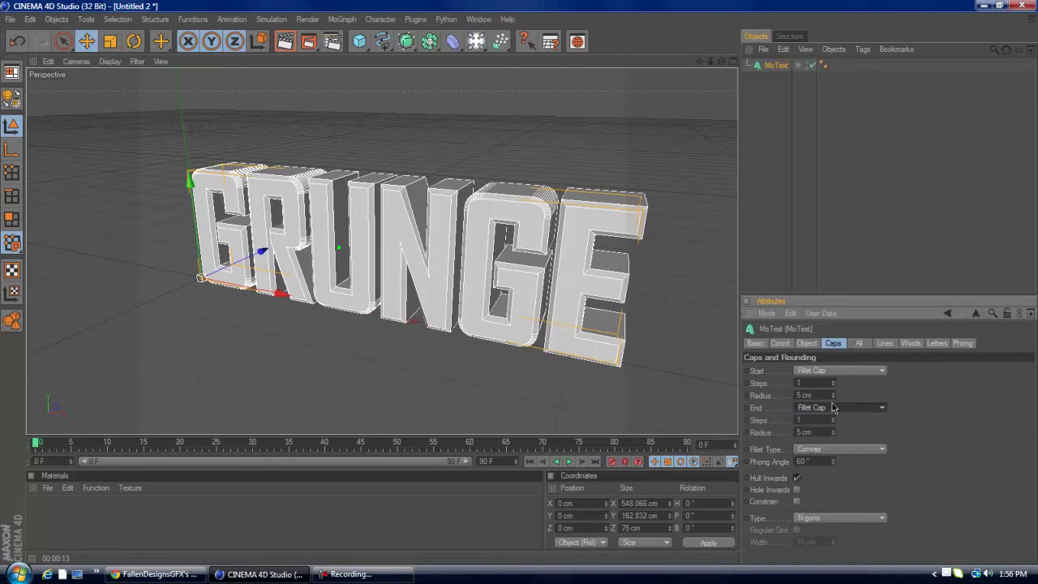
- Set the fillet radius of both the start and end caps to 2.35 cm
{"action": "left_click_drag", "start_coordinate": [832, 395], "coordinate": [835, 403]}
{"action": "left_click", "coordinate": [826, 396]}
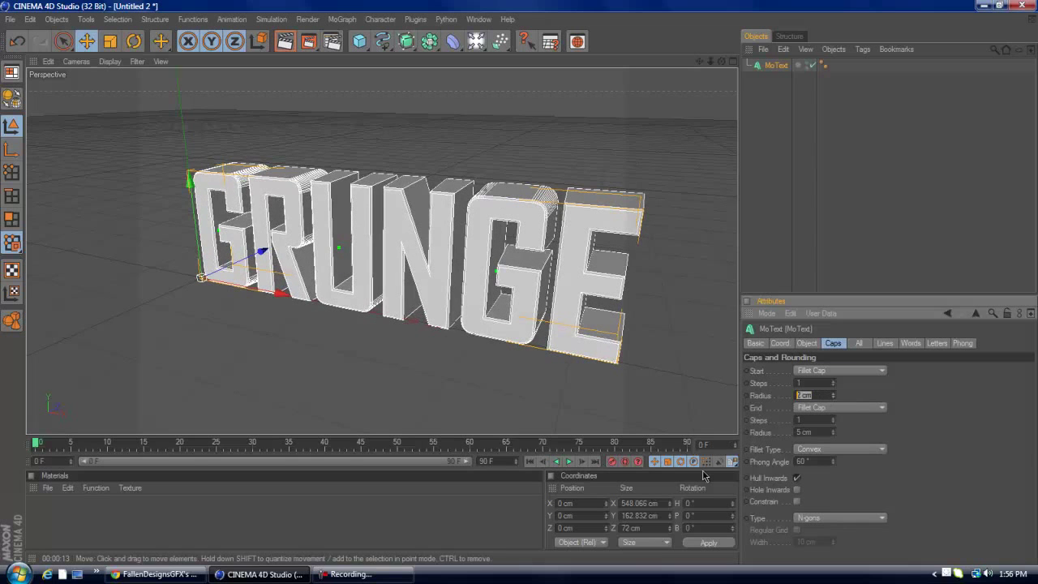
{"action": "type", "text": "2.35"}
{"action": "key", "text": "Return"}
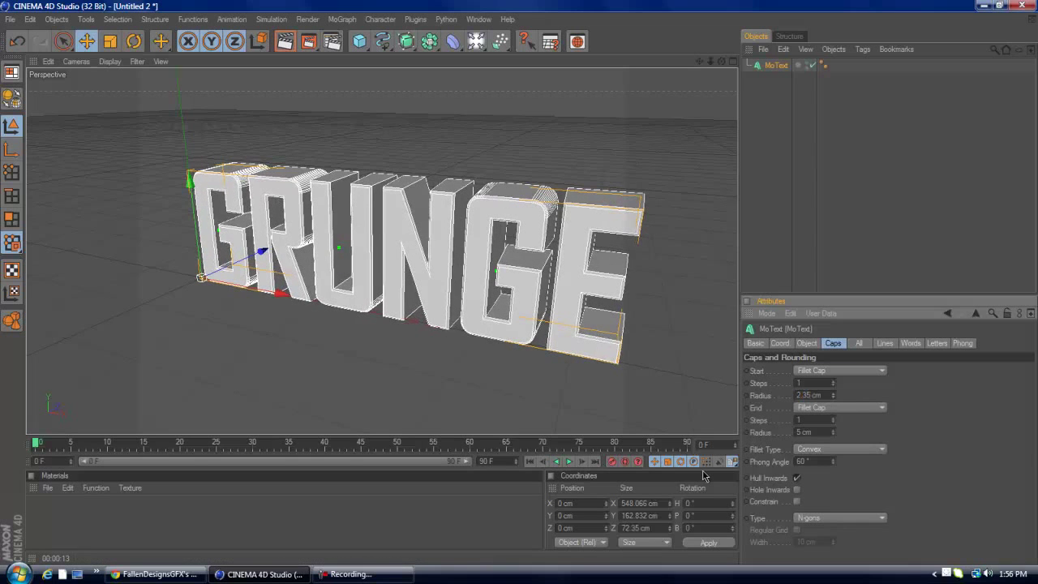
{"action": "left_click", "coordinate": [819, 432]}
{"action": "type", "text": "2.35"}
{"action": "key", "text": "Return"}
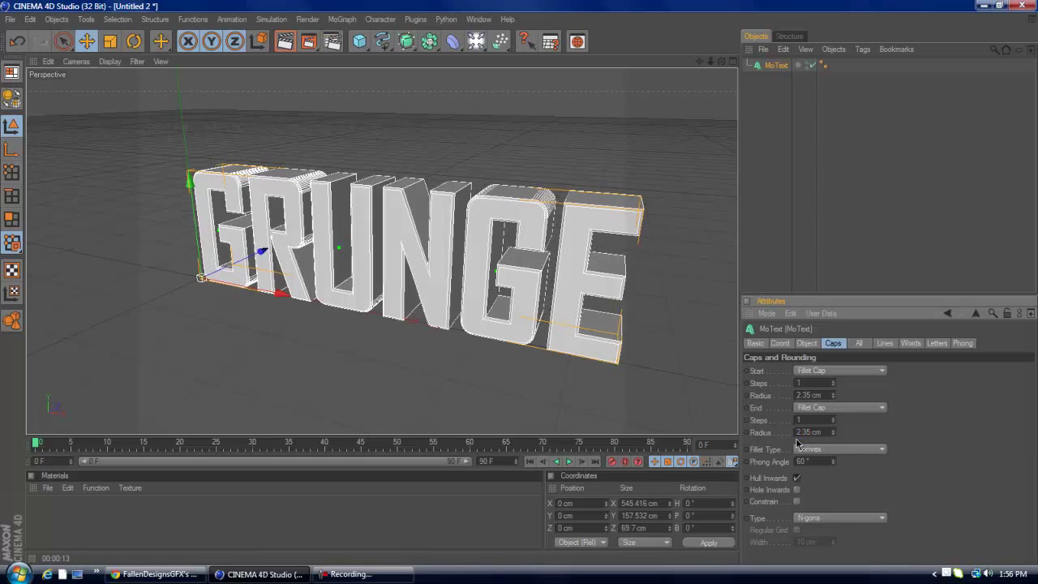
{"action": "left_click", "coordinate": [815, 343]}
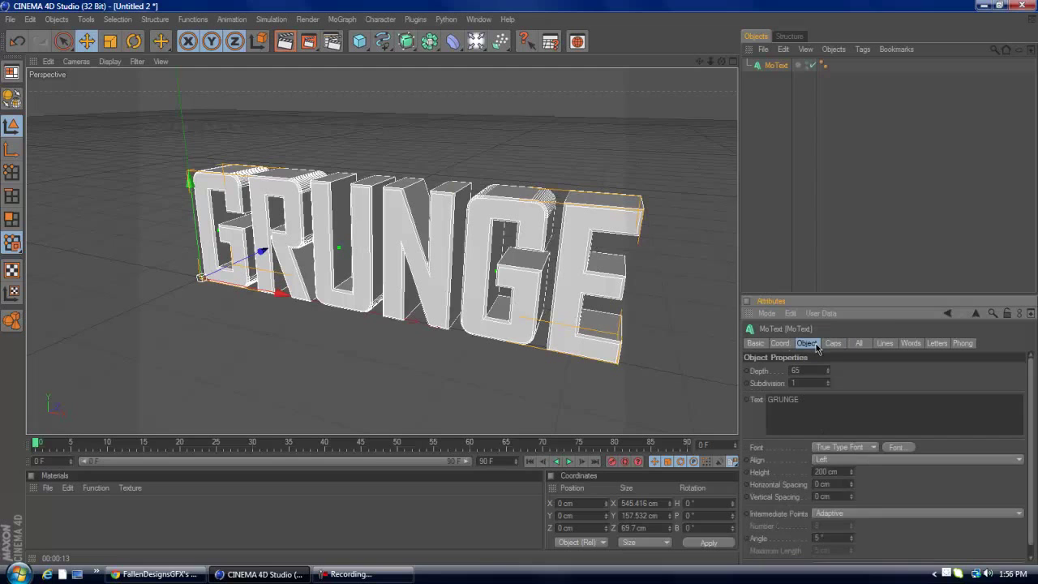
- Load the saved 1080p Background preset in the render settings and close them
{"action": "left_click", "coordinate": [333, 42]}
{"action": "left_click", "coordinate": [184, 346]}
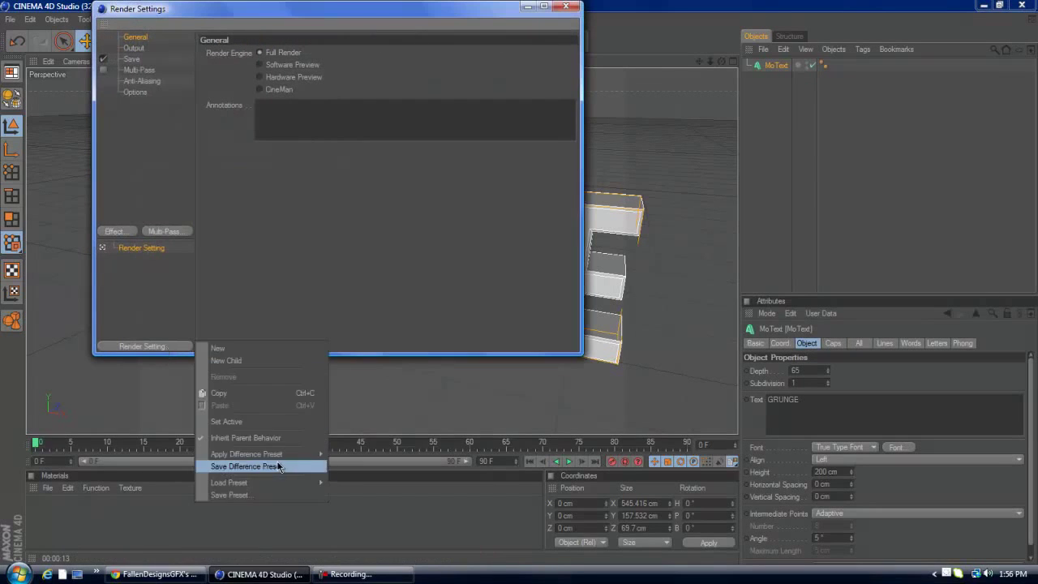
{"action": "mouse_move", "coordinate": [294, 483]}
{"action": "left_click", "coordinate": [369, 483]}
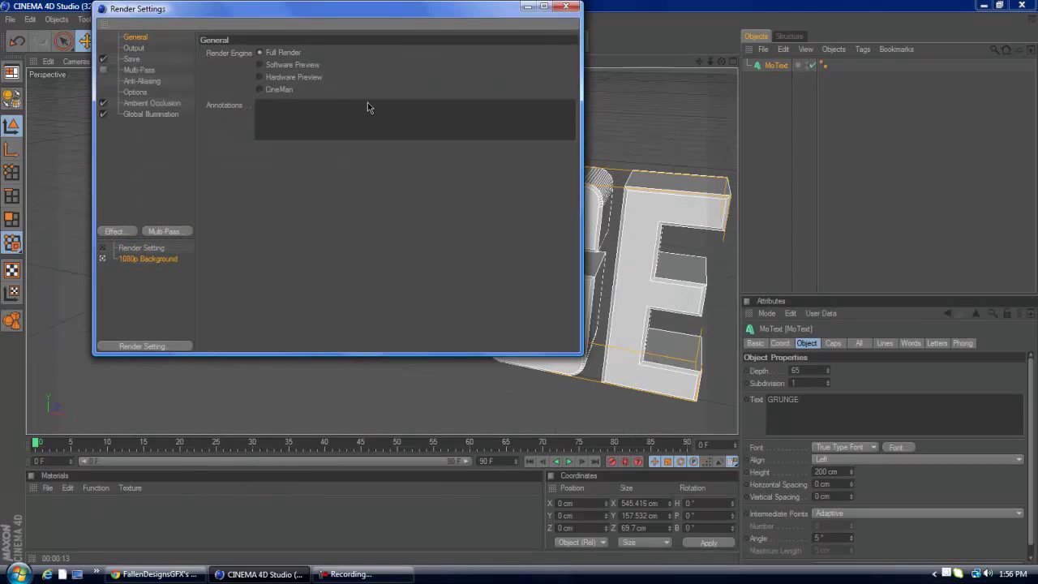
{"action": "left_click", "coordinate": [565, 6]}
- Add a Plane object to the scene with the GRUNGE text
{"action": "left_click_drag", "start_coordinate": [709, 62], "coordinate": [519, 287]}
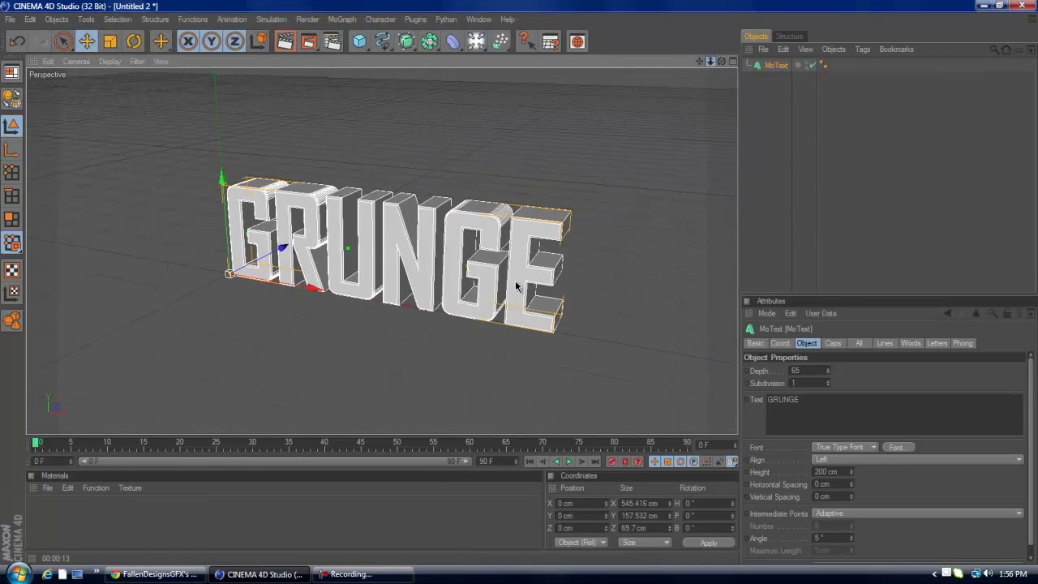
{"action": "left_click_drag", "start_coordinate": [359, 42], "coordinate": [479, 79]}
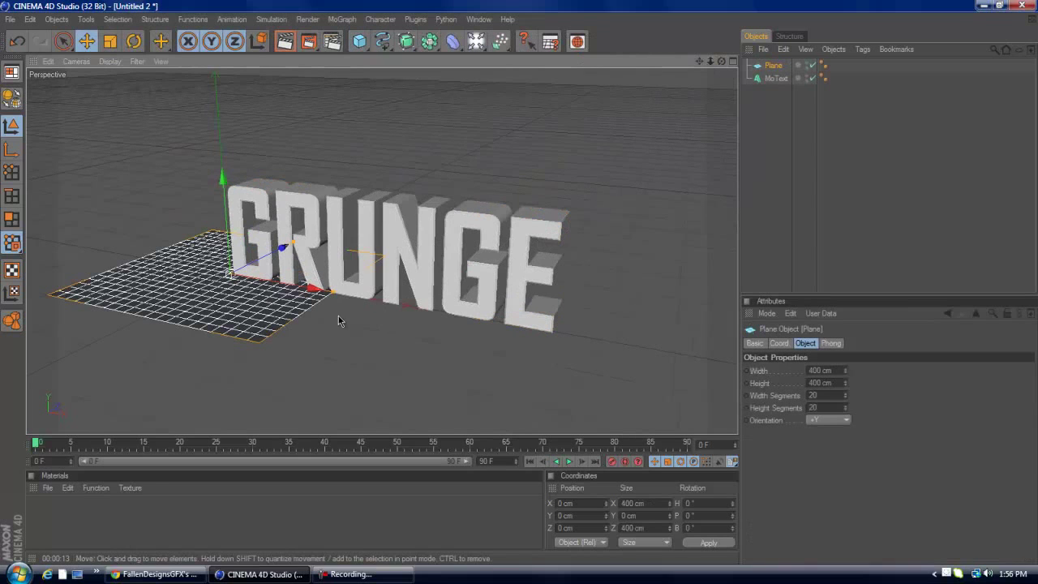
- Set the alignment of the GRUNGE MoText object to Middle
{"action": "left_click", "coordinate": [776, 78]}
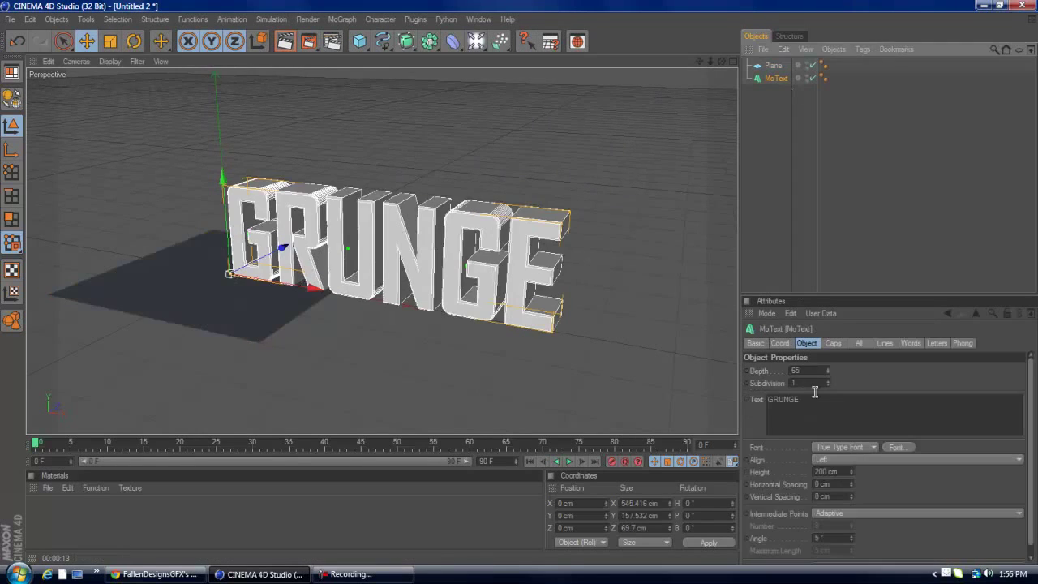
{"action": "left_click", "coordinate": [855, 461]}
{"action": "left_click", "coordinate": [852, 484]}
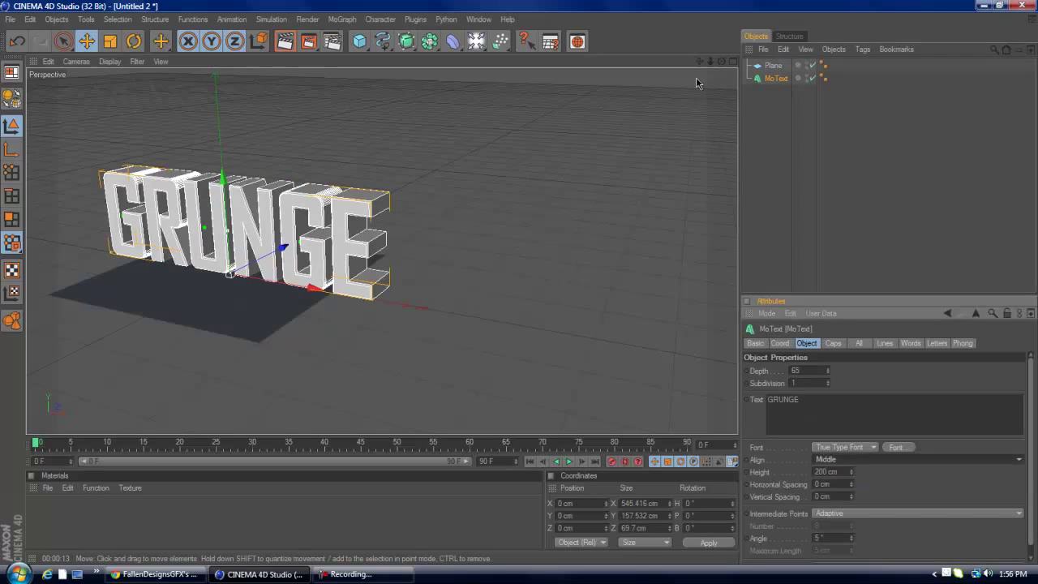
{"action": "left_click_drag", "start_coordinate": [699, 62], "coordinate": [519, 283]}
- Enlarge the plane under the text to about 922 cm wide and 700 cm high
{"action": "left_click", "coordinate": [776, 67]}
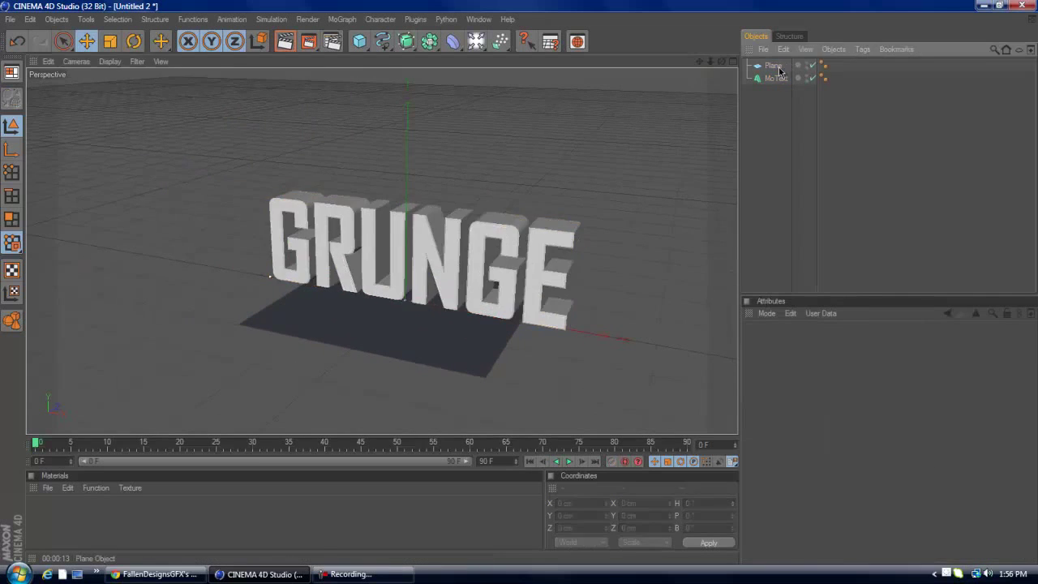
{"action": "left_click", "coordinate": [775, 67]}
{"action": "left_click_drag", "start_coordinate": [528, 324], "coordinate": [702, 353]}
{"action": "left_click_drag", "start_coordinate": [710, 62], "coordinate": [538, 282]}
{"action": "left_click_drag", "start_coordinate": [711, 61], "coordinate": [495, 167]}
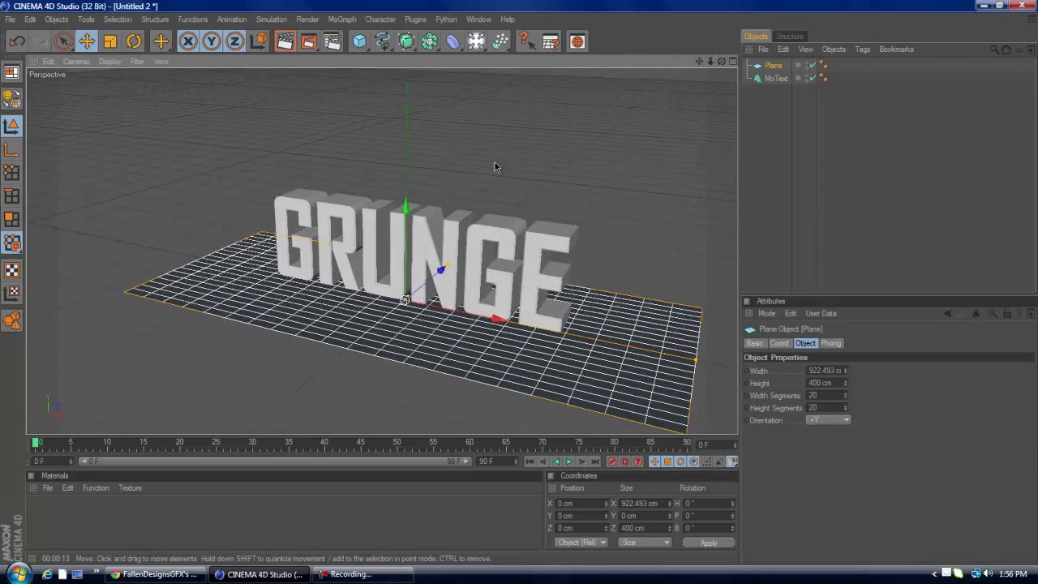
{"action": "left_click_drag", "start_coordinate": [449, 266], "coordinate": [592, 135]}
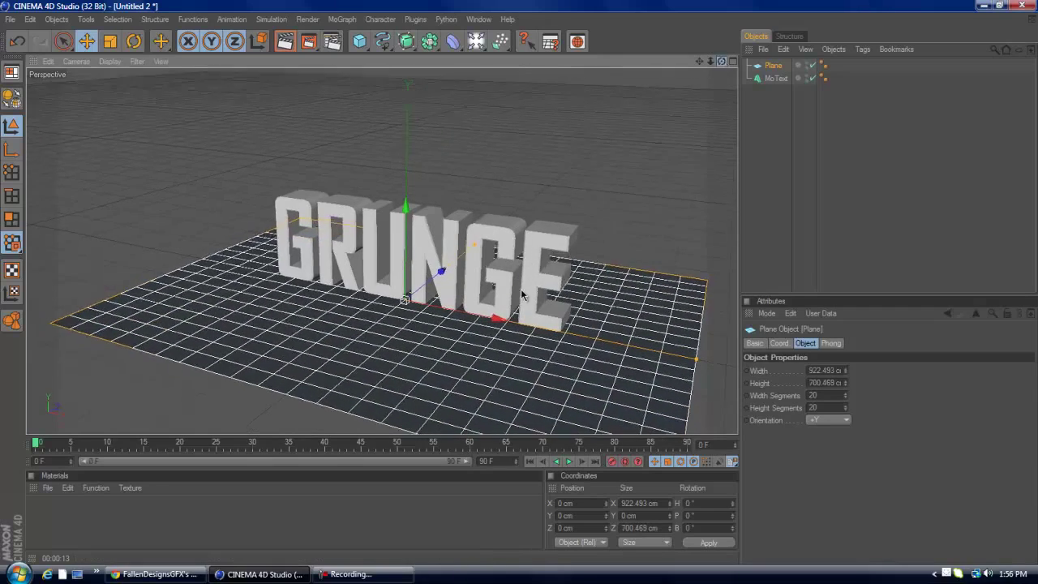
- Raise the plane above the text to about Y 348.5 cm and place a copy below the text at about Y -154.8 cm
{"action": "left_click_drag", "start_coordinate": [406, 208], "coordinate": [519, 281]}
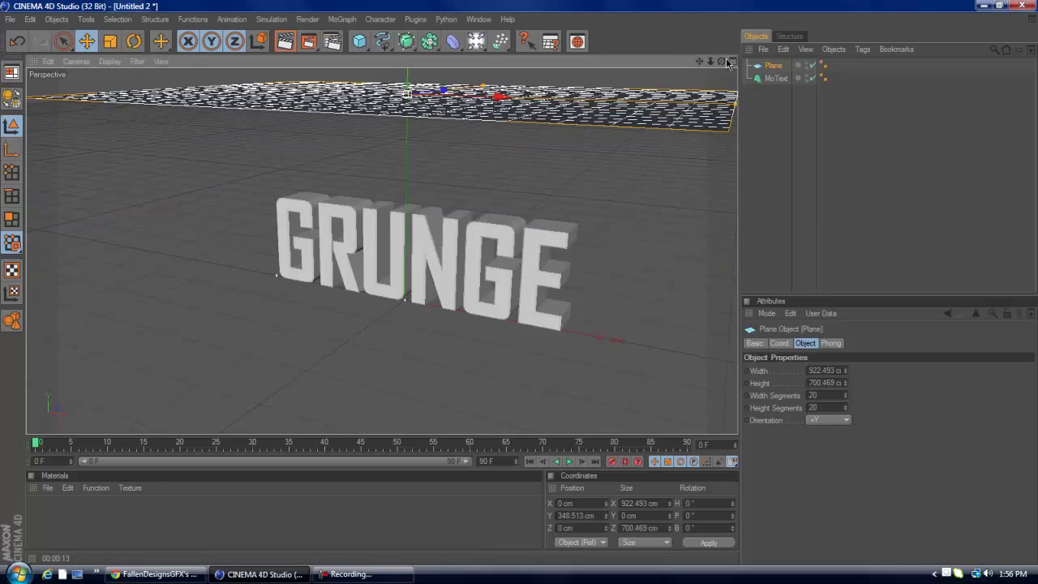
{"action": "left_click_drag", "start_coordinate": [721, 62], "coordinate": [519, 281]}
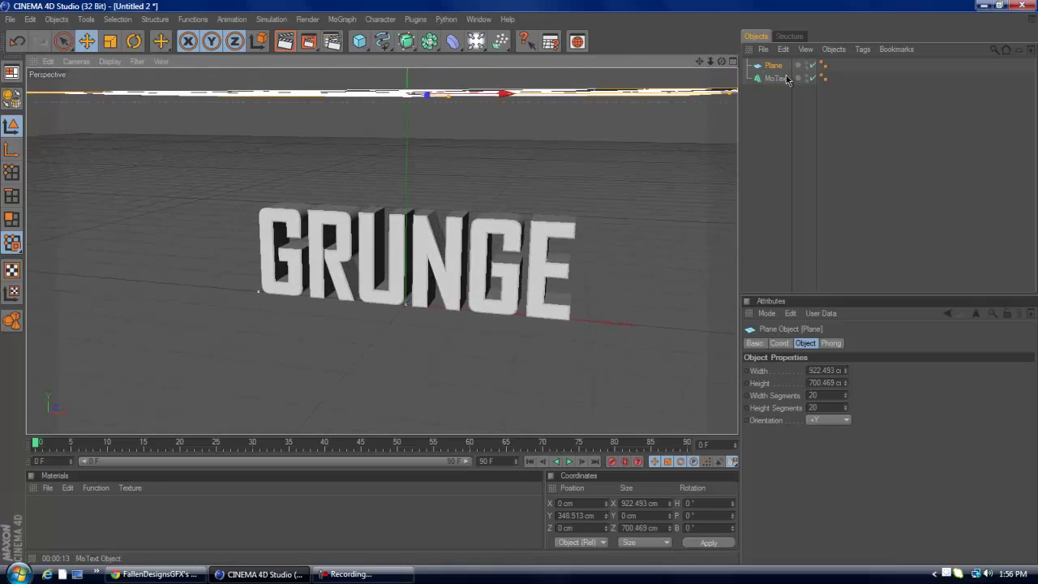
{"action": "left_click_drag", "start_coordinate": [775, 66], "coordinate": [768, 103], "text": "ctrl"}
{"action": "left_click_drag", "start_coordinate": [408, 76], "coordinate": [519, 292]}
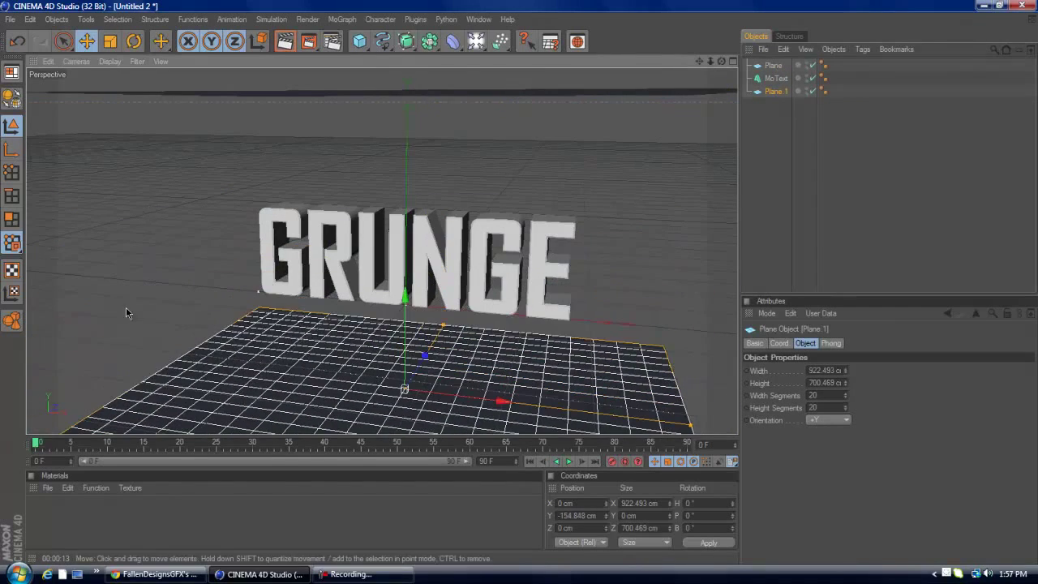
- Create a new material with a white color (RGB 255) and enable its Luminance channel
{"action": "double_click", "coordinate": [41, 531]}
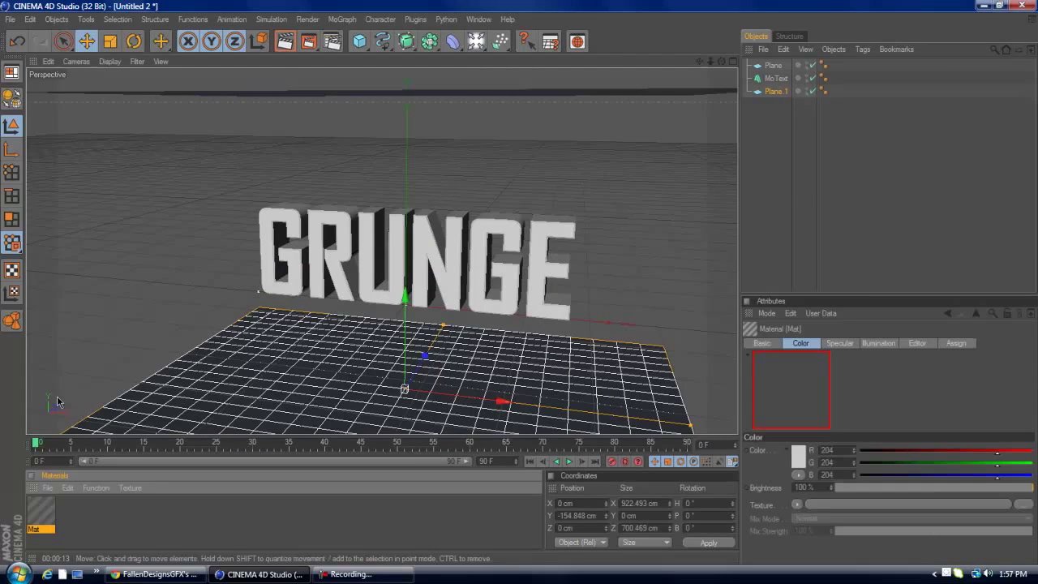
{"action": "double_click", "coordinate": [42, 509]}
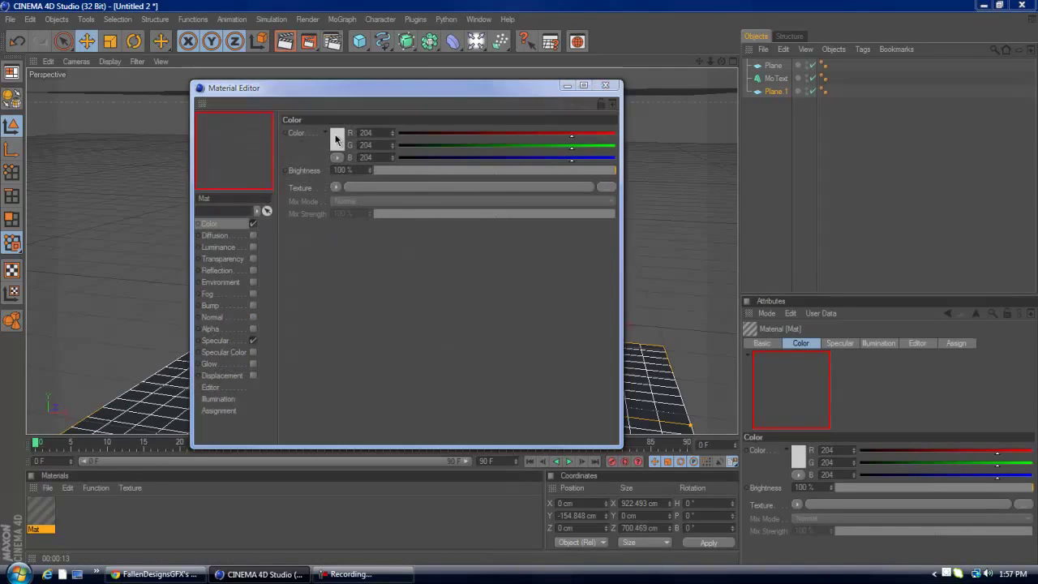
{"action": "left_click", "coordinate": [336, 139]}
{"action": "left_click", "coordinate": [317, 195]}
{"action": "left_click", "coordinate": [253, 247]}
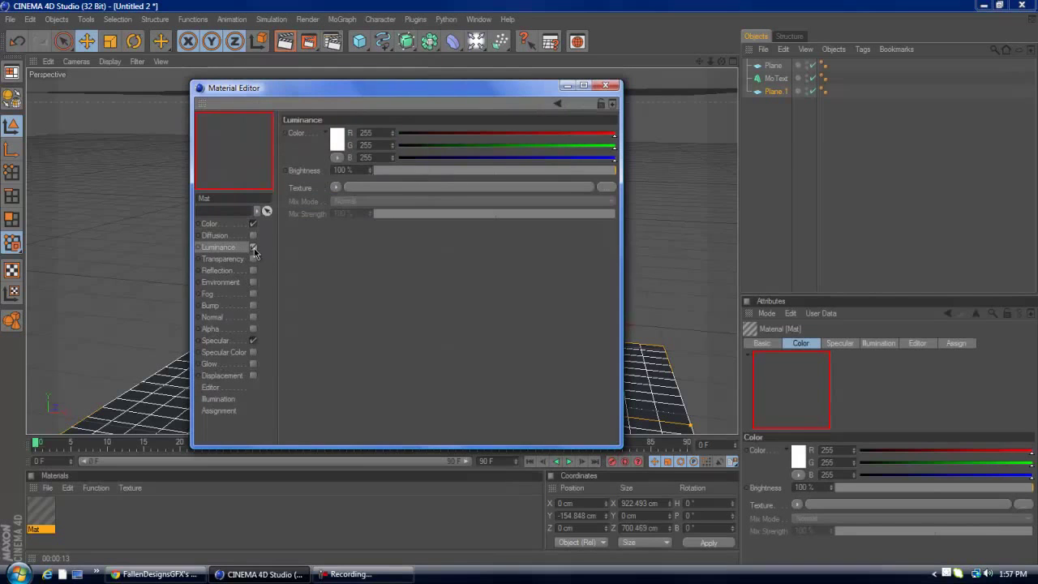
- Duplicate the white luminous material and change the luminance brightness of the copy
{"action": "left_click_drag", "start_coordinate": [47, 523], "coordinate": [76, 508], "text": "ctrl"}
{"action": "double_click", "coordinate": [363, 171]}
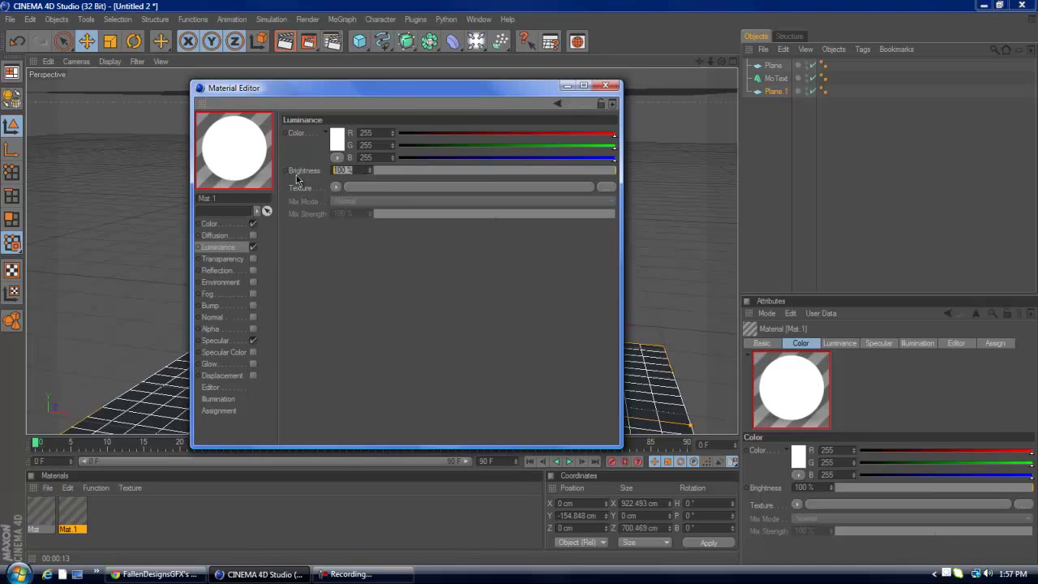
{"action": "type", "text": "1"}
{"action": "left_click", "coordinate": [605, 85]}
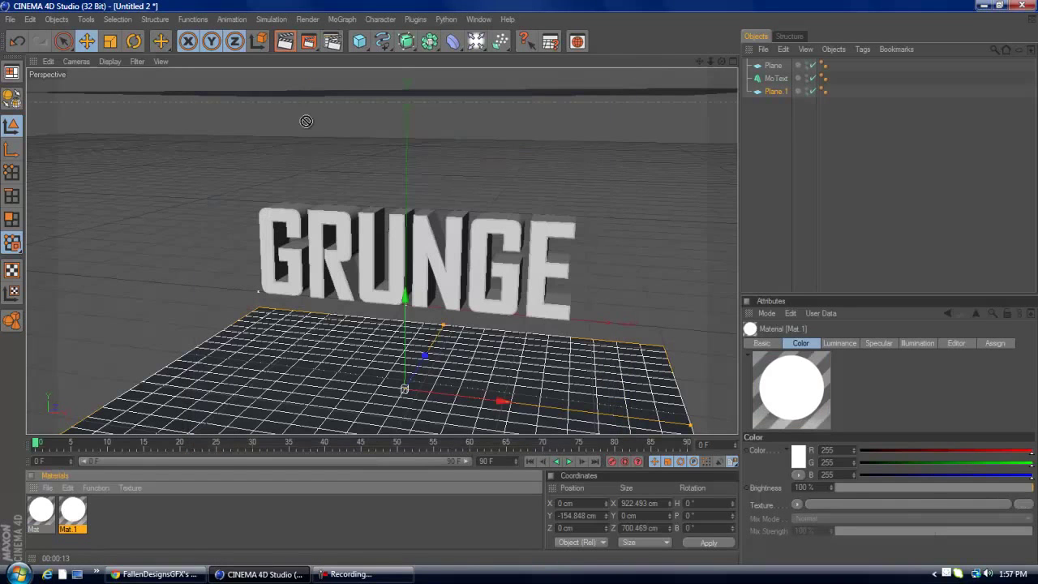
- Apply the white luminous materials to the planes above and below the text
{"action": "left_click_drag", "start_coordinate": [306, 121], "coordinate": [316, 94]}
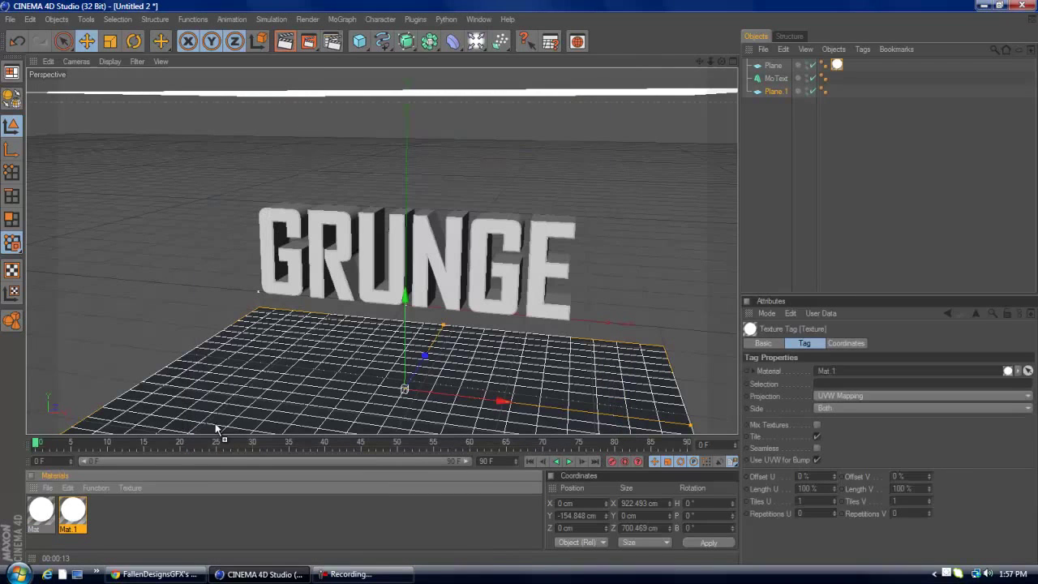
{"action": "left_click_drag", "start_coordinate": [215, 428], "coordinate": [223, 413]}
{"action": "left_click_drag", "start_coordinate": [762, 109], "coordinate": [779, 78]}
{"action": "left_click", "coordinate": [772, 103]}
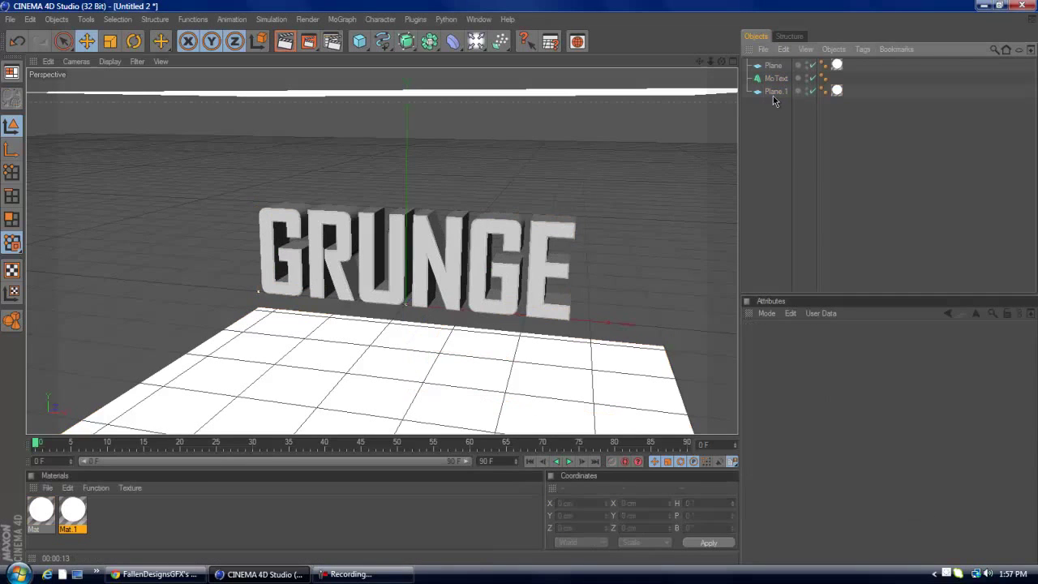
- Add Compositing tags to both planes and disable Seen by Camera for them
{"action": "left_click", "coordinate": [773, 93]}
{"action": "left_click", "coordinate": [776, 67], "text": "ctrl"}
{"action": "right_click", "coordinate": [775, 70]}
{"action": "mouse_move", "coordinate": [885, 77]}
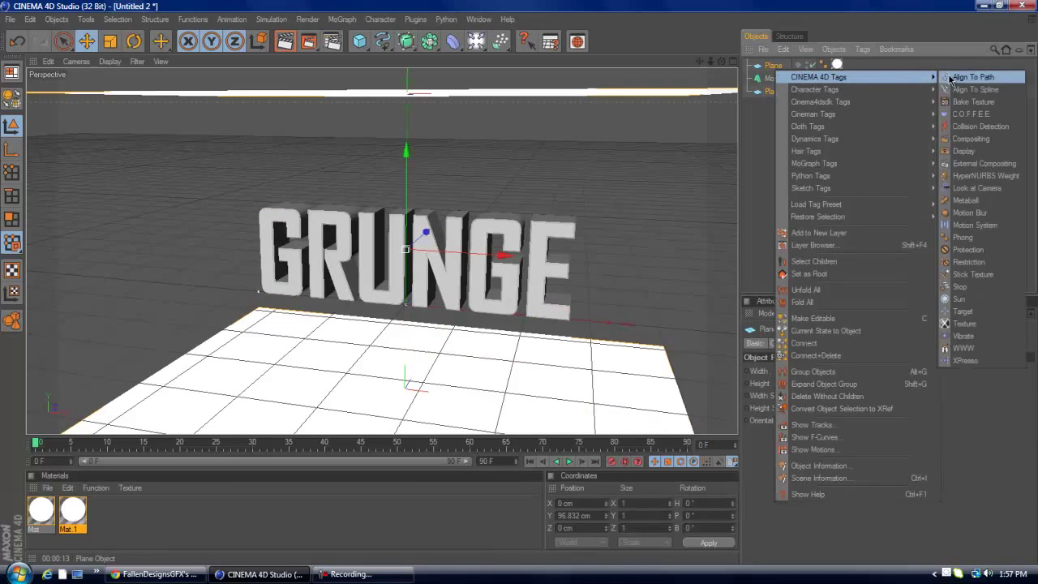
{"action": "left_click", "coordinate": [970, 139]}
{"action": "left_click", "coordinate": [813, 399]}
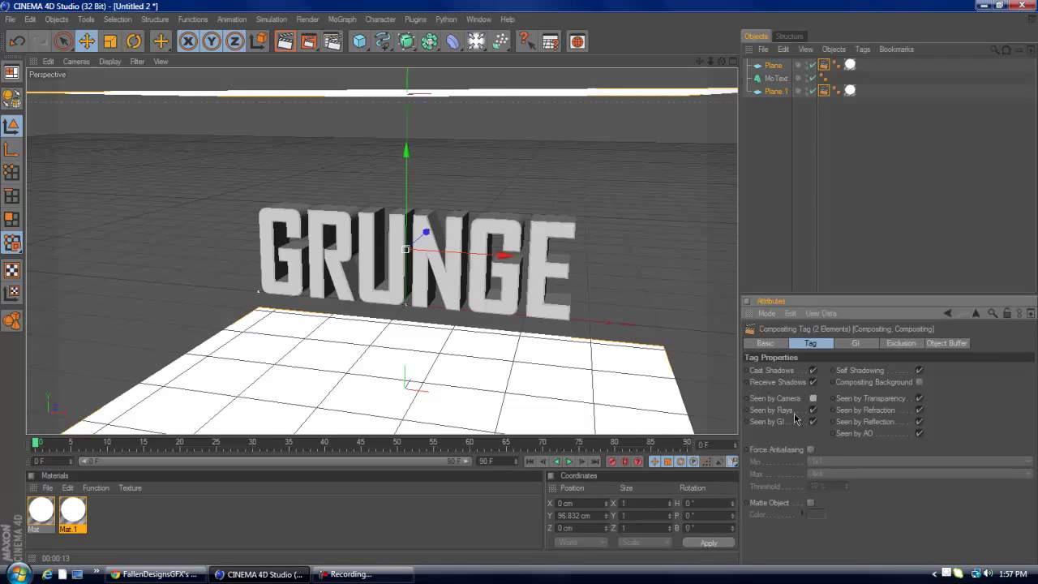
- Move MoText below both planes in the object hierarchy and render a preview of the perspective view
{"action": "left_click", "coordinate": [815, 174]}
{"action": "left_click_drag", "start_coordinate": [770, 78], "coordinate": [772, 108]}
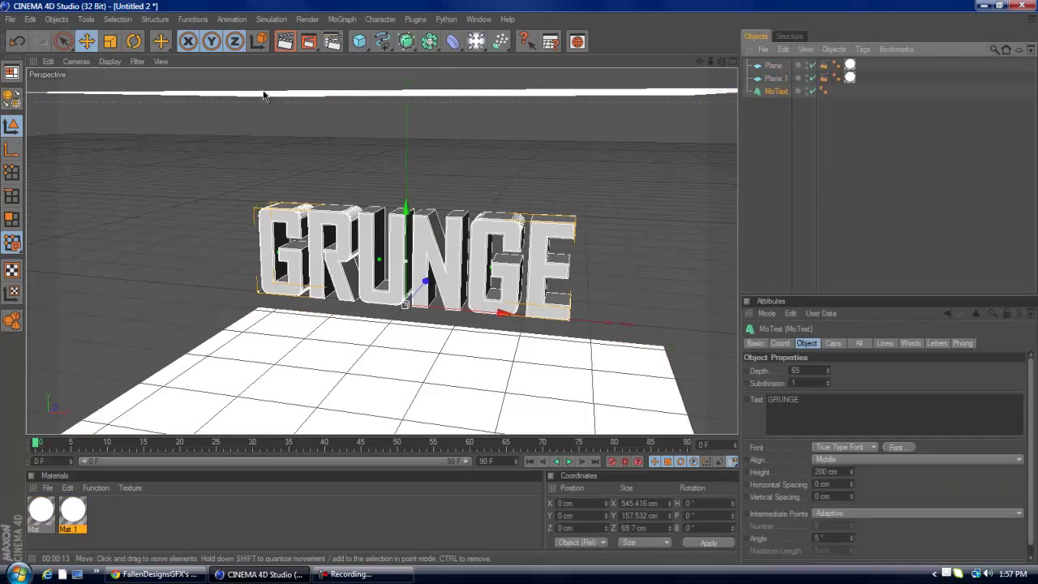
{"action": "left_click", "coordinate": [286, 42]}
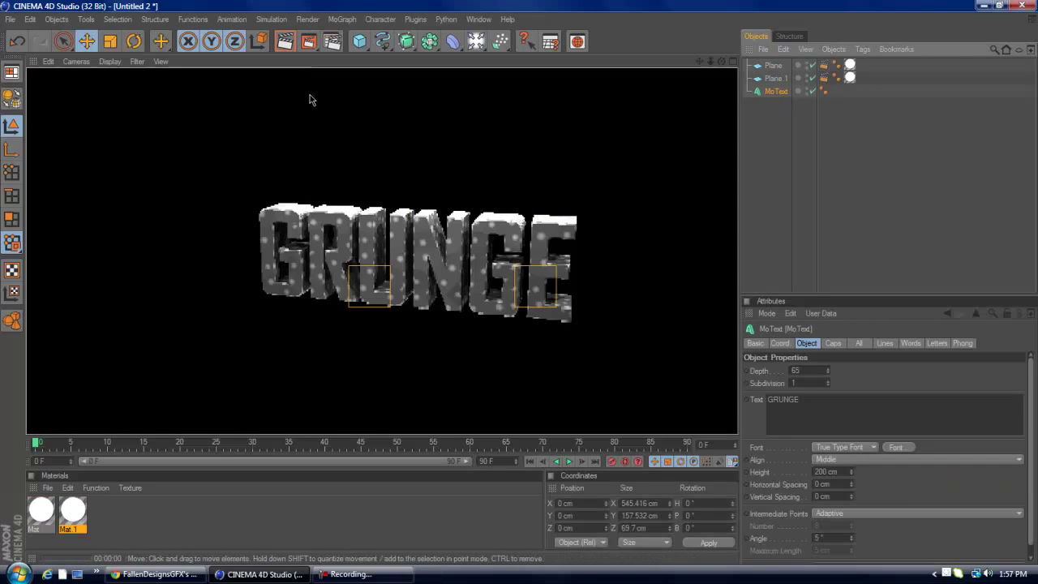
{"action": "left_click", "coordinate": [761, 103]}
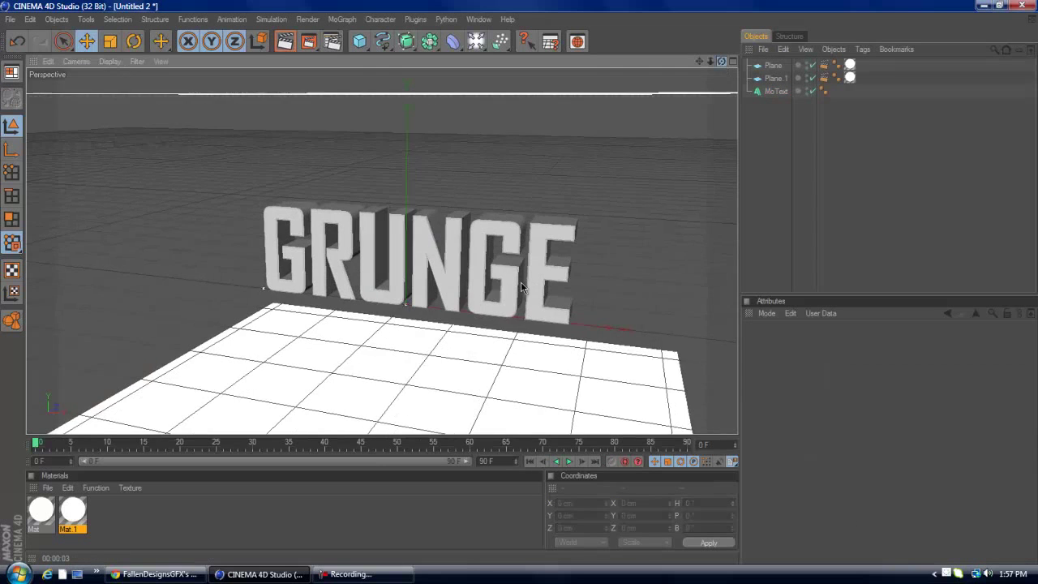
- Create another material and set its color to green with R 3, G 205, B 0
{"action": "scroll", "coordinate": [518, 282], "scroll_direction": "up", "scroll_amount": 4}
{"action": "left_click_drag", "start_coordinate": [699, 62], "coordinate": [671, 63]}
{"action": "double_click", "coordinate": [126, 520]}
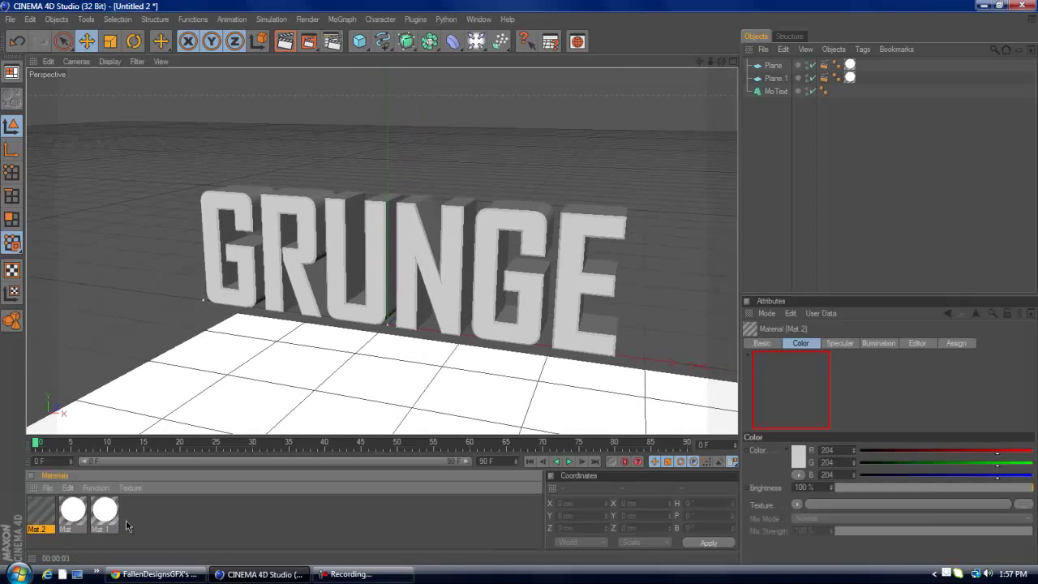
{"action": "double_click", "coordinate": [45, 516]}
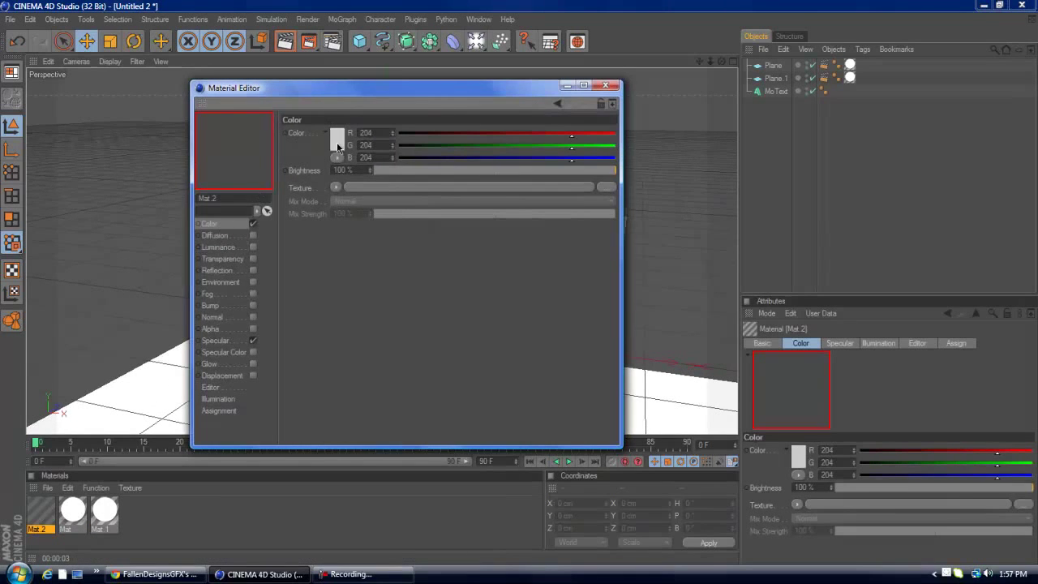
{"action": "left_click", "coordinate": [336, 140]}
{"action": "mouse_move", "coordinate": [369, 96]}
{"action": "left_mouse_down"}
{"action": "mouse_move", "coordinate": [379, 96]}
{"action": "mouse_move", "coordinate": [347, 99]}
{"action": "mouse_move", "coordinate": [356, 111]}
{"action": "left_mouse_up"}
{"action": "left_click", "coordinate": [315, 205]}
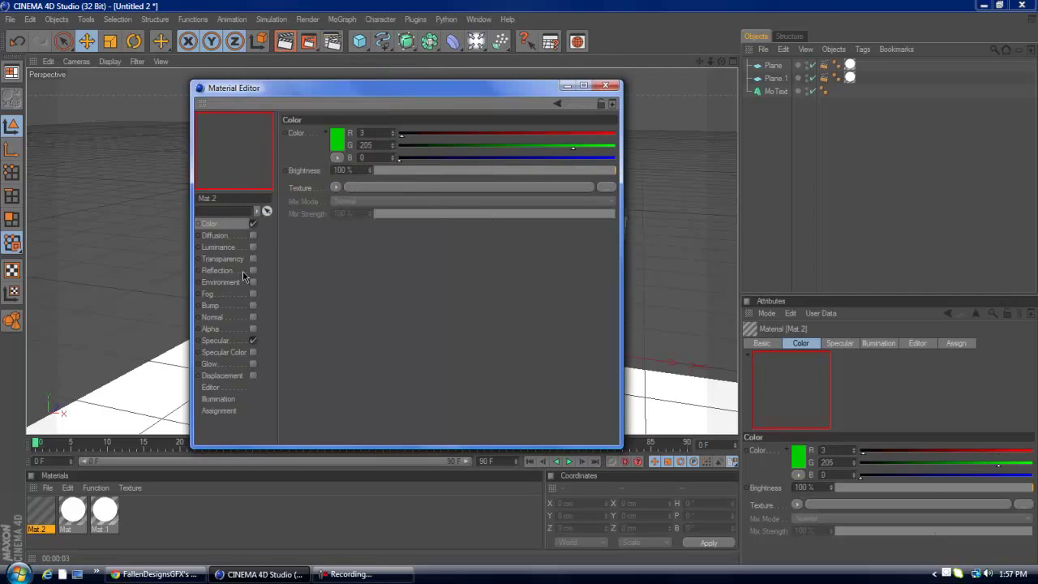
- Give the green material a Fresnel reflection with 20% brightness and 25% mix strength, and disable its Specular channel
{"action": "left_click", "coordinate": [238, 272]}
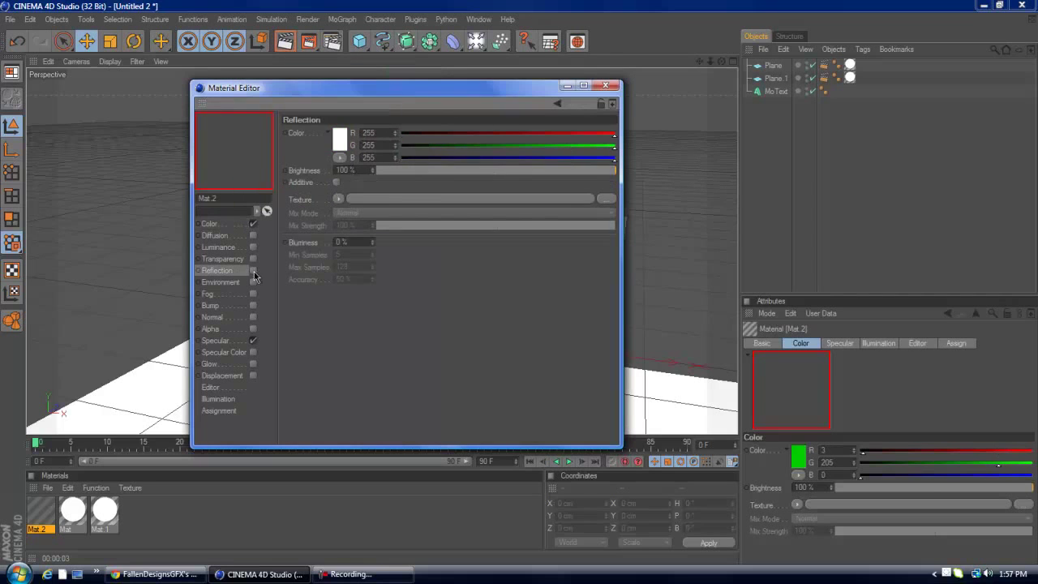
{"action": "left_click", "coordinate": [344, 200]}
{"action": "left_click", "coordinate": [368, 318]}
{"action": "left_click", "coordinate": [442, 170]}
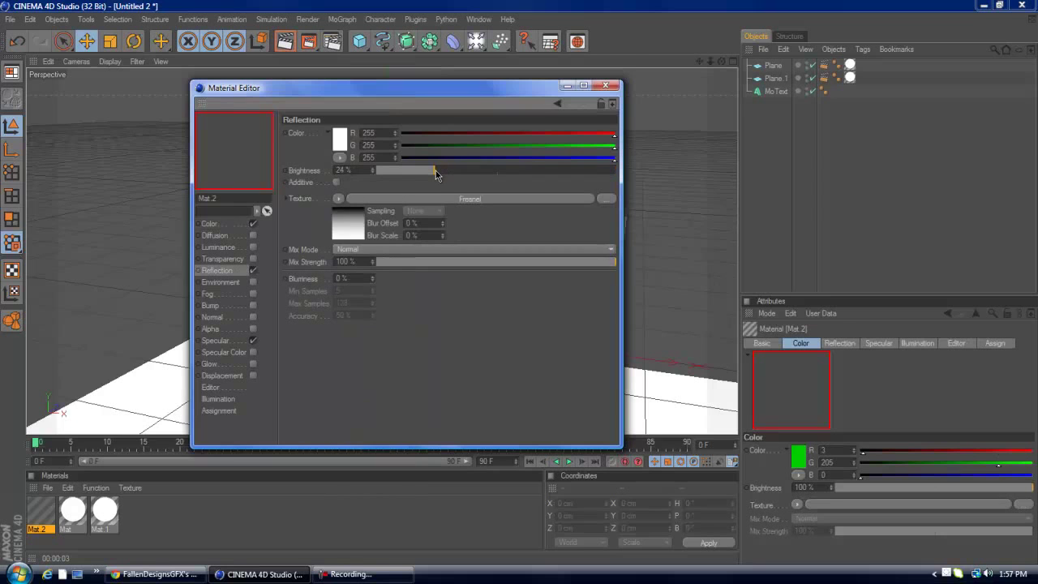
{"action": "left_click_drag", "start_coordinate": [435, 172], "coordinate": [425, 173]}
{"action": "left_click_drag", "start_coordinate": [460, 260], "coordinate": [434, 269]}
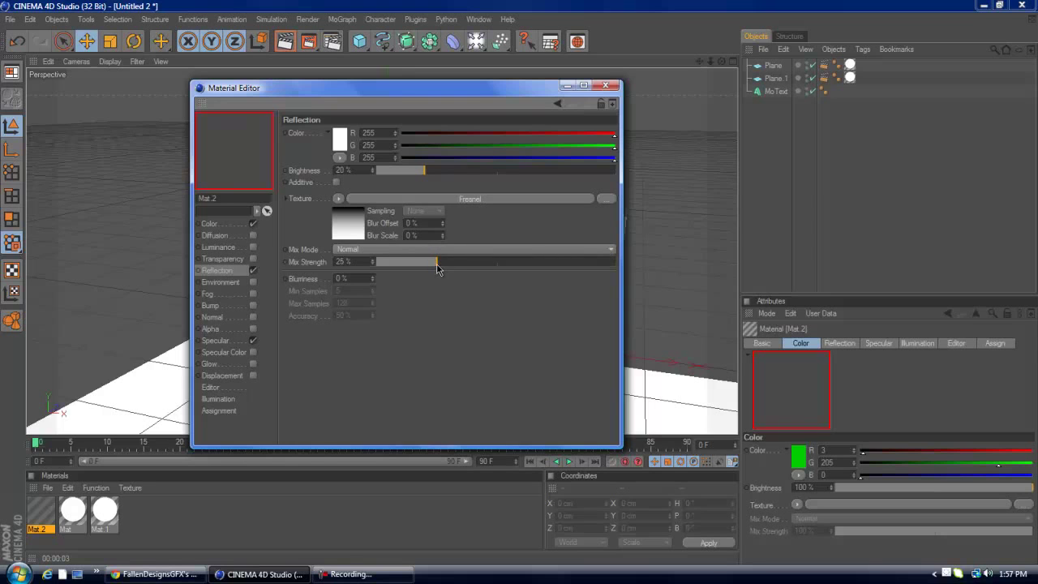
{"action": "left_click", "coordinate": [253, 342]}
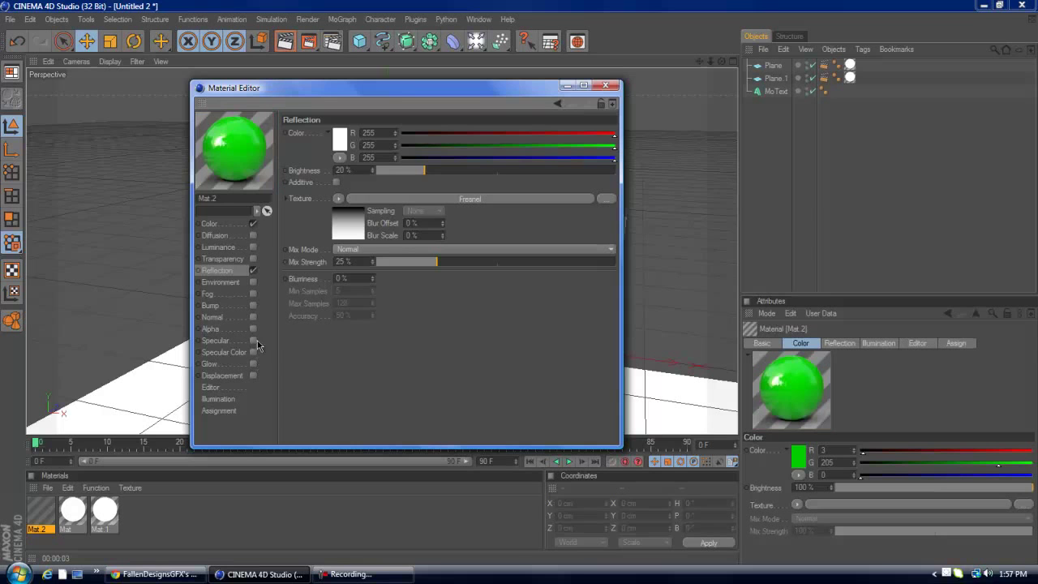
{"action": "left_click", "coordinate": [605, 86]}
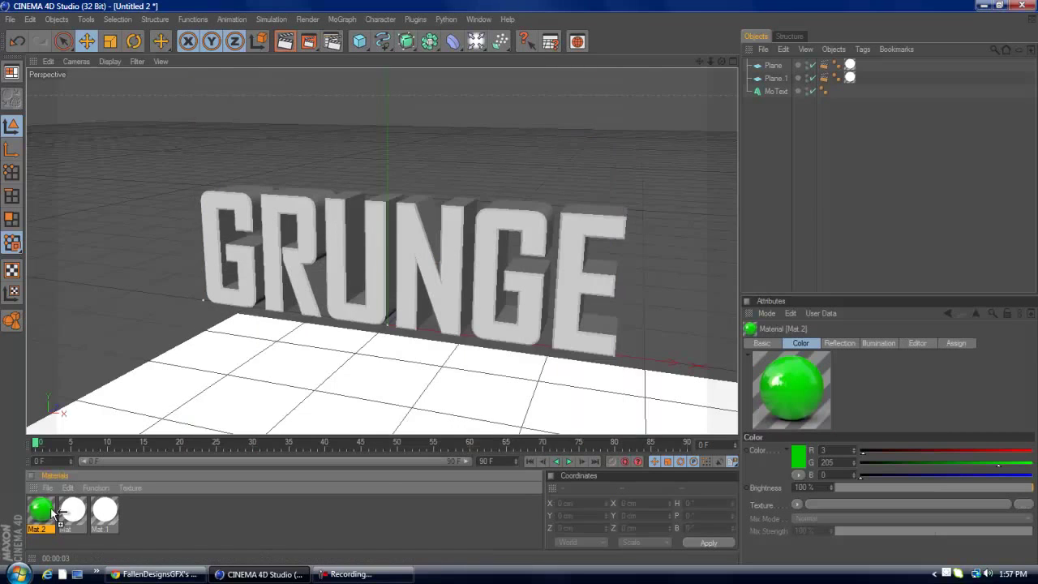
- Duplicate the green material and set the color of the copy to black
{"action": "left_click_drag", "start_coordinate": [48, 511], "coordinate": [69, 512], "text": "ctrl"}
{"action": "double_click", "coordinate": [70, 511]}
{"action": "left_click", "coordinate": [236, 222]}
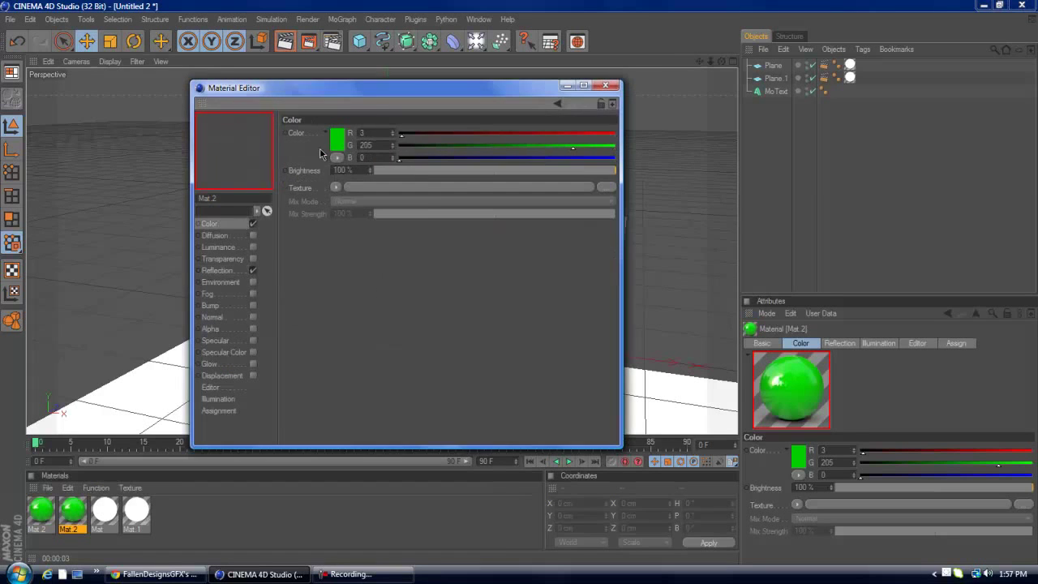
{"action": "left_click", "coordinate": [336, 138]}
{"action": "left_click_drag", "start_coordinate": [335, 137], "coordinate": [235, 174]}
{"action": "left_click", "coordinate": [329, 200]}
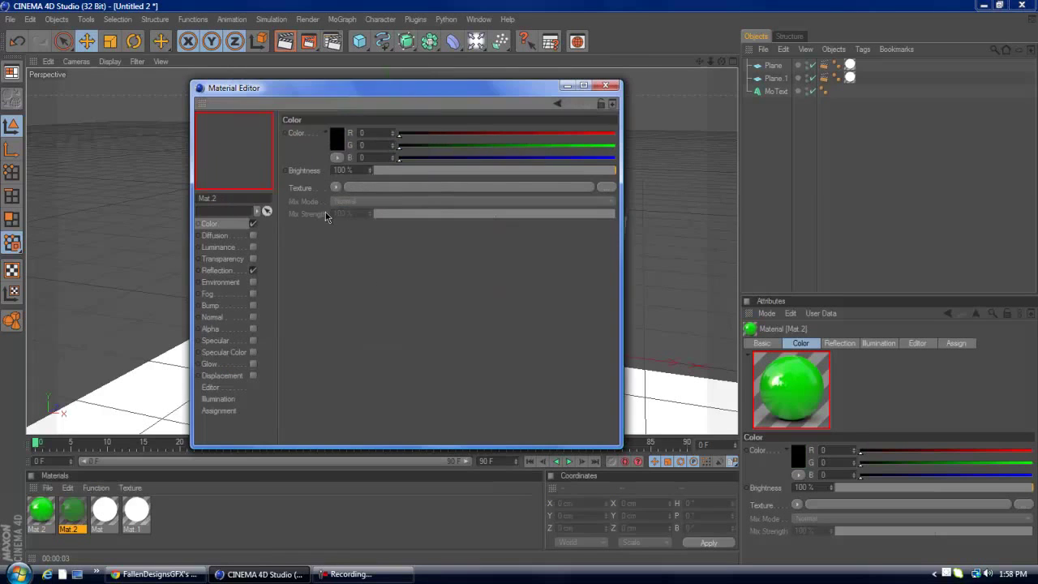
{"action": "left_click", "coordinate": [605, 85]}
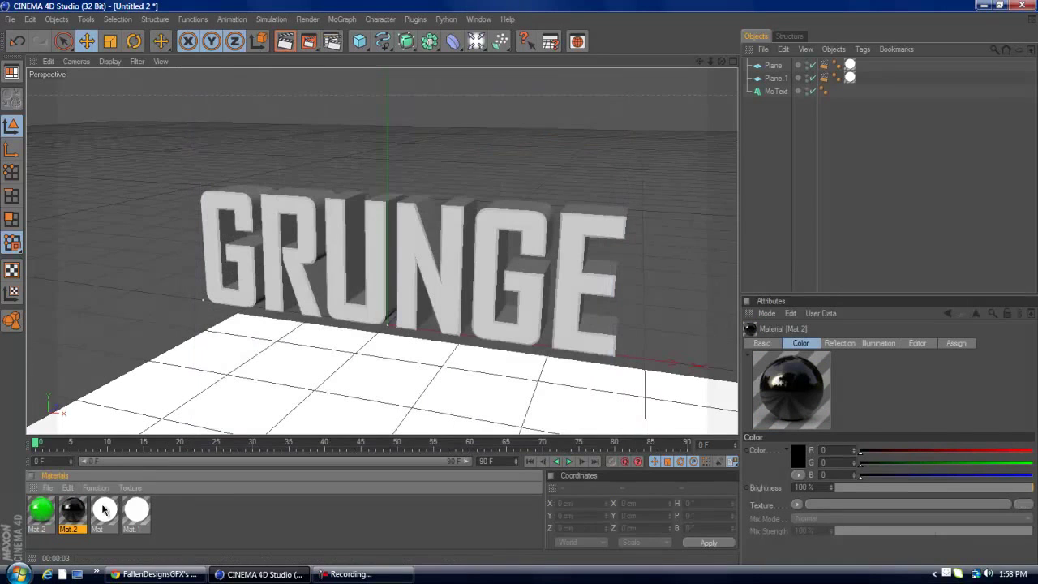
- Apply the green and black materials to the MoText object, restricting the black one to selection C1
{"action": "left_click_drag", "start_coordinate": [102, 493], "coordinate": [305, 279]}
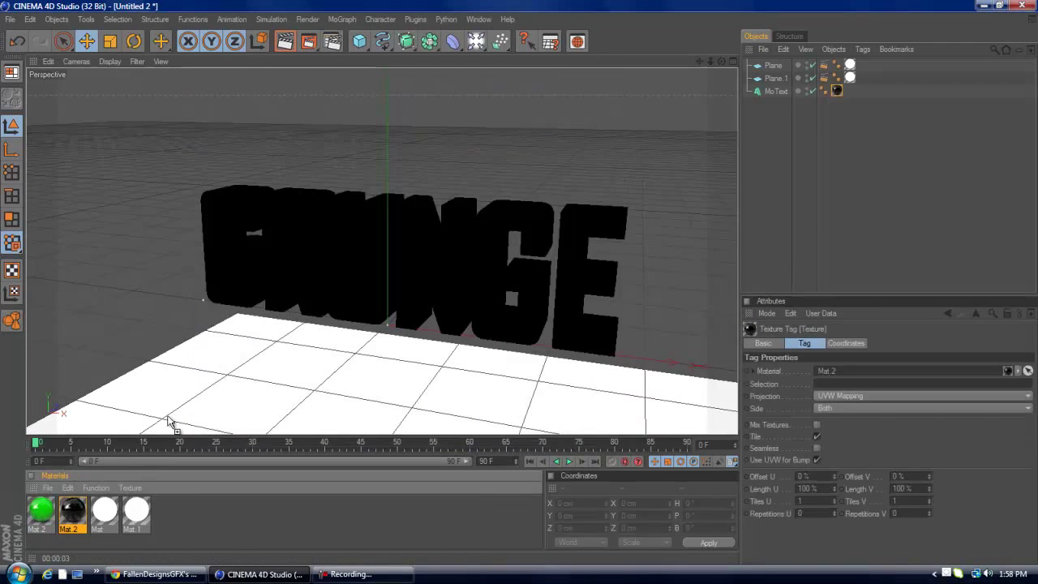
{"action": "left_click_drag", "start_coordinate": [837, 90], "coordinate": [853, 94]}
{"action": "left_click", "coordinate": [824, 383]}
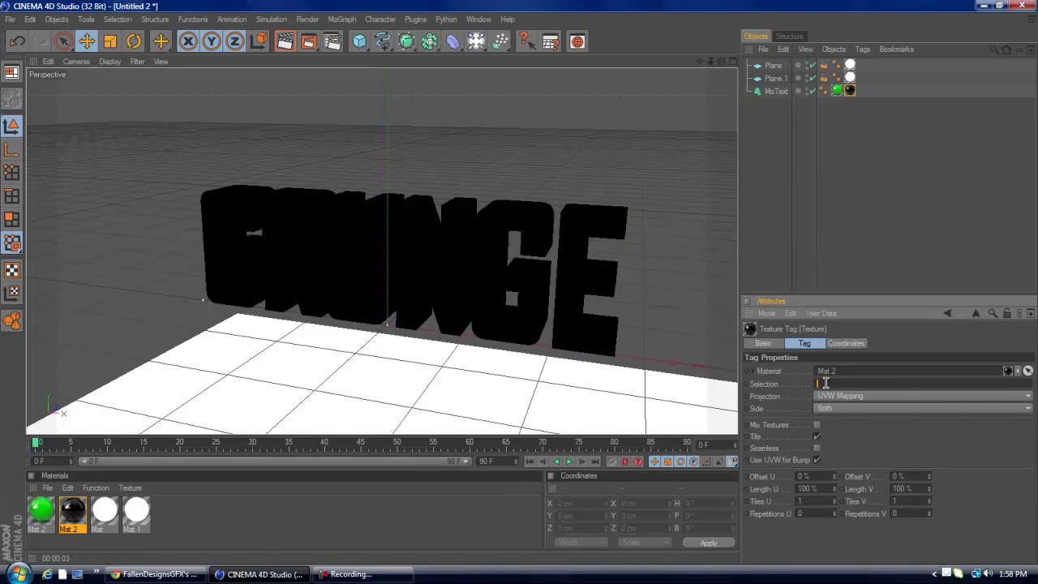
{"action": "type", "text": "C1"}
{"action": "key", "text": "Return"}
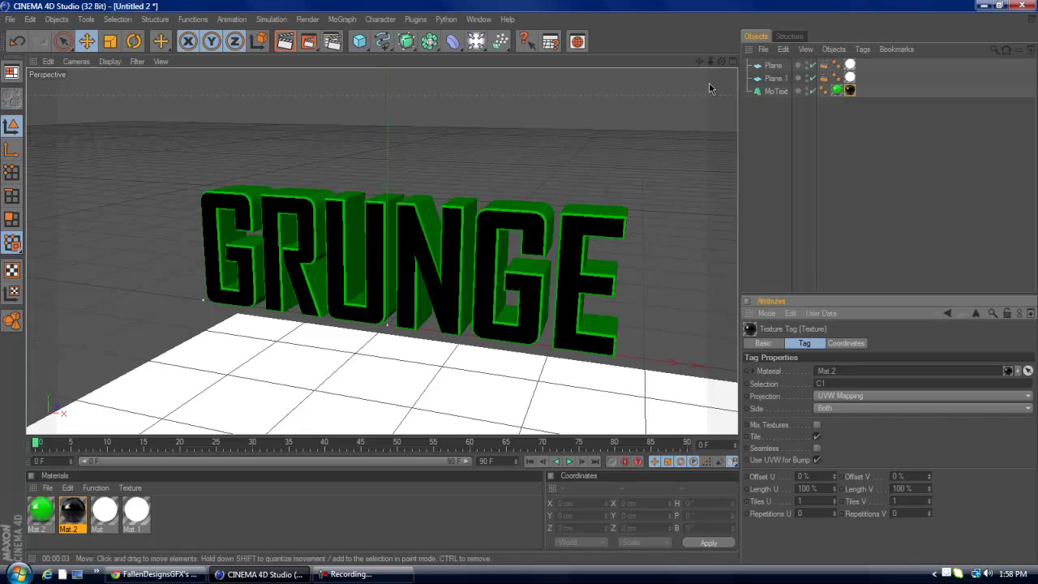
- Delete the black texture tag from the MoText object
{"action": "left_click", "coordinate": [849, 91]}
{"action": "key", "text": "Delete"}
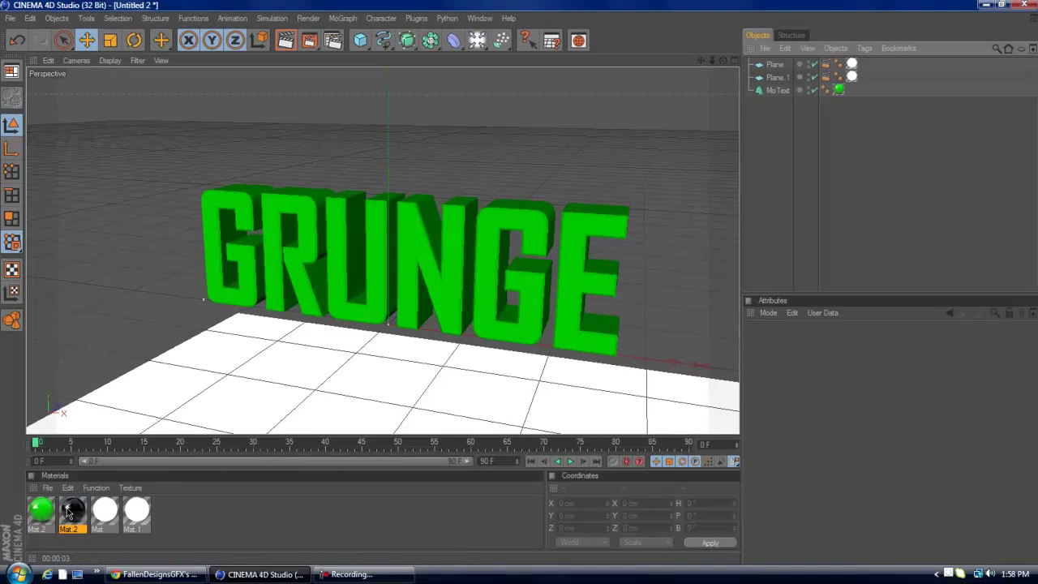
- Apply the black material to the MoText object and restrict it to selection R1
{"action": "left_click_drag", "start_coordinate": [71, 511], "coordinate": [397, 294]}
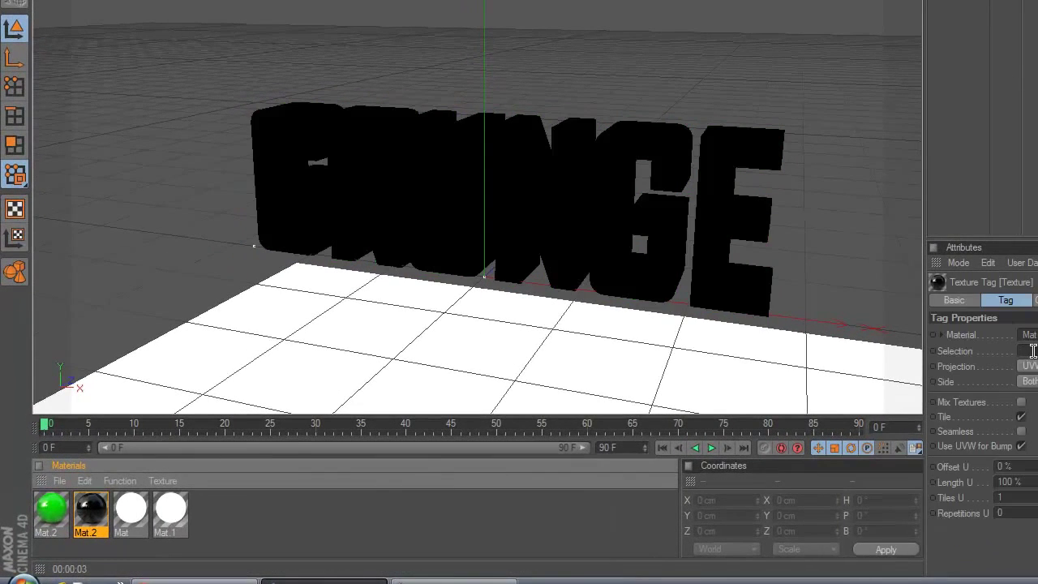
{"action": "left_click", "coordinate": [1033, 350]}
{"action": "type", "text": "R1"}
{"action": "key", "text": "Return"}
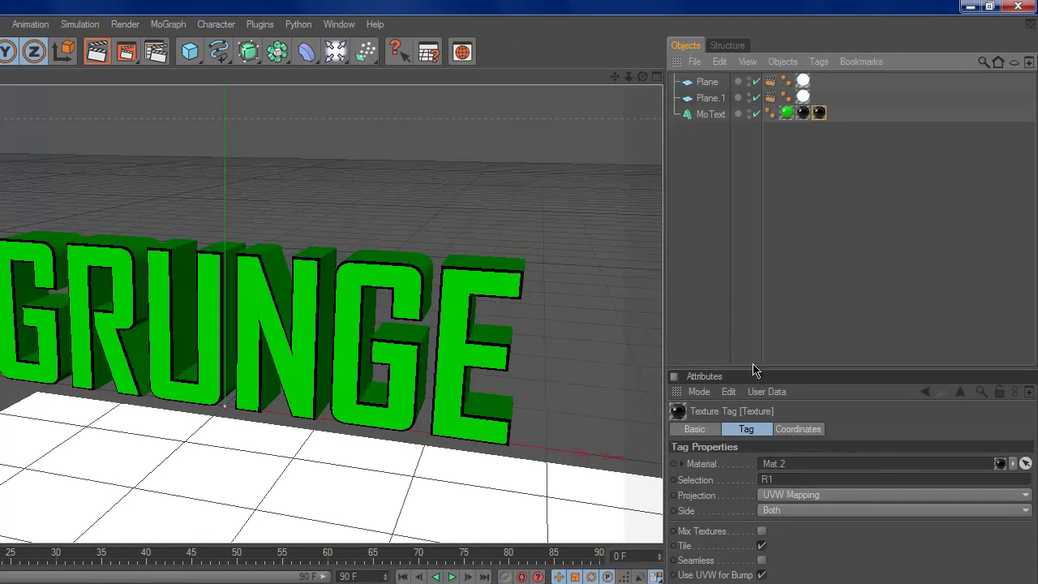
- Restrict the second black texture tag on the MoText object to selection R2 and check the back of the text
{"action": "left_click", "coordinate": [798, 482]}
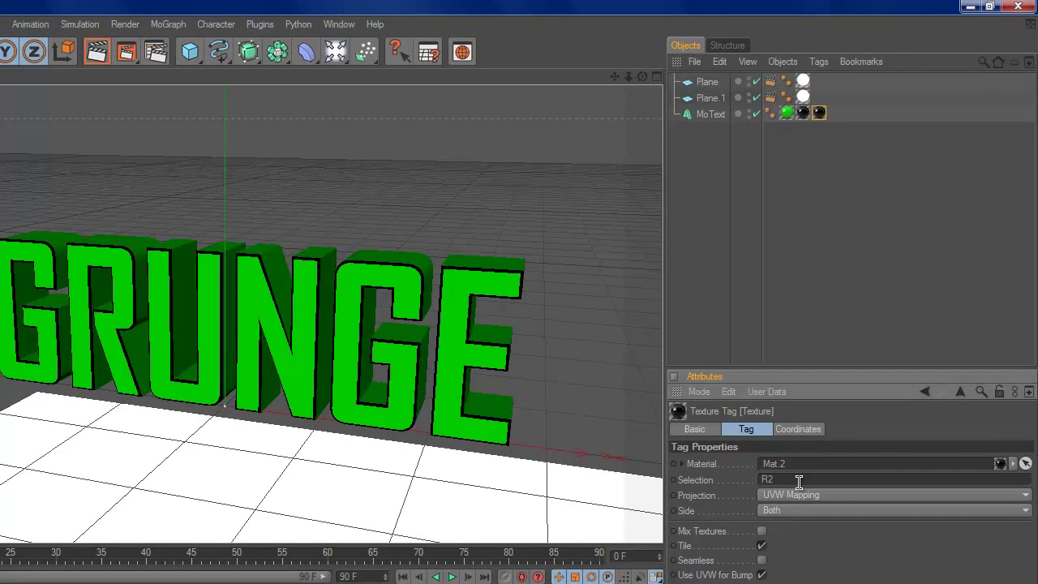
{"action": "left_click", "coordinate": [647, 80]}
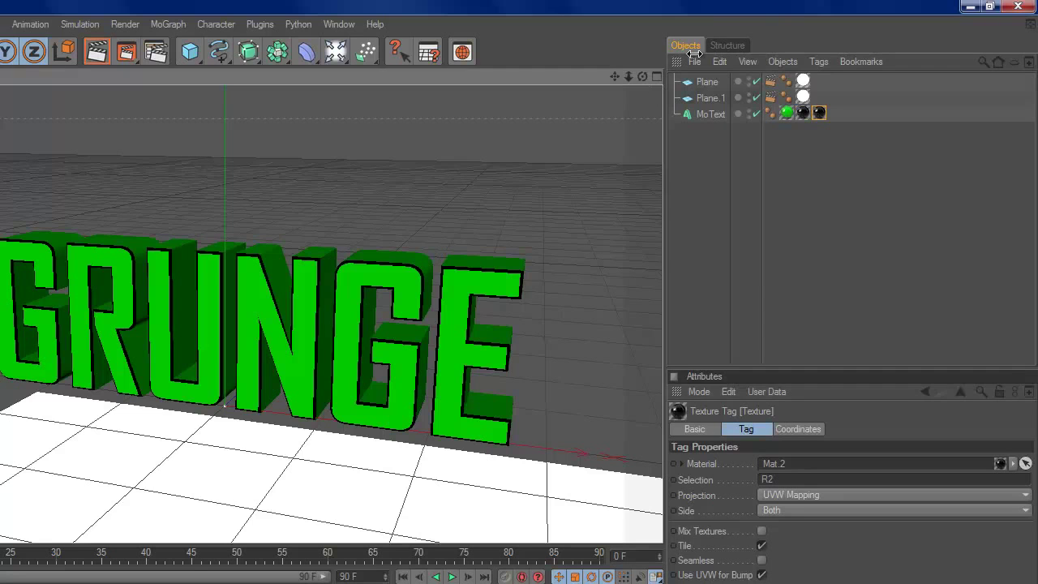
{"action": "left_click_drag", "start_coordinate": [641, 77], "coordinate": [401, 375]}
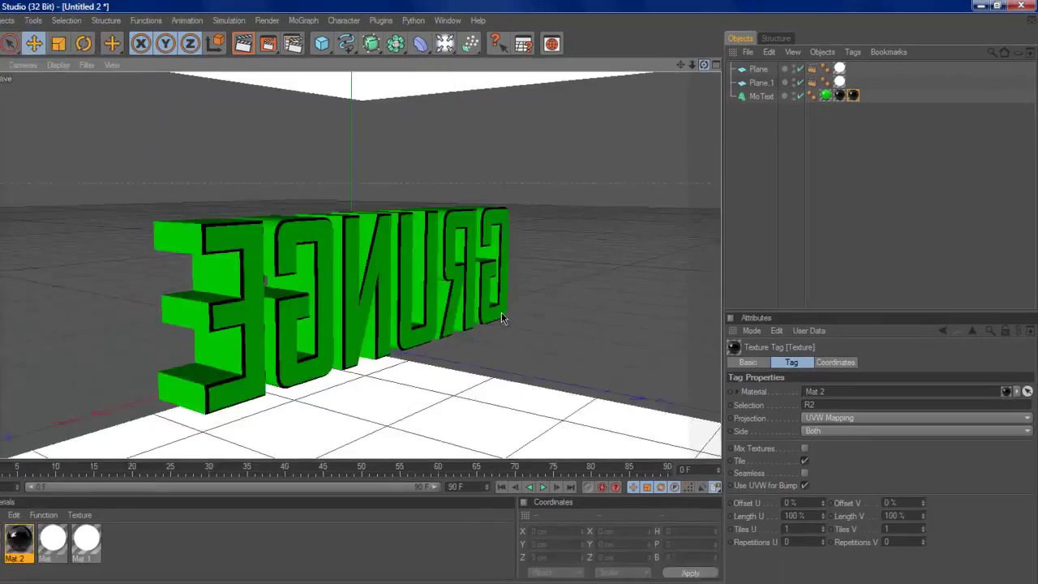
{"action": "left_click_drag", "start_coordinate": [501, 312], "coordinate": [515, 285]}
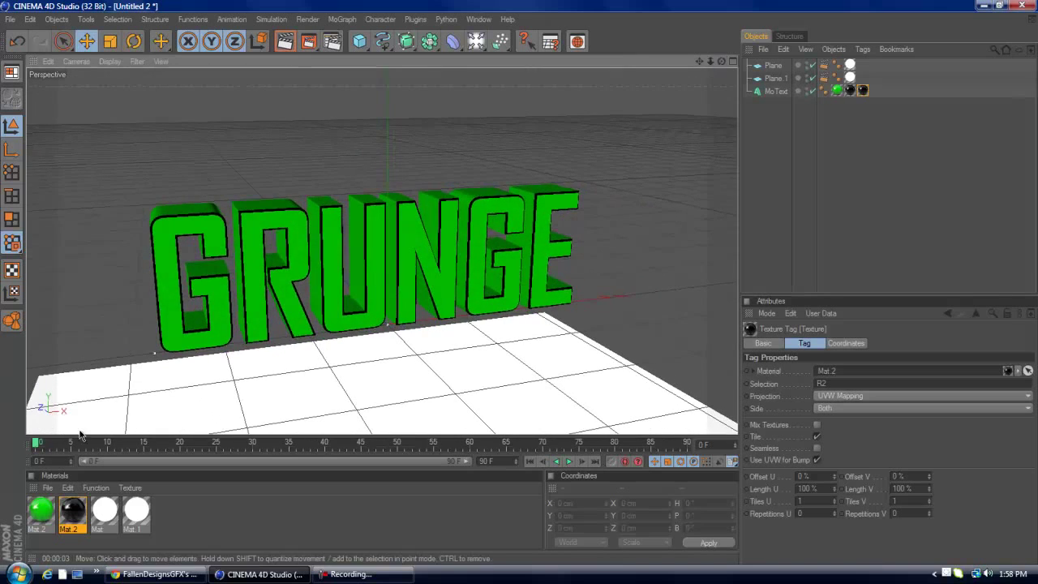
- Create a new material, open it for editing and enable its Alpha channel
{"action": "double_click", "coordinate": [164, 503]}
{"action": "double_click", "coordinate": [44, 512]}
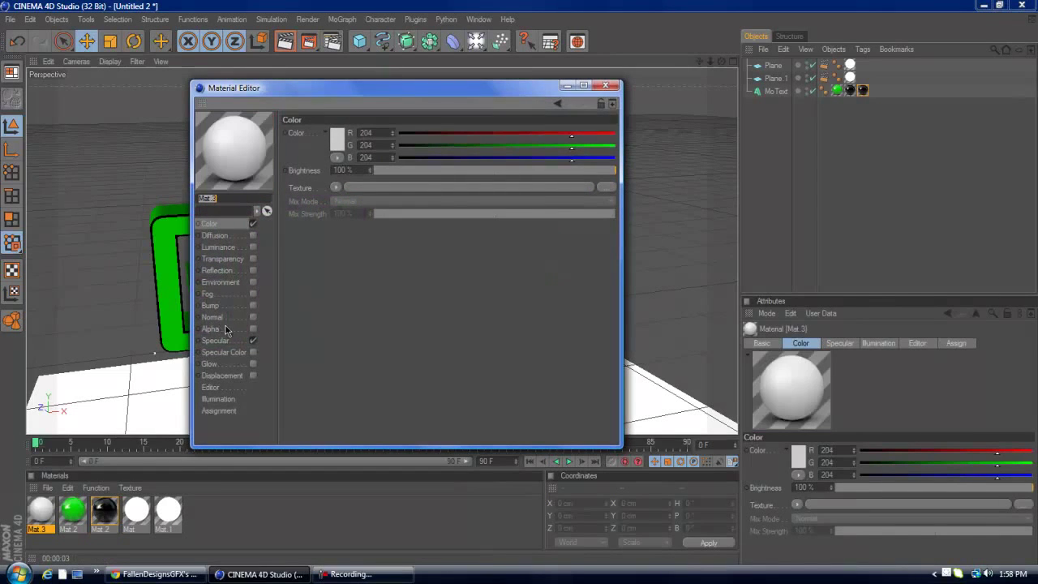
{"action": "left_click", "coordinate": [213, 328]}
{"action": "left_click", "coordinate": [252, 328]}
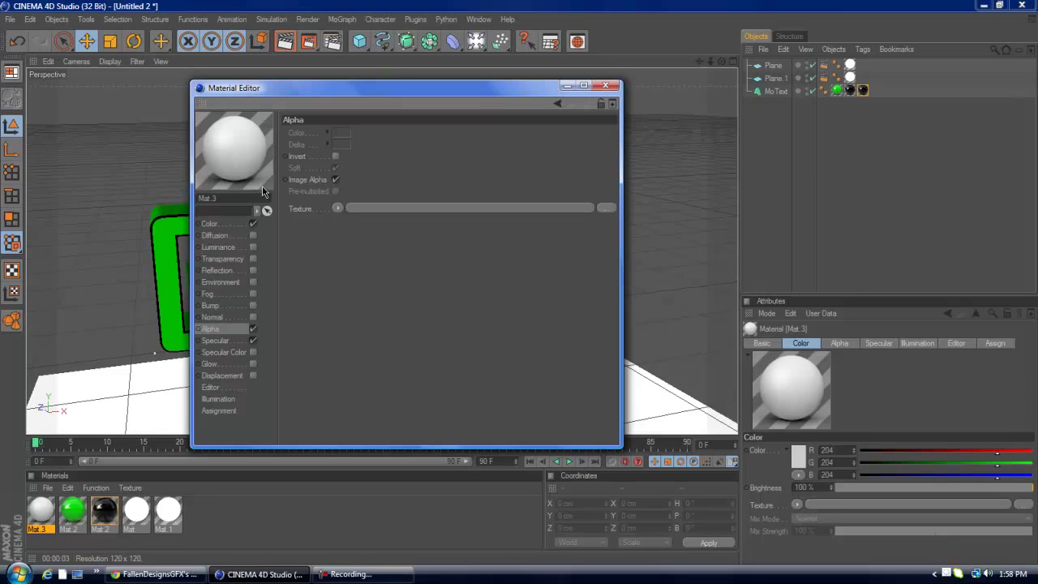
- Load the Grunge Texture image into the Alpha channel without copying it to the document location
{"action": "left_click", "coordinate": [344, 213]}
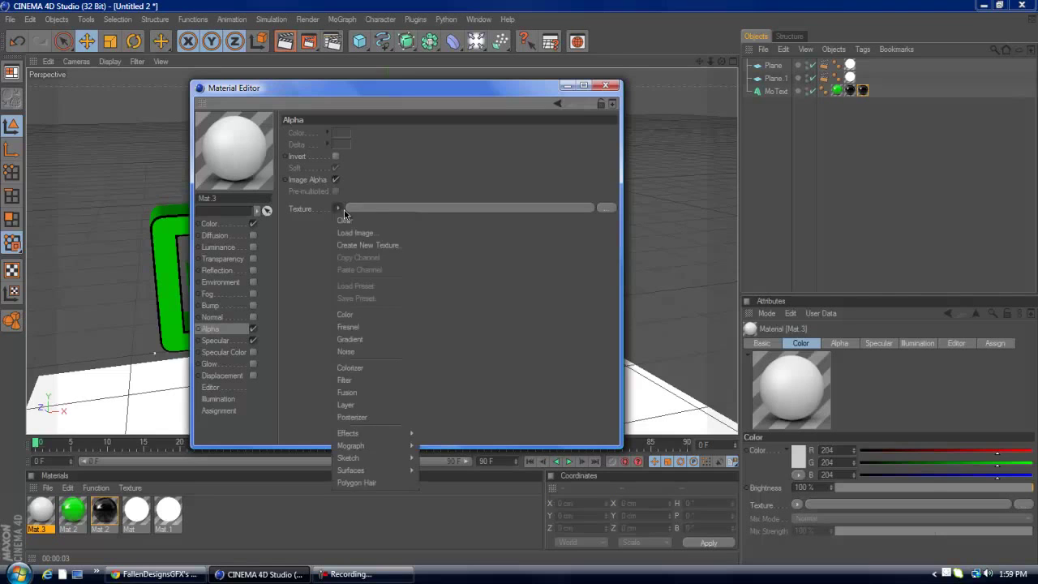
{"action": "left_click", "coordinate": [352, 234]}
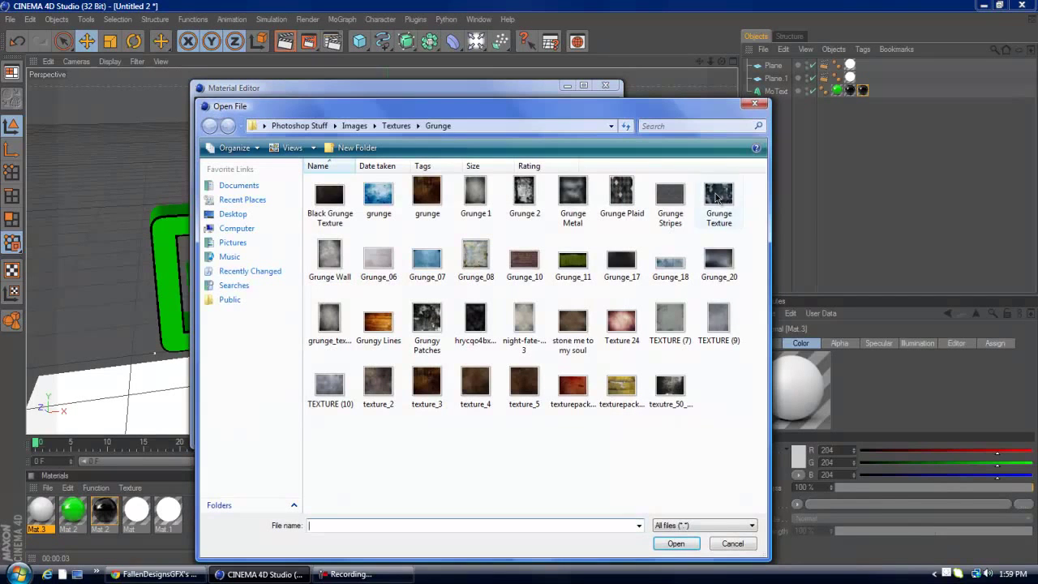
{"action": "left_click", "coordinate": [718, 196]}
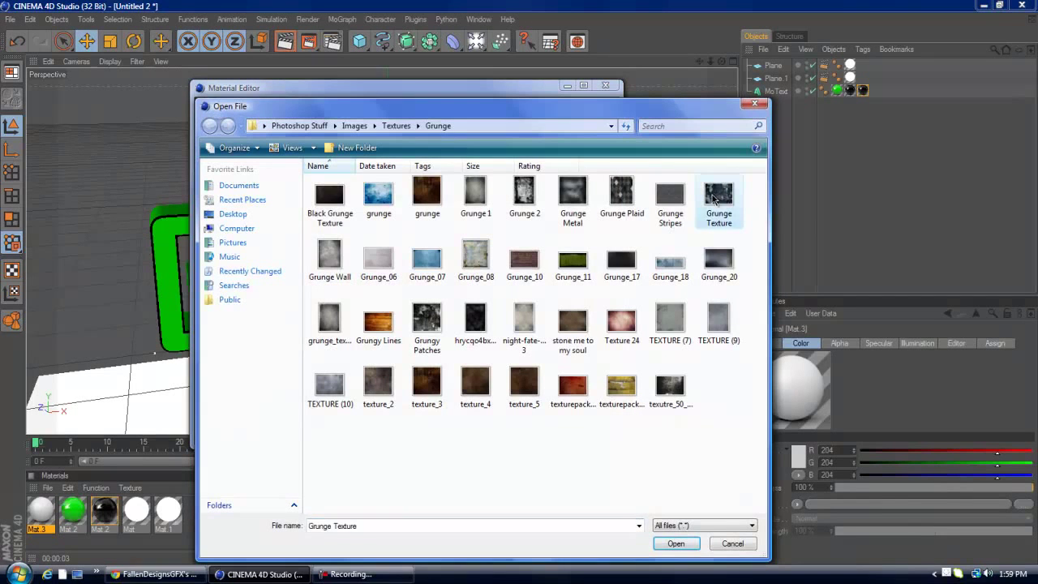
{"action": "left_click", "coordinate": [676, 543]}
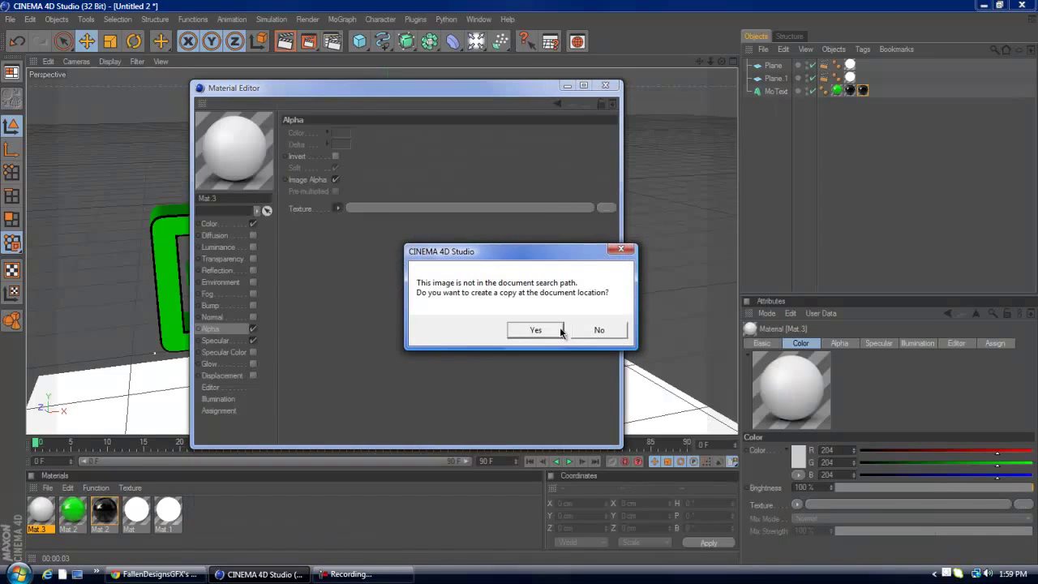
{"action": "left_click", "coordinate": [596, 330]}
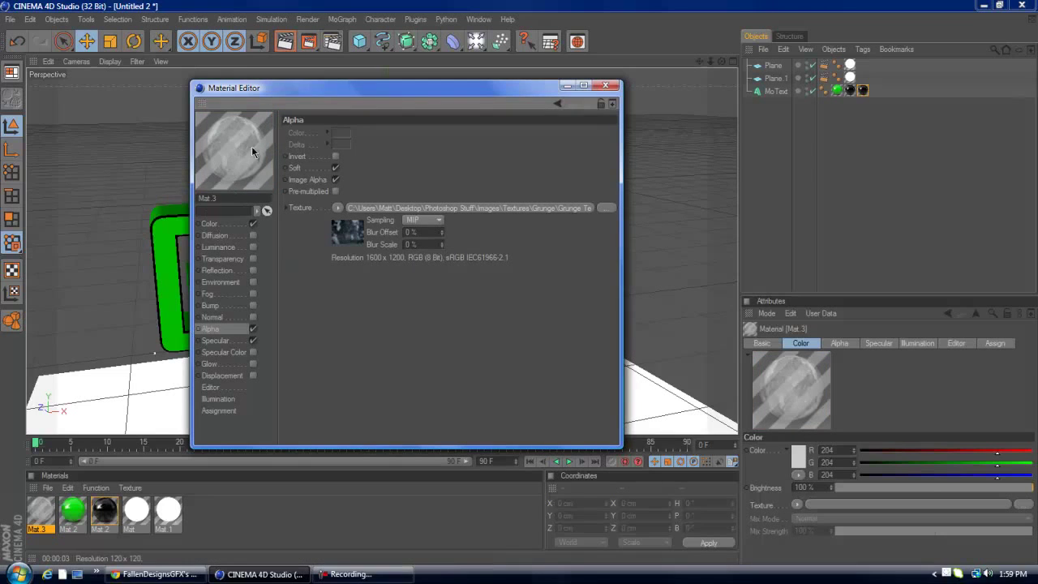
- Set the new material's color to dark gray, RGB 87, 87, 87
{"action": "left_click", "coordinate": [222, 221]}
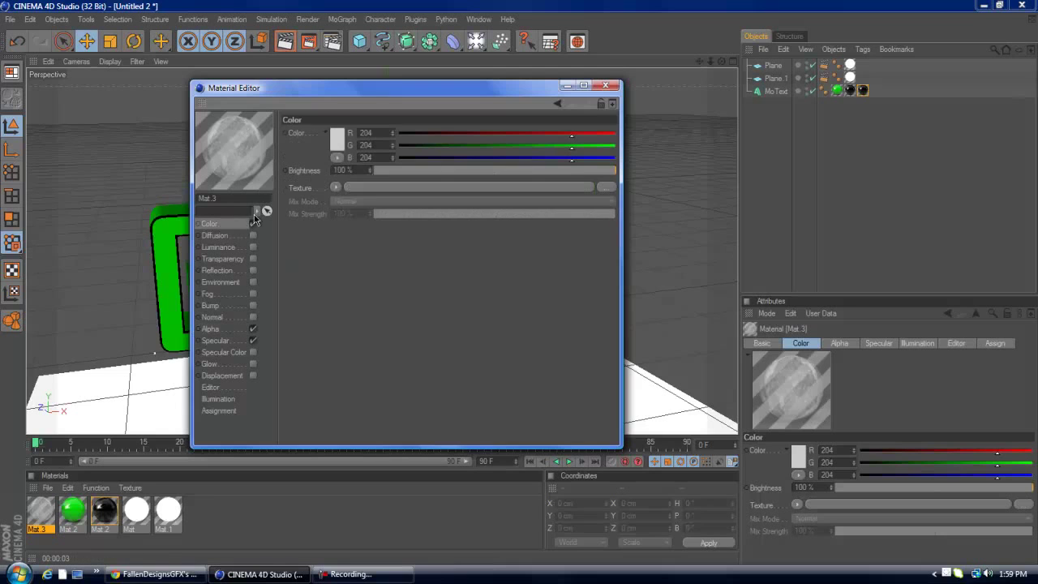
{"action": "left_click", "coordinate": [334, 146]}
{"action": "left_click", "coordinate": [272, 142]}
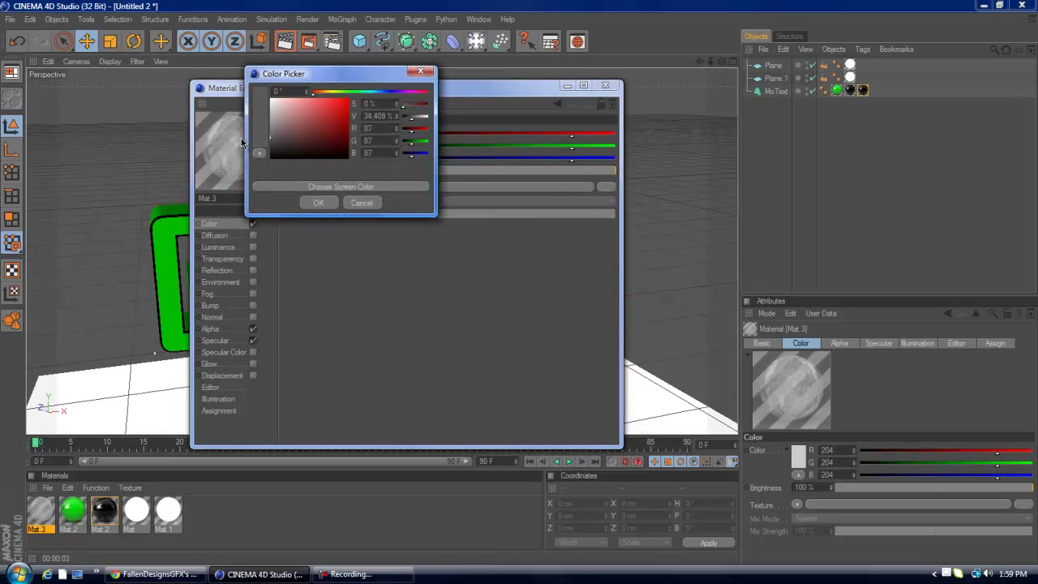
{"action": "left_click", "coordinate": [318, 203]}
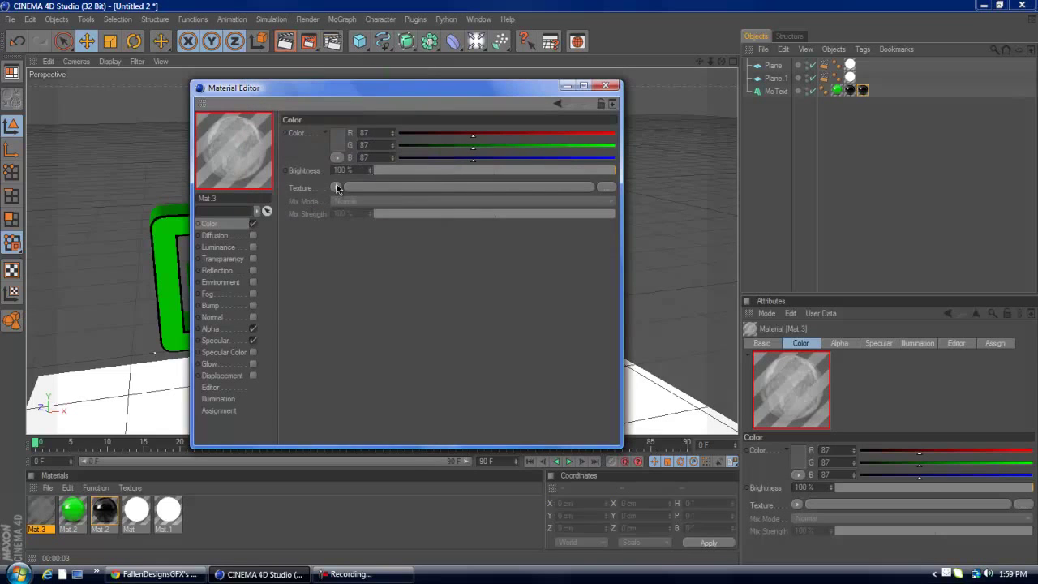
- Load the Grunge Texture image as the material's color texture without copying it, and set its mix strength to 40%
{"action": "left_click", "coordinate": [336, 187]}
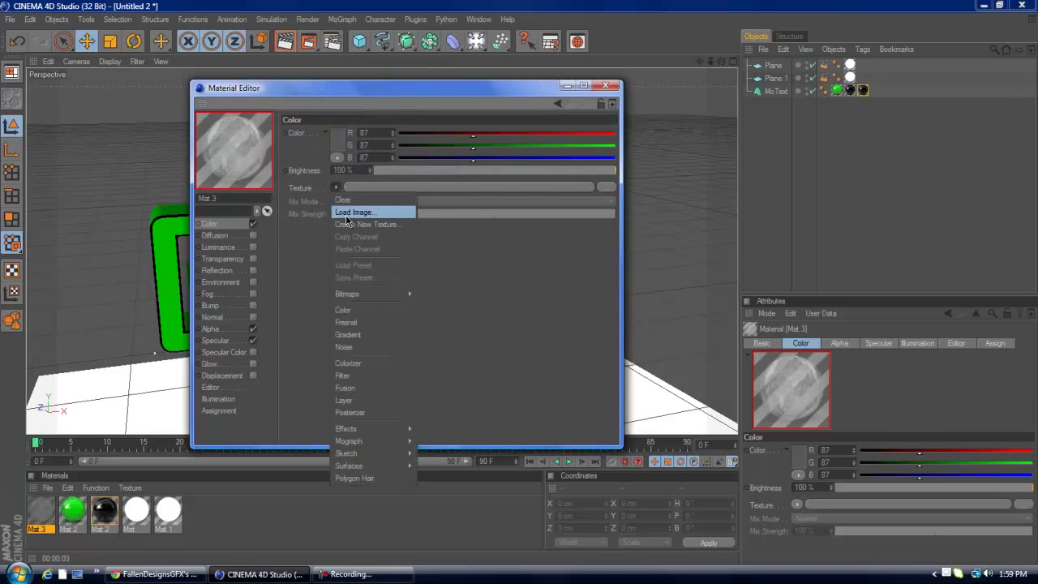
{"action": "left_click", "coordinate": [297, 233]}
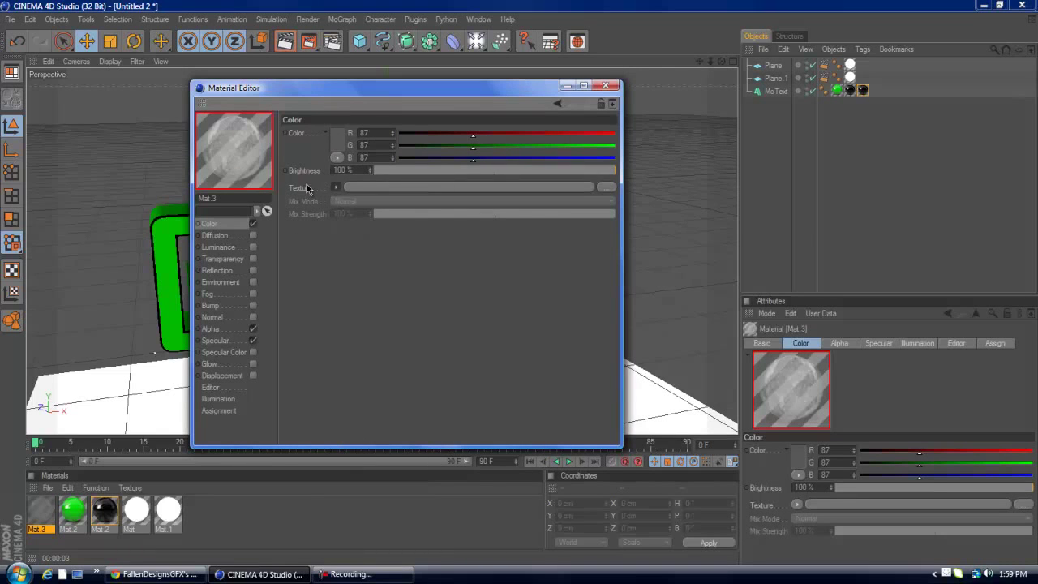
{"action": "left_click", "coordinate": [336, 188]}
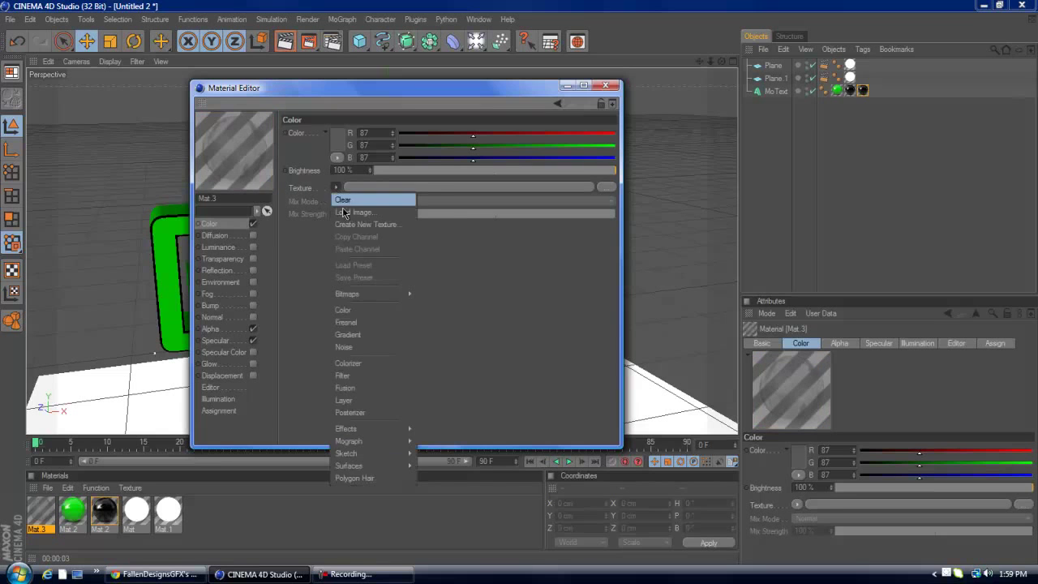
{"action": "left_click", "coordinate": [377, 212]}
{"action": "left_click", "coordinate": [718, 200]}
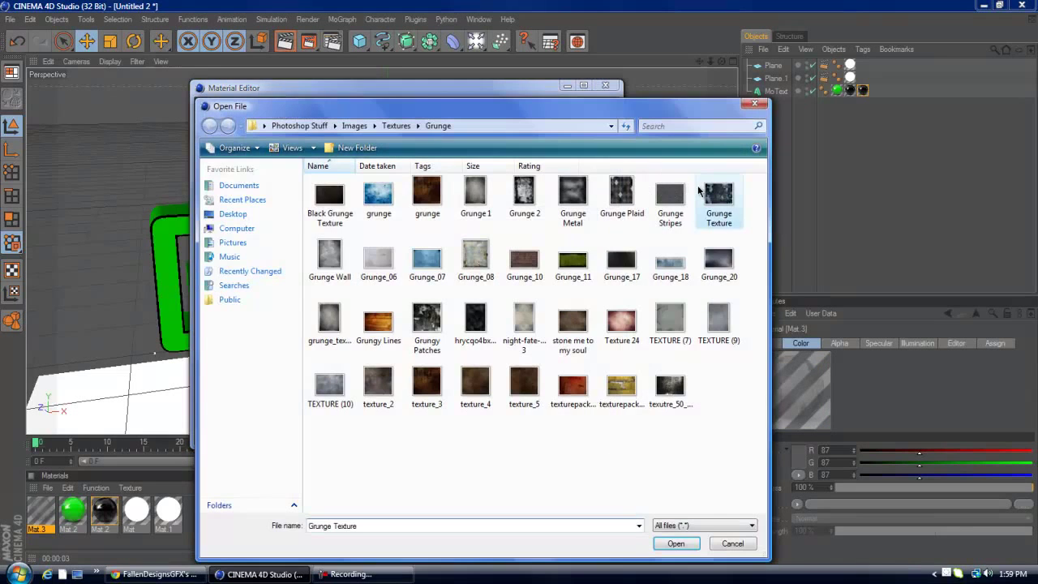
{"action": "left_click", "coordinate": [679, 548]}
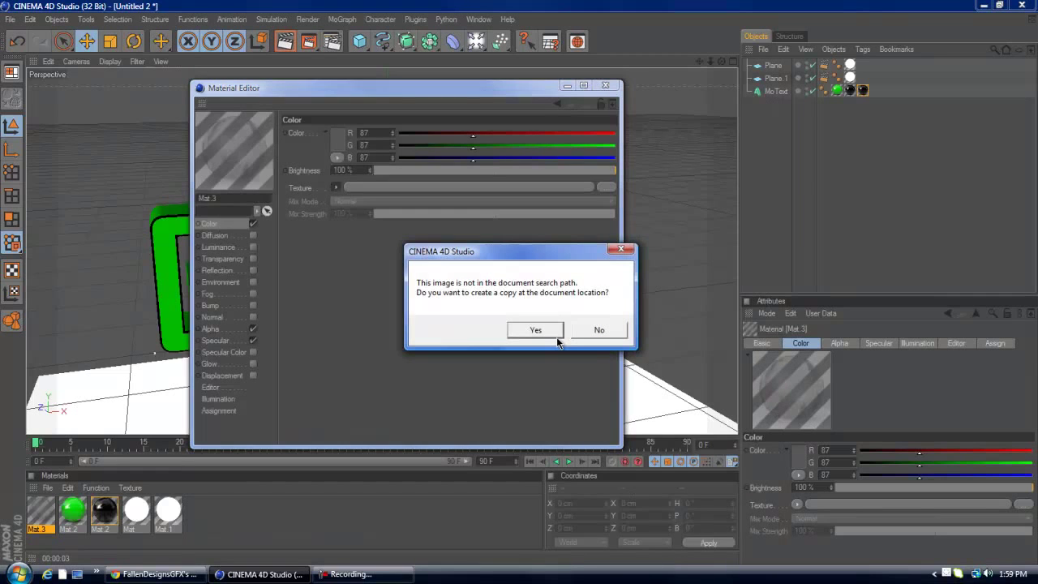
{"action": "left_click", "coordinate": [576, 335]}
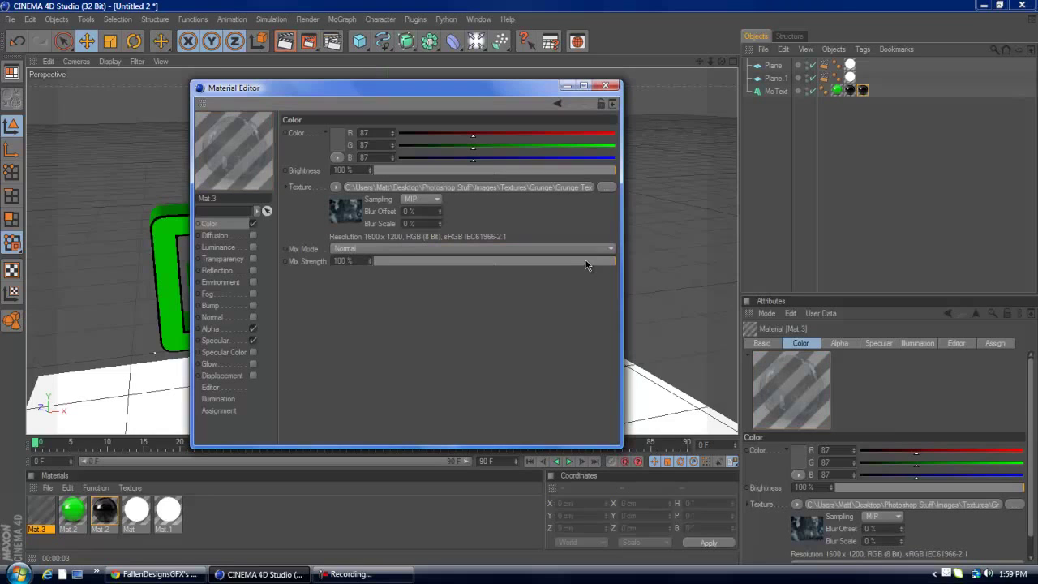
{"action": "left_click_drag", "start_coordinate": [591, 261], "coordinate": [476, 275]}
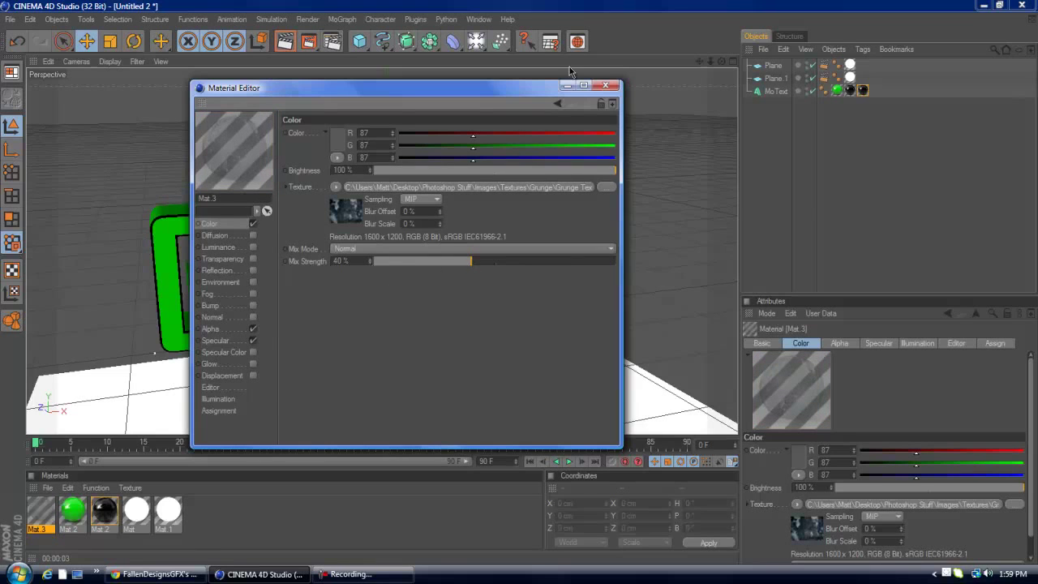
{"action": "left_click", "coordinate": [605, 85]}
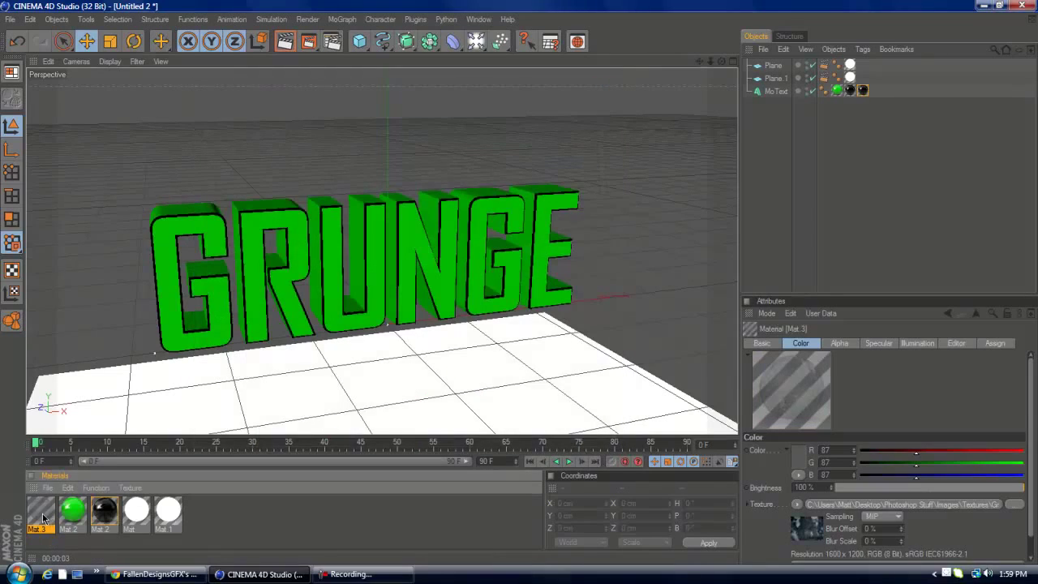
- Apply the grunge material to the MoText object with Cubic projection
{"action": "left_click_drag", "start_coordinate": [43, 519], "coordinate": [253, 279]}
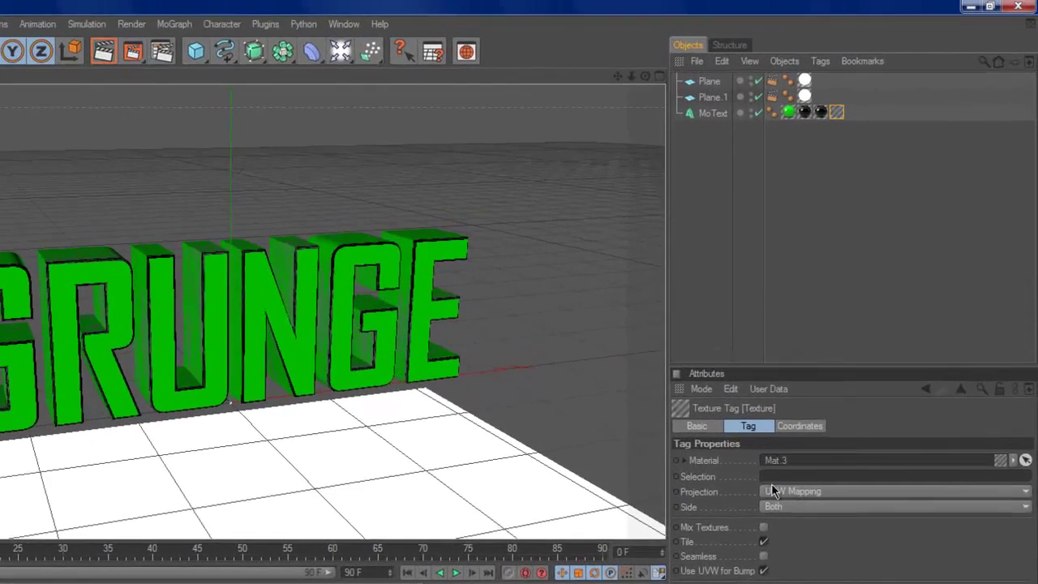
{"action": "left_click", "coordinate": [788, 511]}
{"action": "left_click", "coordinate": [787, 490]}
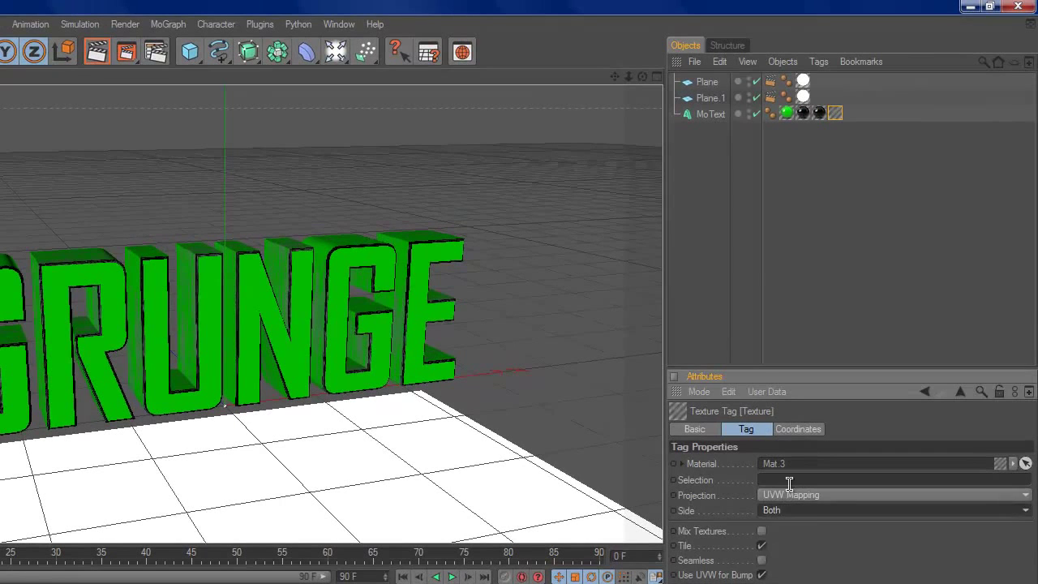
{"action": "left_click", "coordinate": [789, 495]}
{"action": "left_click", "coordinate": [785, 557]}
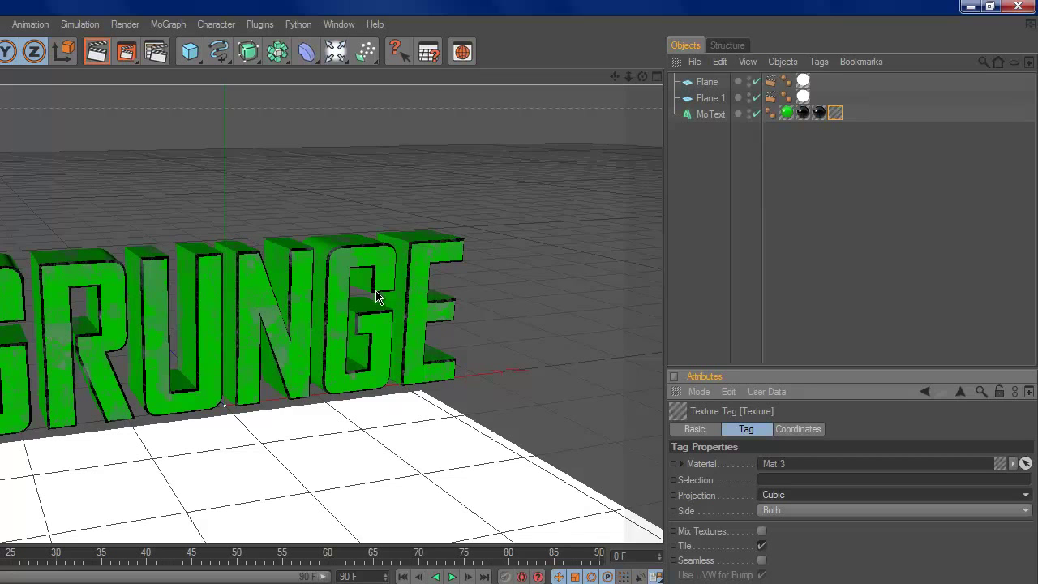
- Test-render the view, enable Seamless on the MoText object's grunge texture tag, and render the view again
{"action": "left_click", "coordinate": [96, 53]}
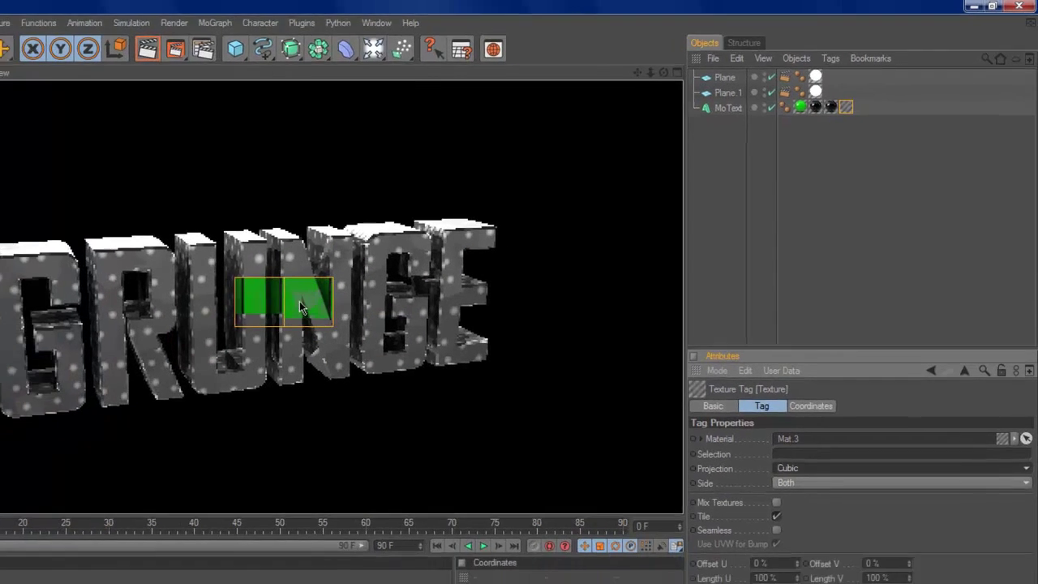
{"action": "left_click", "coordinate": [721, 127]}
{"action": "left_click", "coordinate": [728, 108]}
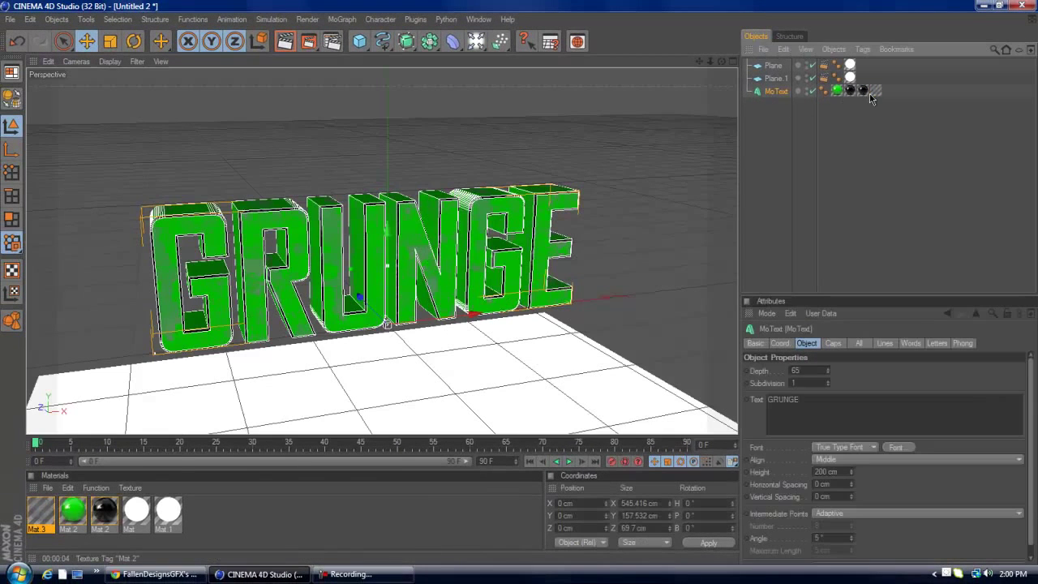
{"action": "left_click", "coordinate": [873, 92]}
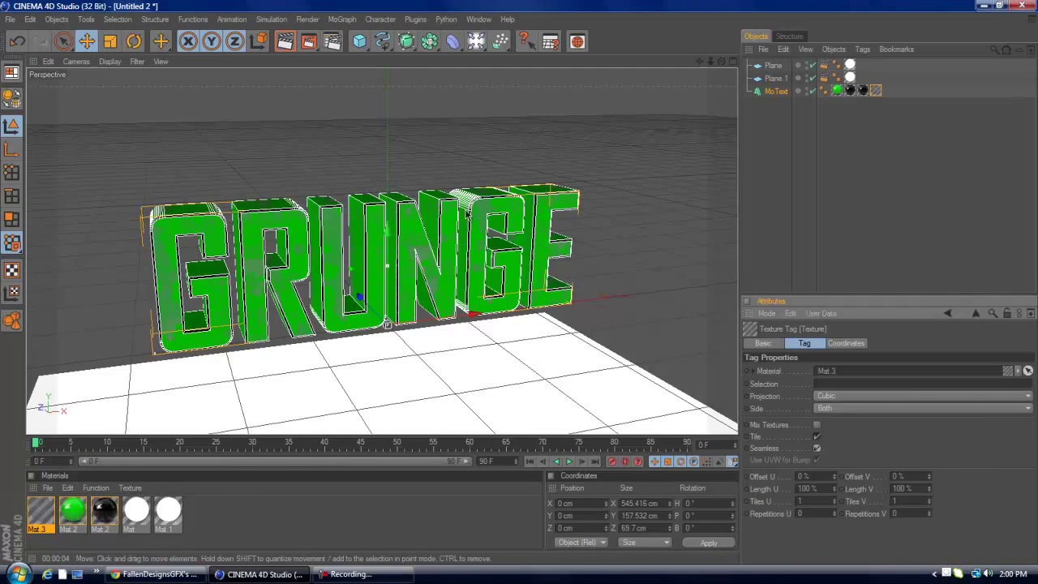
{"action": "left_click", "coordinate": [285, 40]}
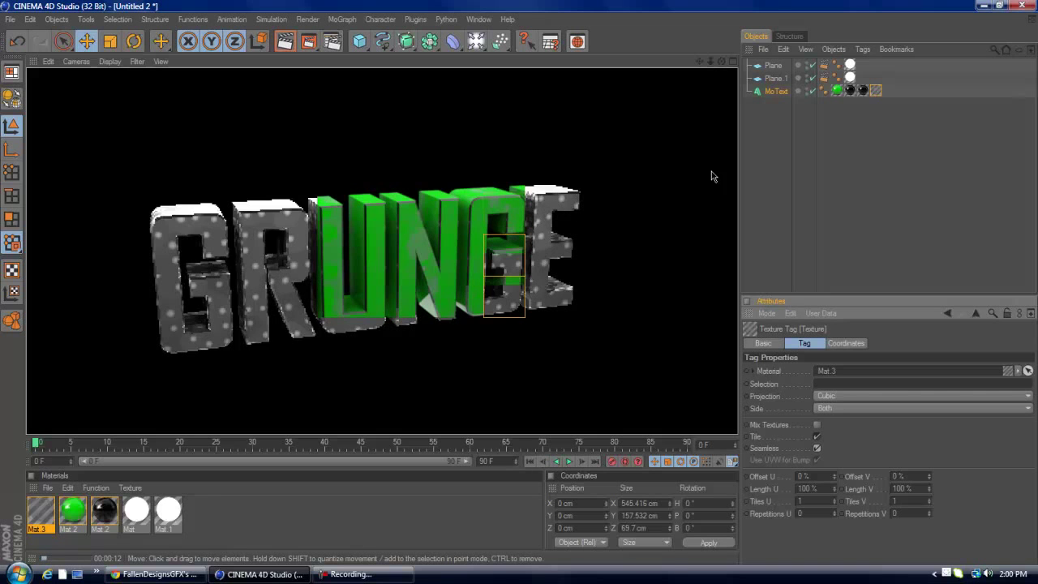
{"action": "left_click", "coordinate": [760, 144]}
- Change the grunge material's color to black and its color texture mix strength to 5%
{"action": "double_click", "coordinate": [42, 510]}
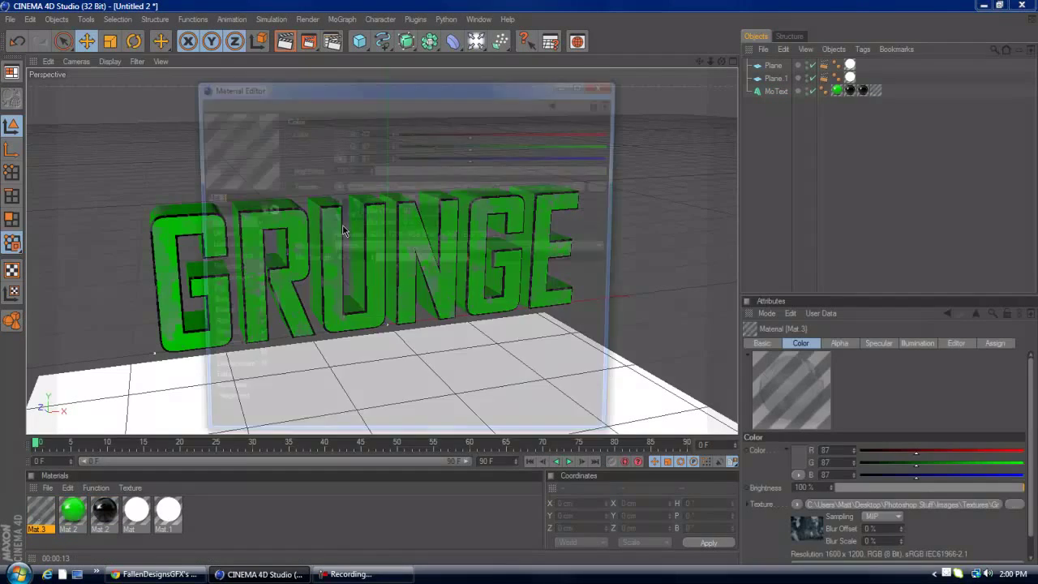
{"action": "left_click", "coordinate": [340, 149]}
{"action": "left_click_drag", "start_coordinate": [338, 152], "coordinate": [217, 217]}
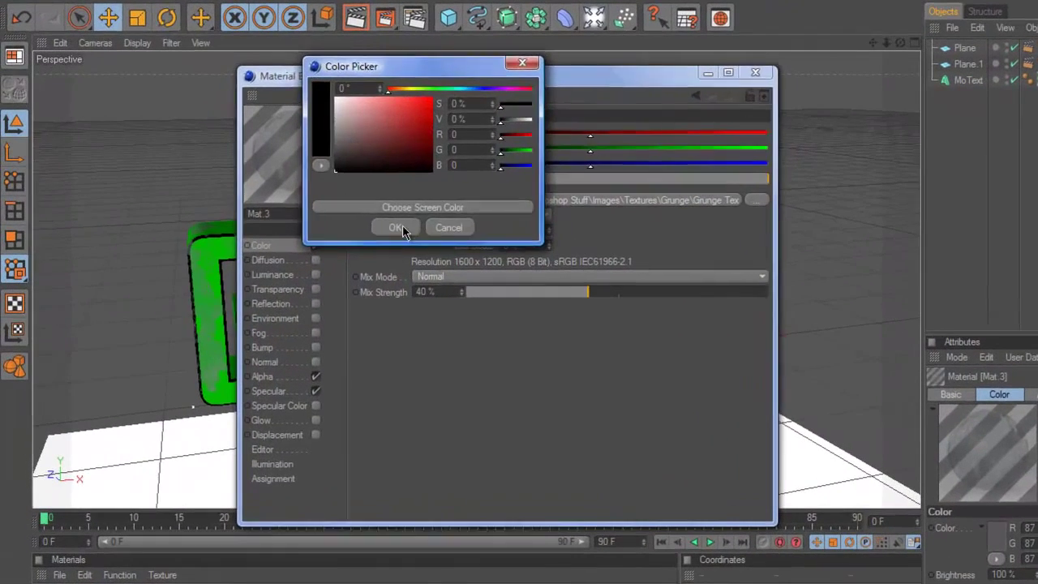
{"action": "left_click", "coordinate": [396, 228]}
{"action": "left_click_drag", "start_coordinate": [467, 293], "coordinate": [482, 300]}
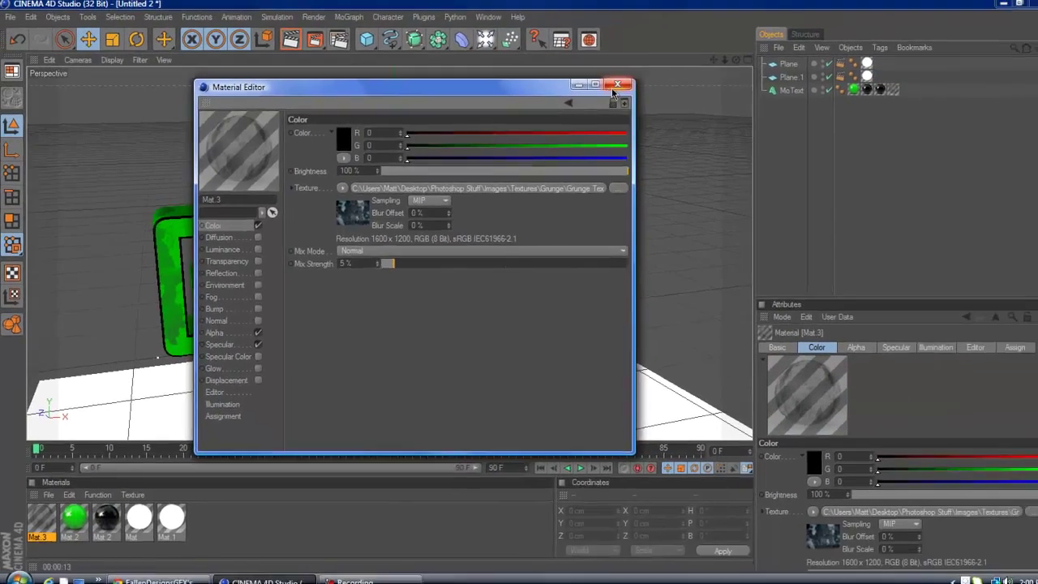
{"action": "left_click", "coordinate": [756, 72]}
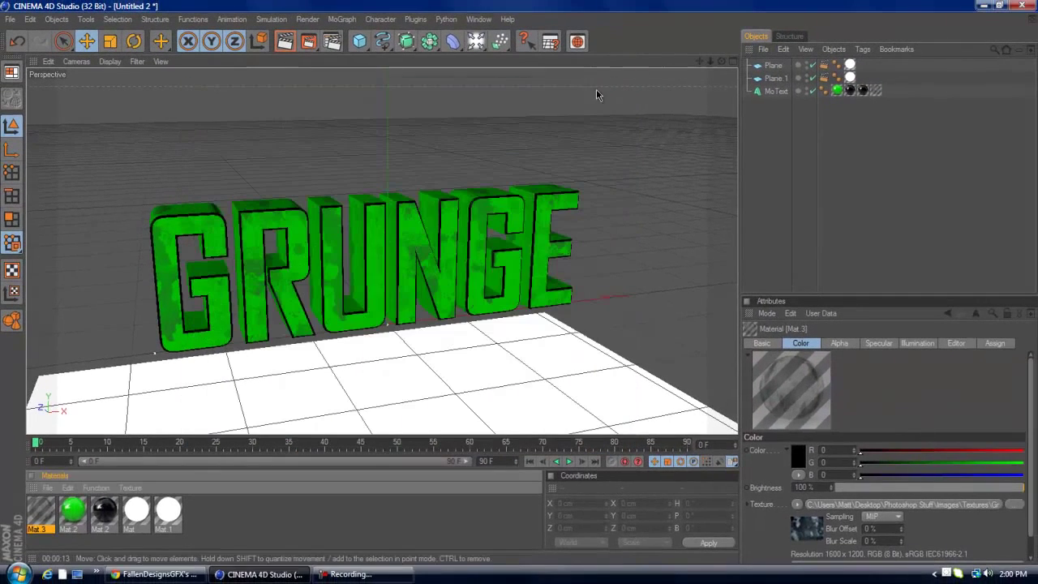
- Test-render the view and navigate the Content Browser presets to Broadcast > Resources > Materials > Natural > Stone
{"action": "left_click", "coordinate": [294, 41]}
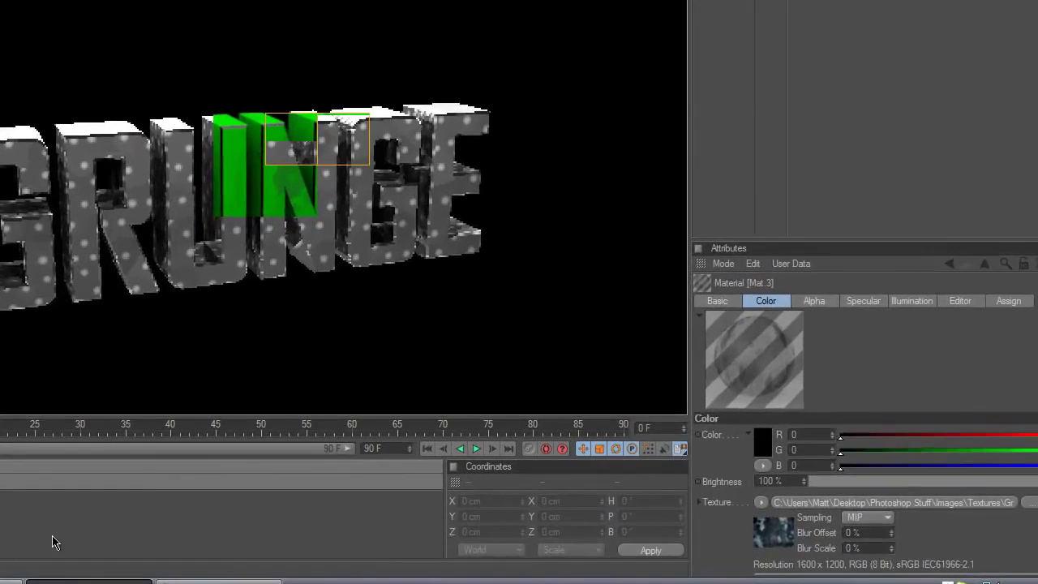
{"action": "left_click", "coordinate": [53, 542]}
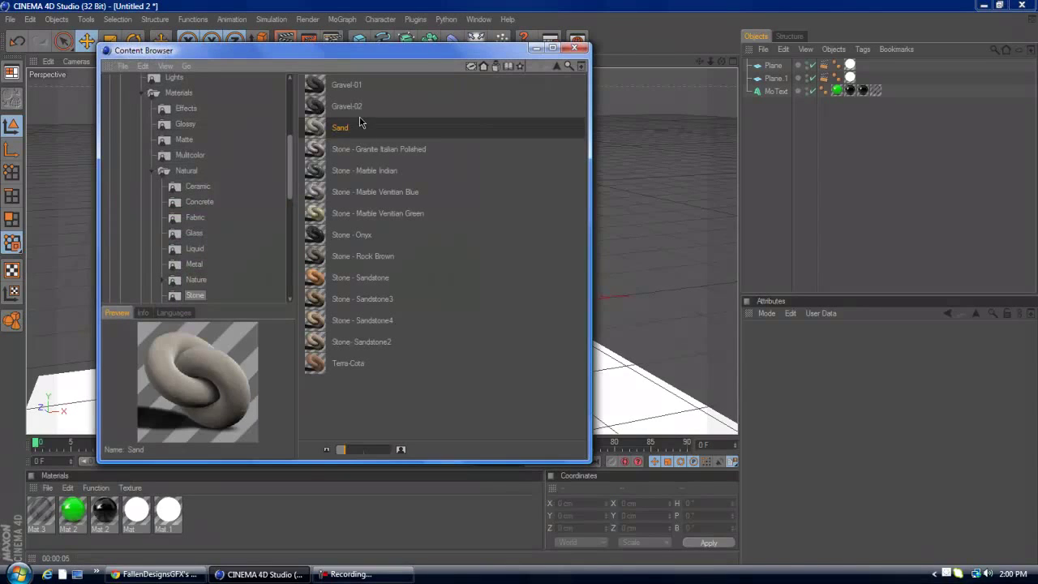
{"action": "left_click", "coordinate": [359, 110]}
{"action": "left_click_drag", "start_coordinate": [288, 147], "coordinate": [279, 108]}
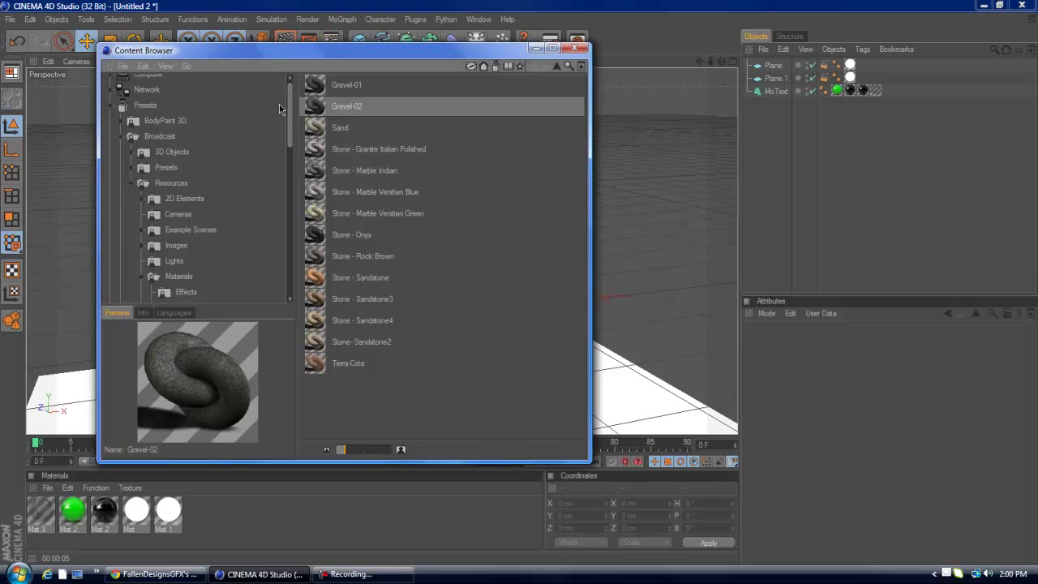
{"action": "left_click", "coordinate": [151, 105]}
{"action": "left_click", "coordinate": [162, 136]}
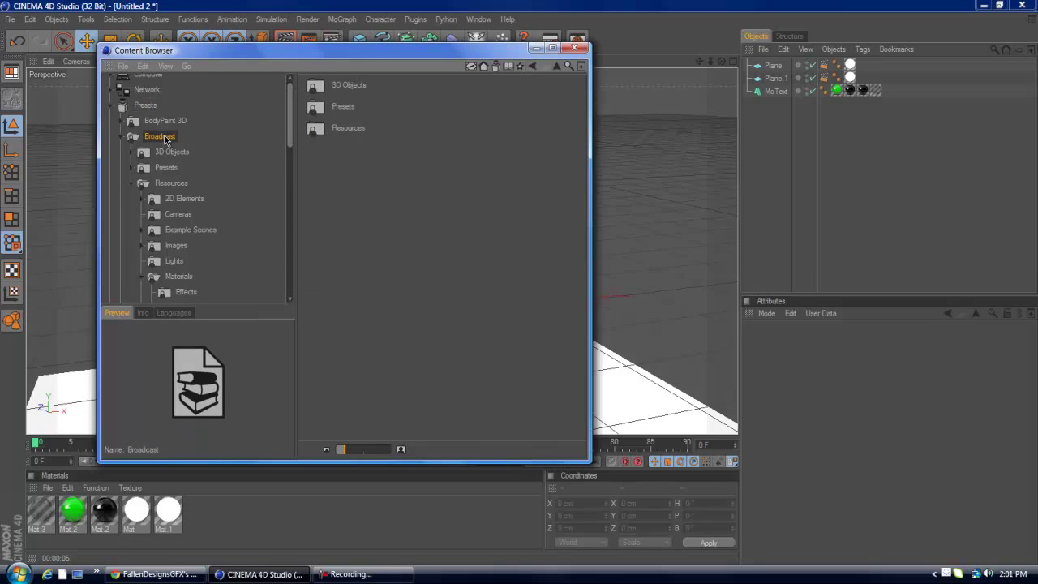
{"action": "left_click", "coordinate": [172, 183]}
{"action": "scroll", "coordinate": [290, 143], "scroll_direction": "down", "scroll_amount": 2}
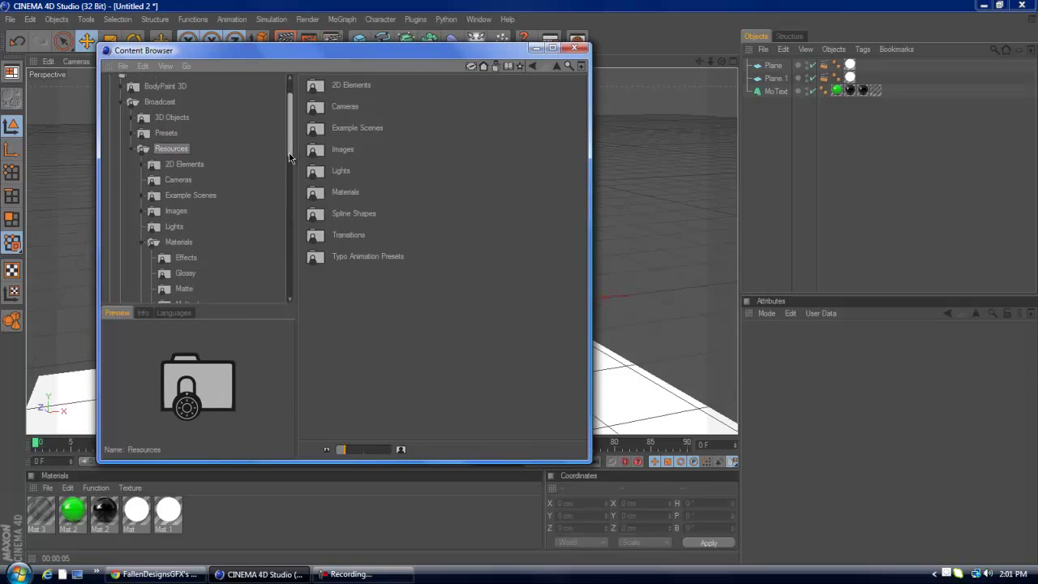
{"action": "left_click", "coordinate": [174, 214]}
{"action": "left_click_drag", "start_coordinate": [294, 158], "coordinate": [294, 182]}
{"action": "left_click", "coordinate": [187, 205]}
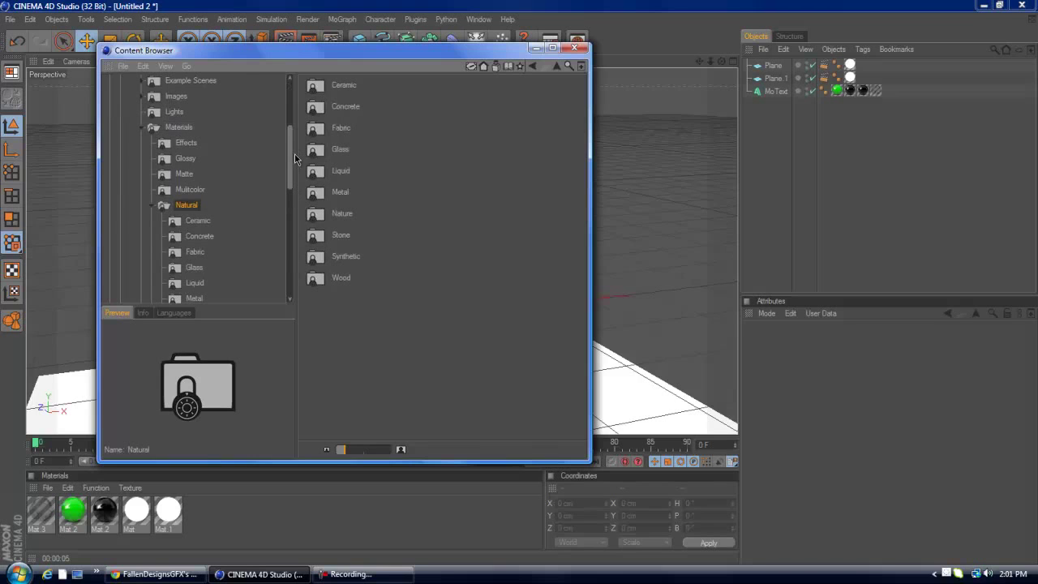
{"action": "scroll", "coordinate": [296, 159], "scroll_direction": "down", "scroll_amount": 2}
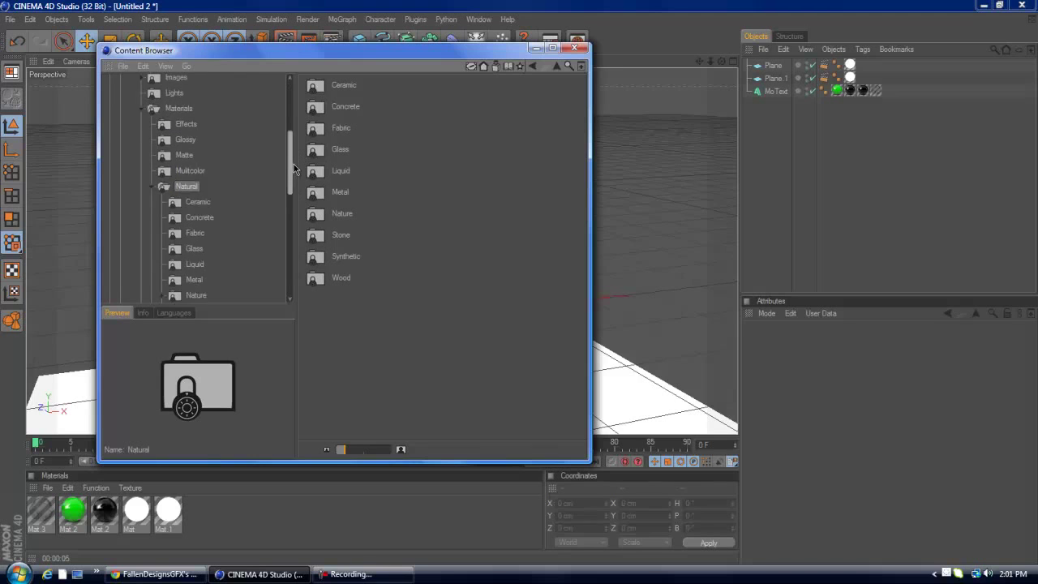
{"action": "double_click", "coordinate": [341, 235]}
- Preview the Stone material presets one after another, from the sandstone variants up through the marbles and Sand to Gravel-02
{"action": "left_click", "coordinate": [334, 320]}
{"action": "left_click", "coordinate": [336, 343]}
{"action": "left_click", "coordinate": [336, 320]}
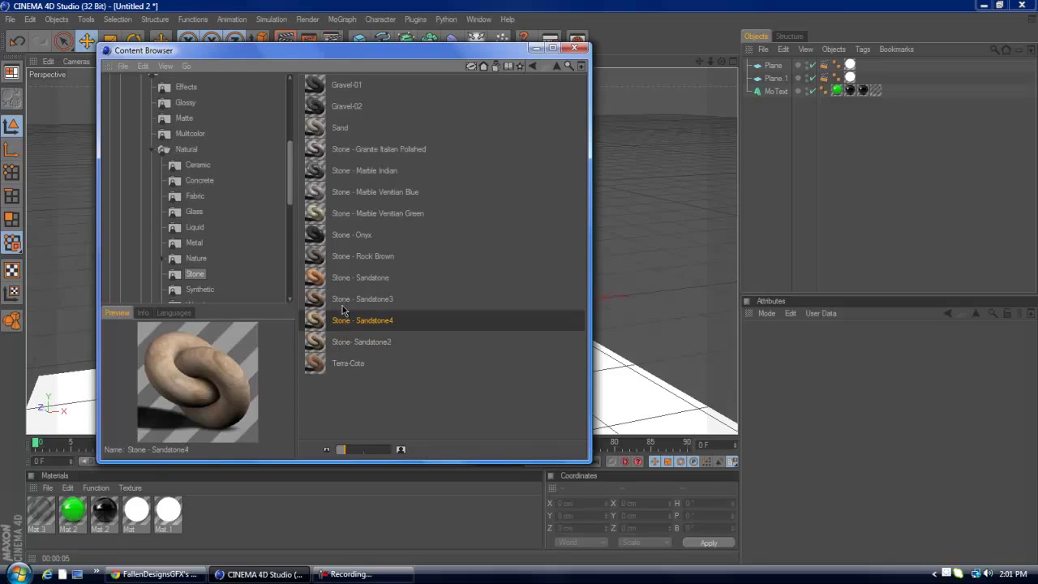
{"action": "left_click", "coordinate": [343, 298]}
{"action": "left_click", "coordinate": [340, 279]}
{"action": "left_click", "coordinate": [347, 261]}
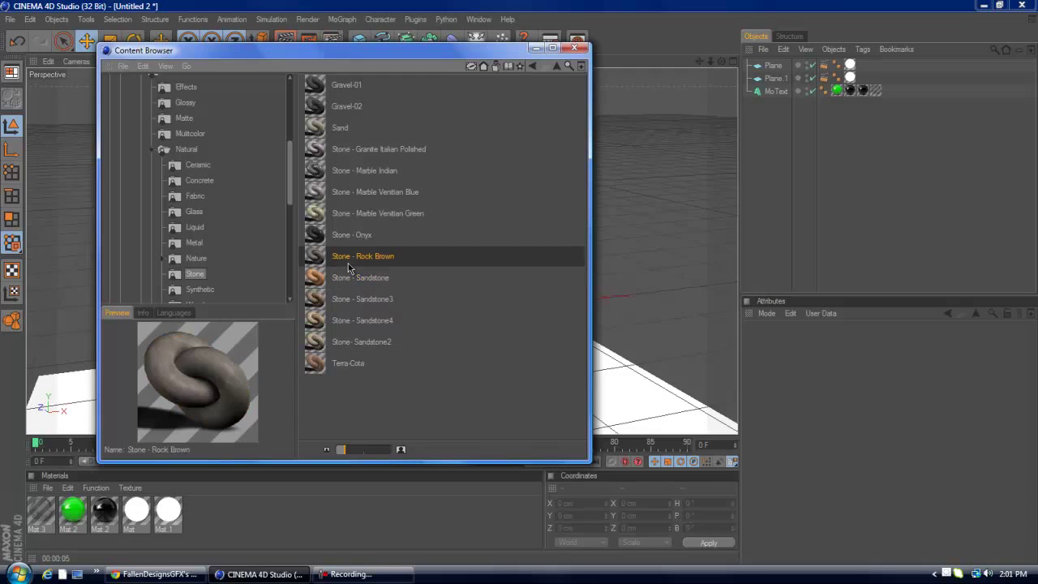
{"action": "left_click", "coordinate": [354, 240]}
{"action": "left_click", "coordinate": [355, 214]}
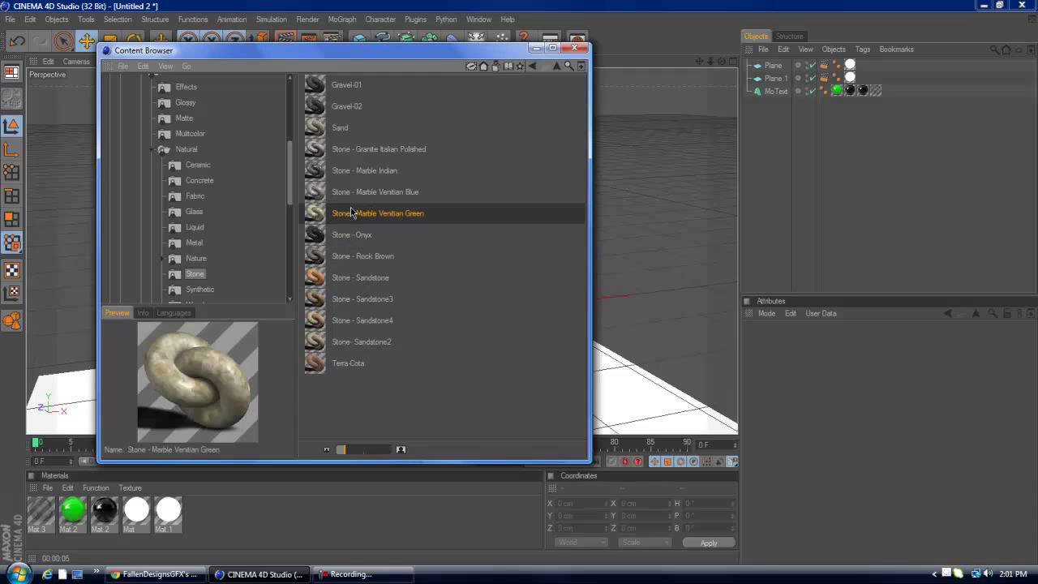
{"action": "left_click", "coordinate": [345, 193]}
{"action": "left_click", "coordinate": [344, 171]}
{"action": "left_click", "coordinate": [346, 150]}
{"action": "left_click", "coordinate": [346, 128]}
{"action": "left_click", "coordinate": [346, 104]}
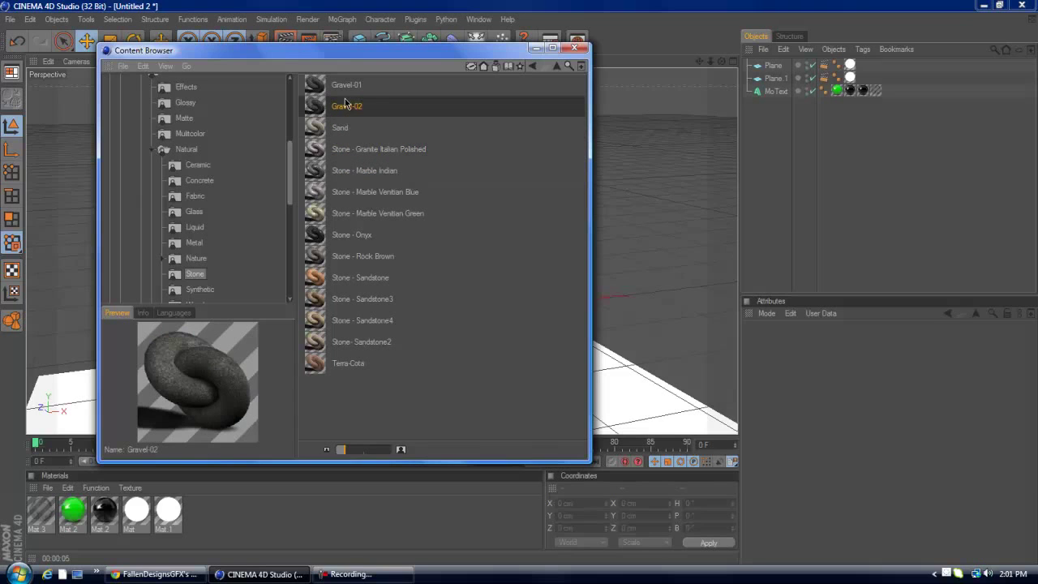
- Compare Gravel-01 with Gravel-02, load the Gravel-02 material into the scene and close the Content Browser
{"action": "left_click", "coordinate": [345, 88]}
{"action": "left_click", "coordinate": [348, 113]}
{"action": "double_click", "coordinate": [348, 114]}
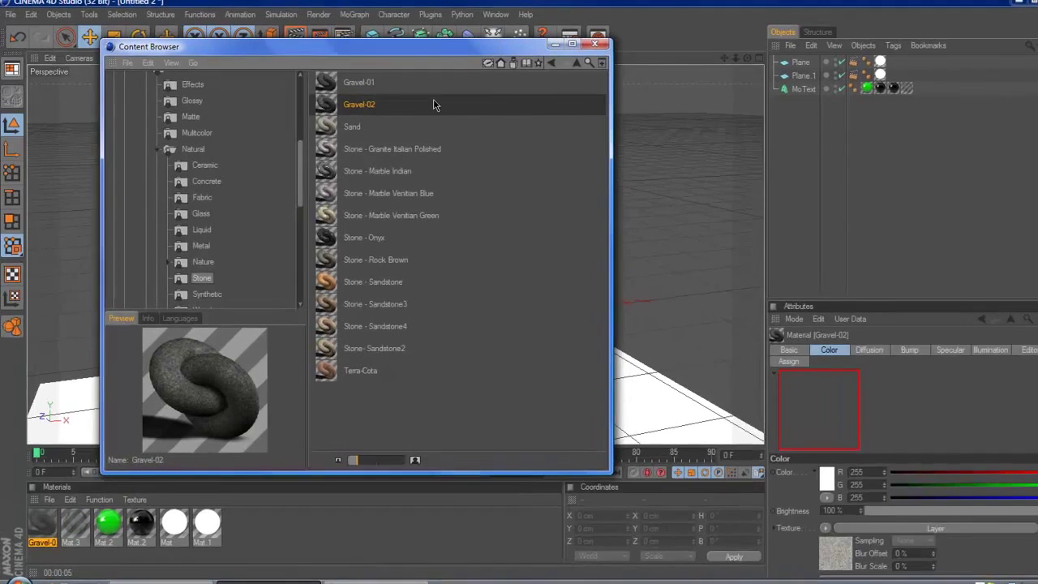
{"action": "left_click", "coordinate": [574, 47]}
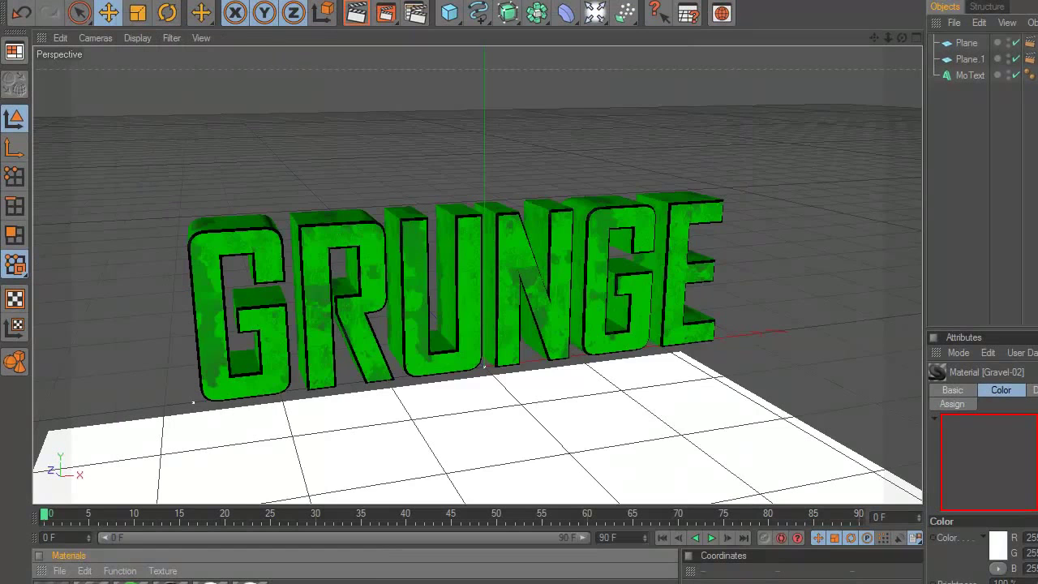
- Copy the Noise texture channel from the Gravel-02 material's Bump settings
{"action": "double_click", "coordinate": [51, 581]}
{"action": "left_click", "coordinate": [293, 343]}
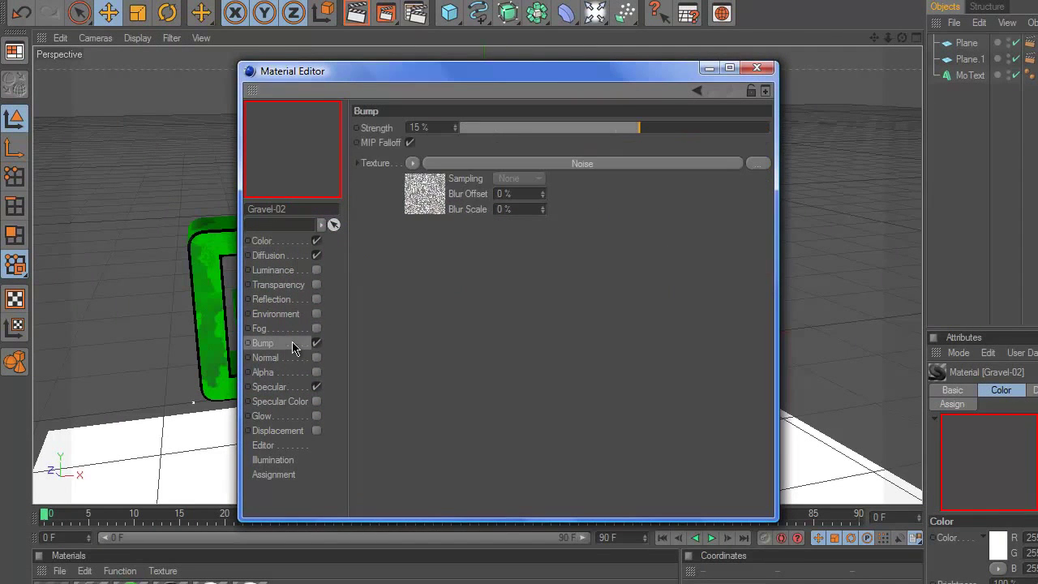
{"action": "left_click", "coordinate": [412, 163]}
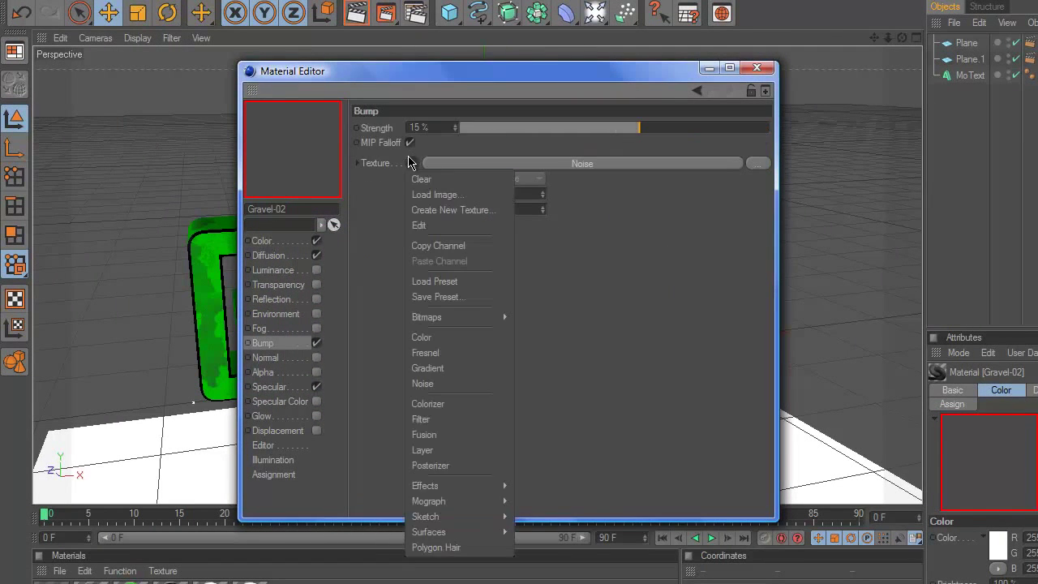
{"action": "left_click", "coordinate": [433, 248]}
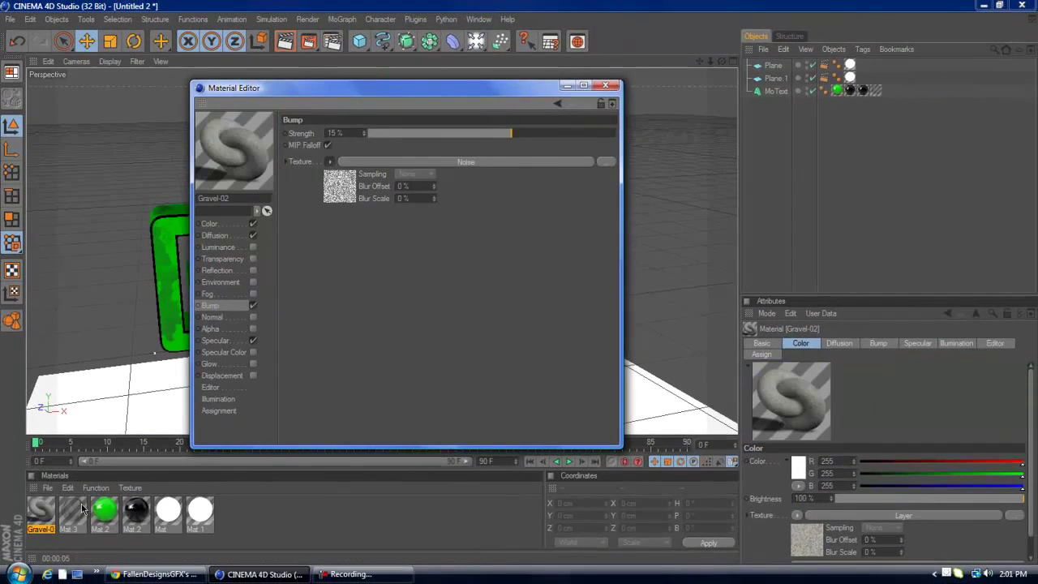
- Paste the copied Noise channel as the bump texture of the grunge material Mat.3 and set the bump strength to 65%
{"action": "left_click", "coordinate": [73, 511]}
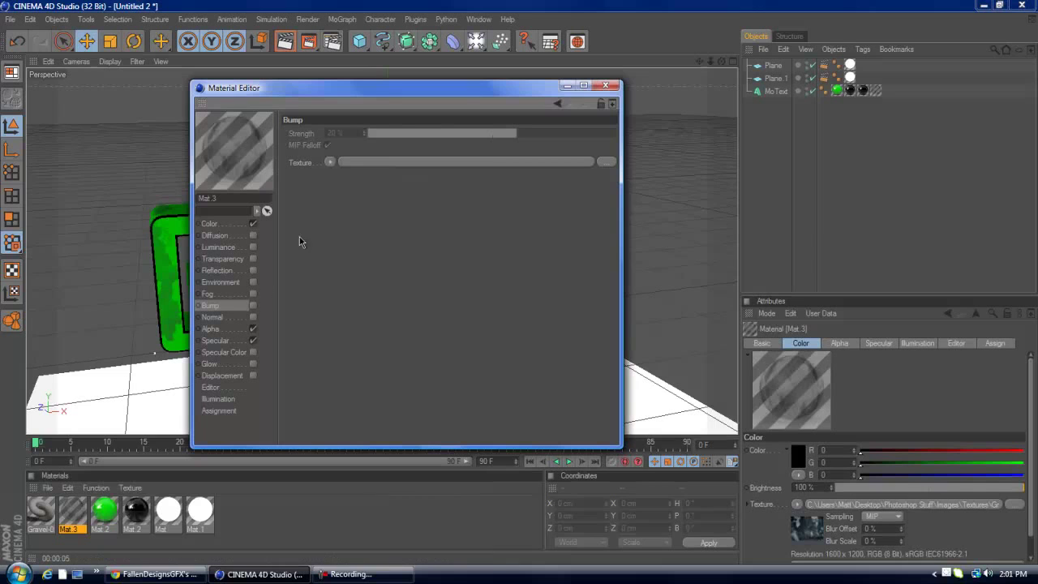
{"action": "left_click", "coordinate": [331, 163]}
{"action": "left_click", "coordinate": [365, 223]}
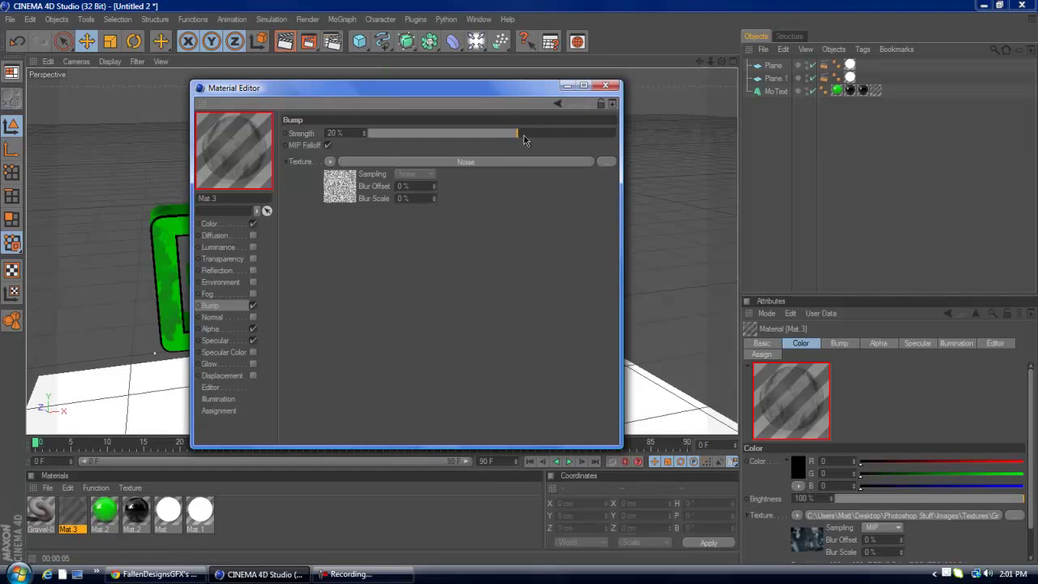
{"action": "left_click_drag", "start_coordinate": [513, 139], "coordinate": [577, 131]}
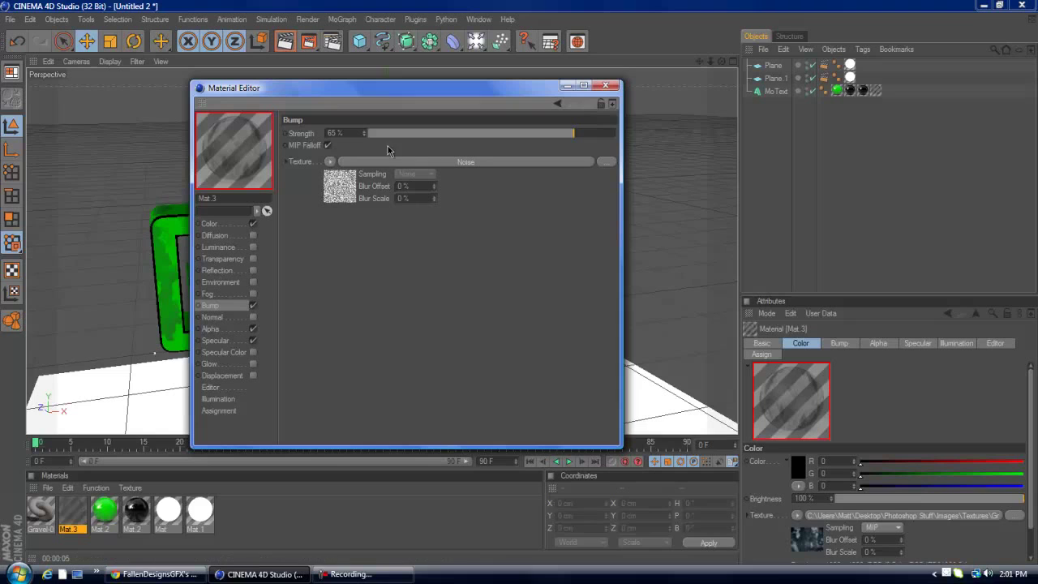
{"action": "left_click", "coordinate": [253, 223]}
{"action": "mouse_move", "coordinate": [159, 577]}
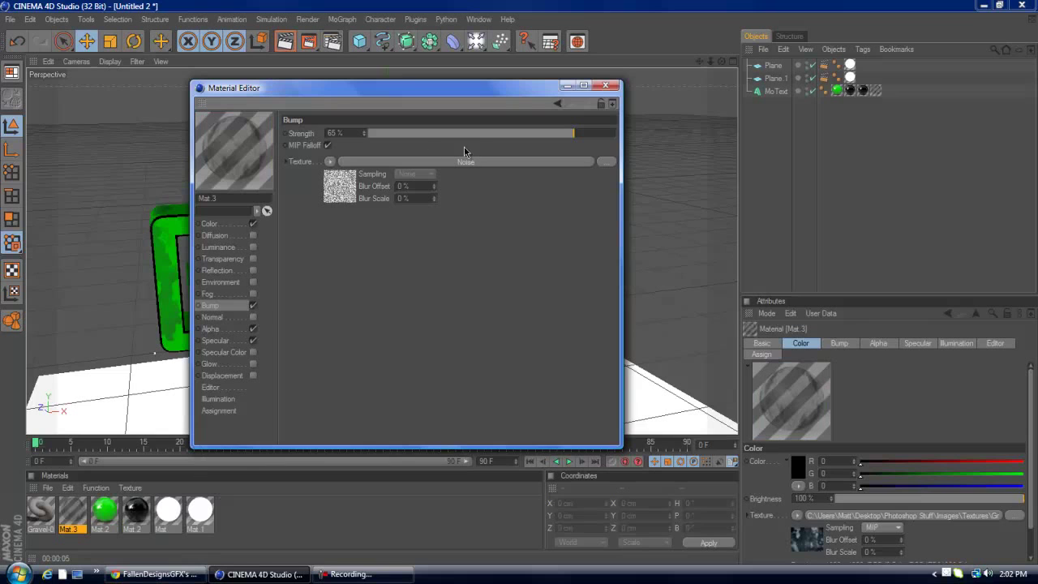
{"action": "left_click", "coordinate": [605, 85]}
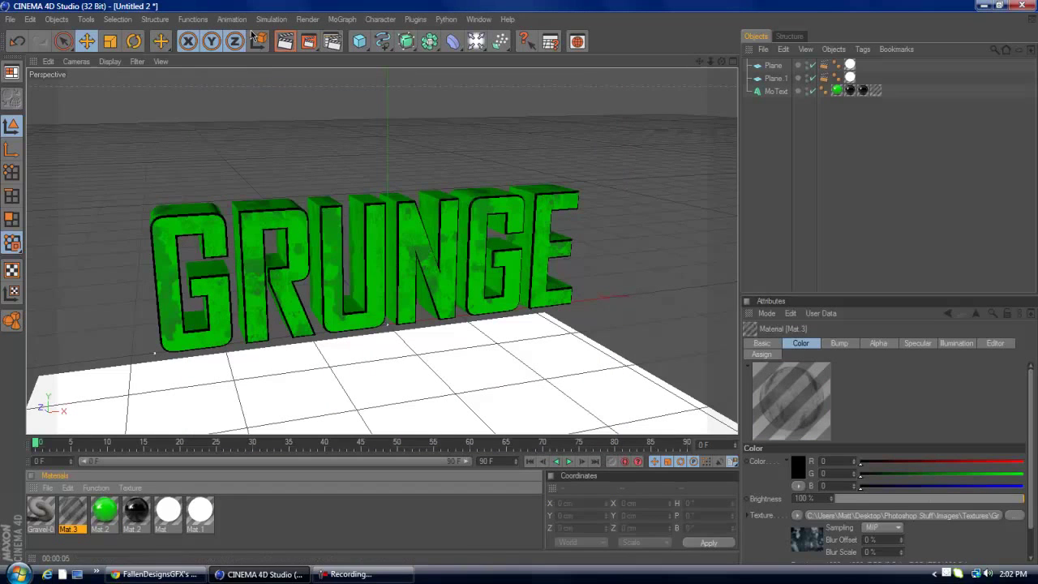
- Test-render the view and reduce the grunge material's bump strength to 32%
{"action": "left_click", "coordinate": [284, 41]}
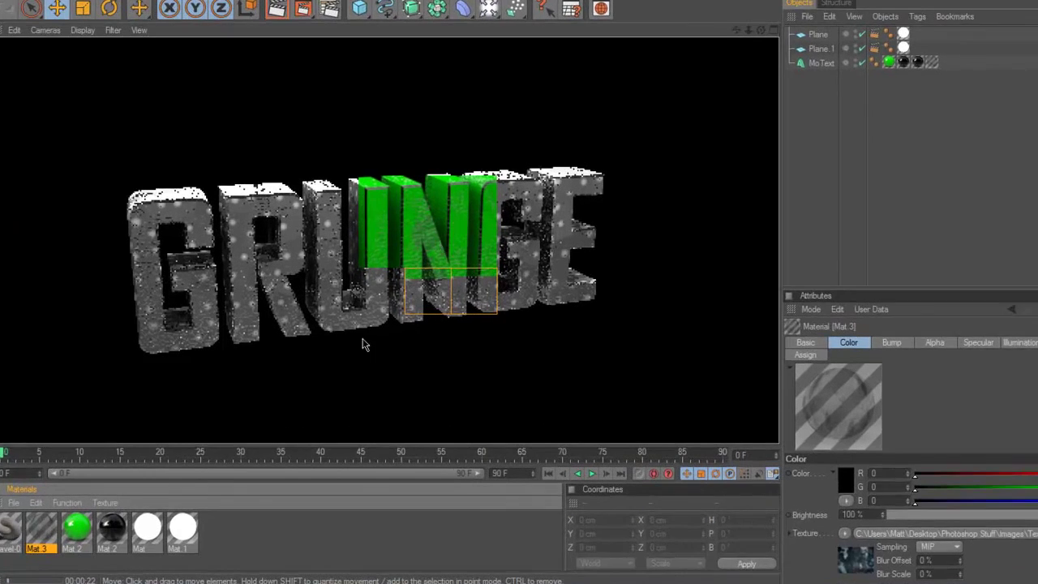
{"action": "double_click", "coordinate": [36, 531]}
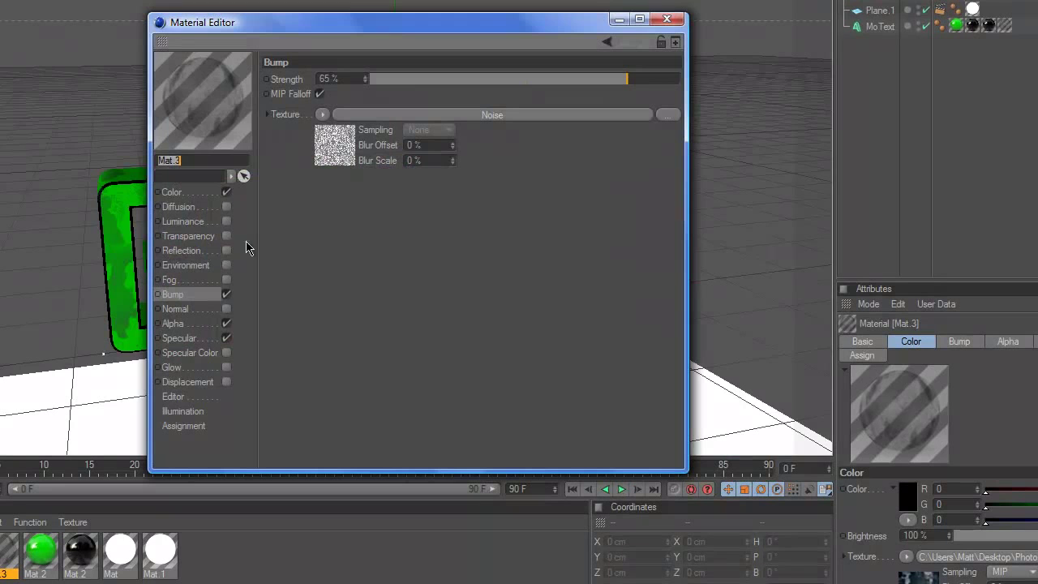
{"action": "left_click_drag", "start_coordinate": [608, 76], "coordinate": [571, 79]}
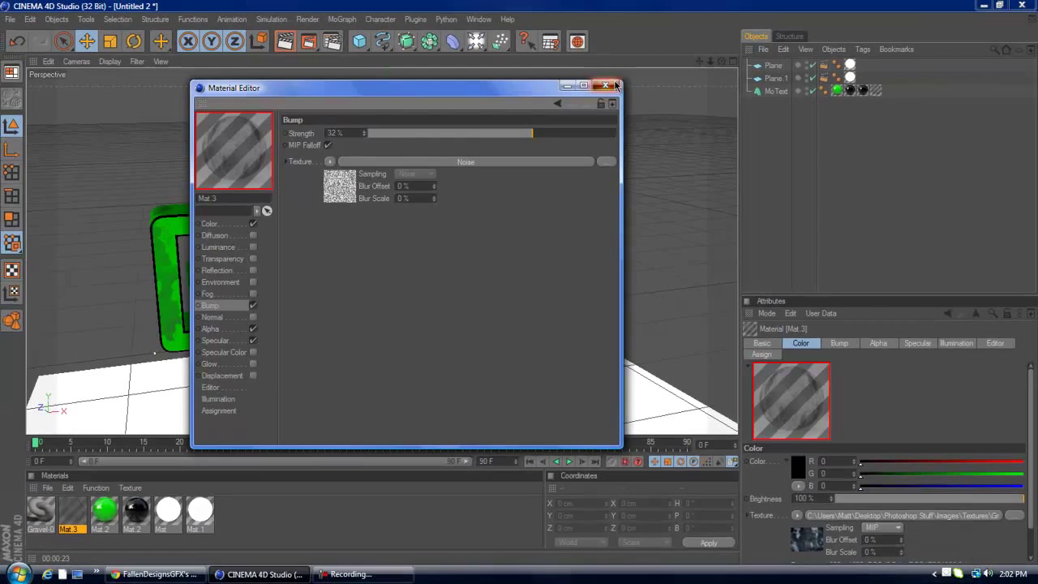
{"action": "left_click", "coordinate": [616, 85]}
- Disable the Bump channel of the grunge material Mat.3
{"action": "double_click", "coordinate": [83, 519]}
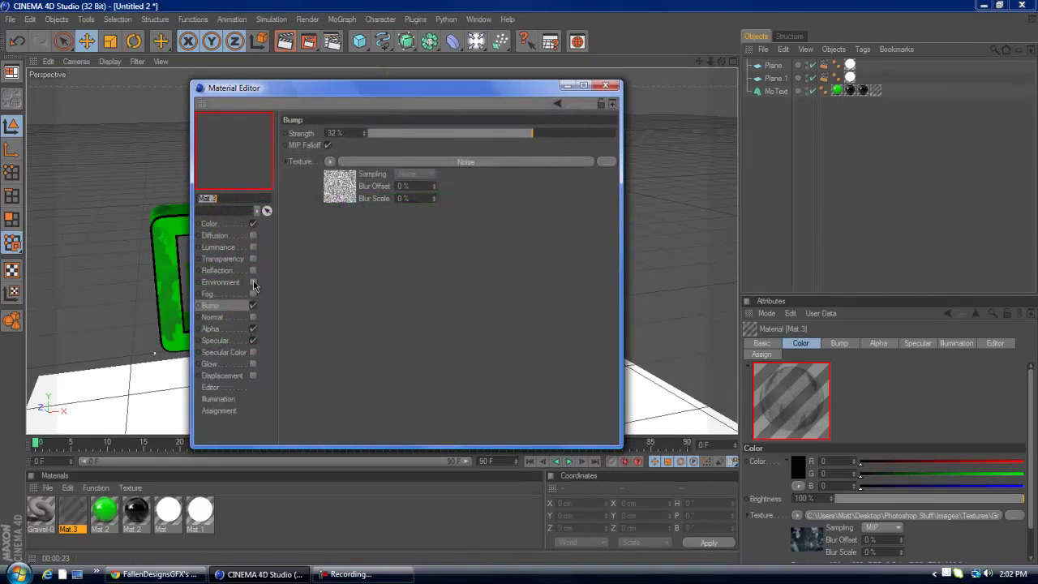
{"action": "left_click", "coordinate": [253, 305]}
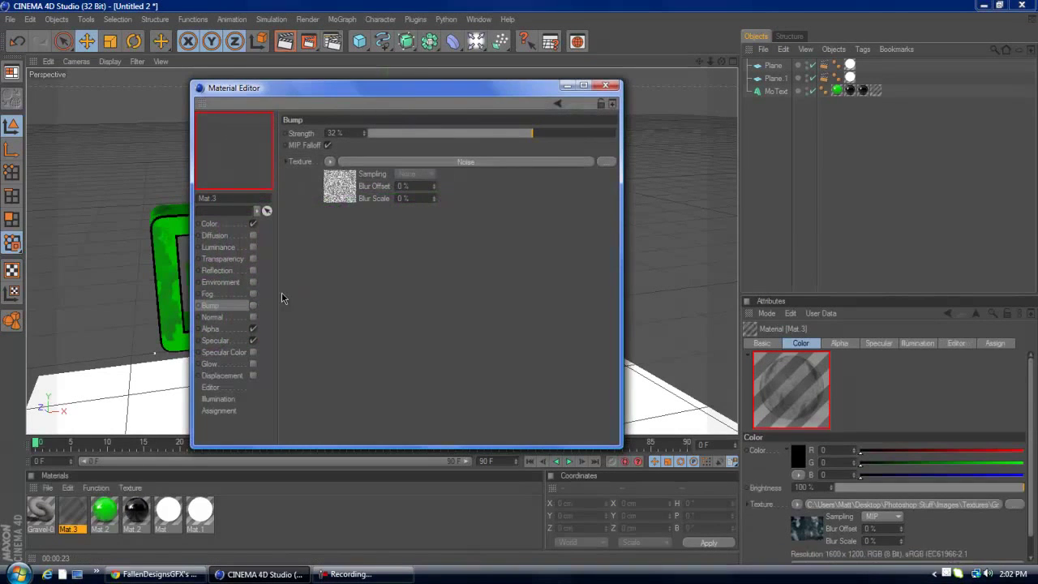
{"action": "left_click", "coordinate": [613, 86]}
- Change the green reflective text material's color to light blue with RGB 191, 248, 255
{"action": "double_click", "coordinate": [104, 511]}
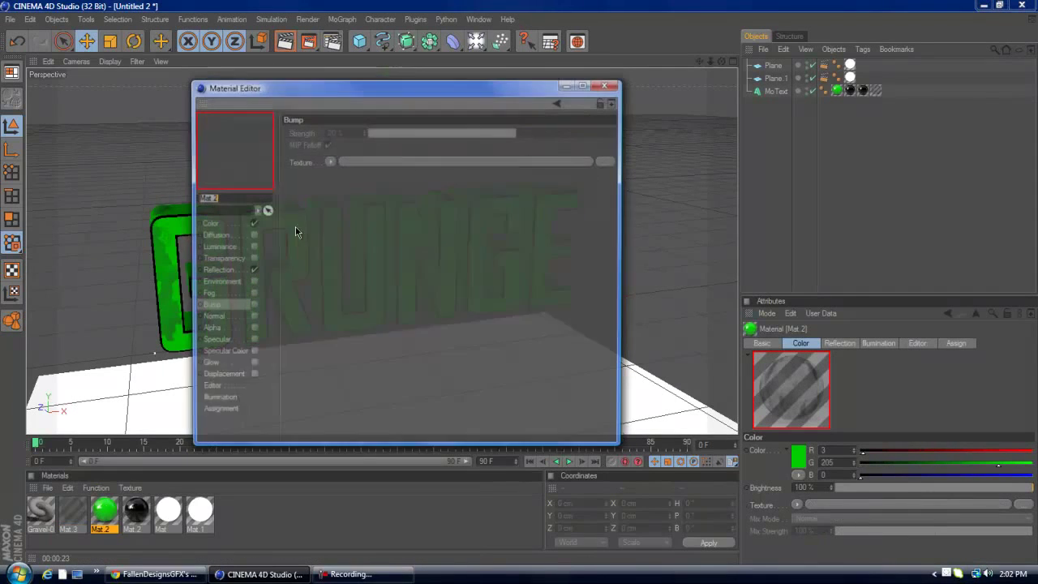
{"action": "left_click", "coordinate": [212, 223]}
{"action": "left_click", "coordinate": [336, 135]}
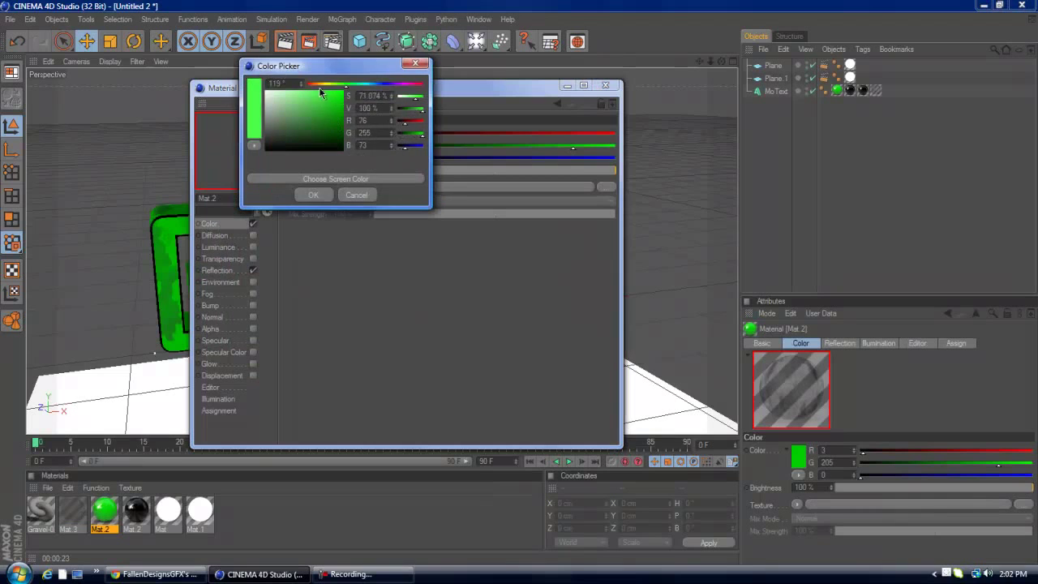
{"action": "left_click_drag", "start_coordinate": [319, 89], "coordinate": [372, 85]}
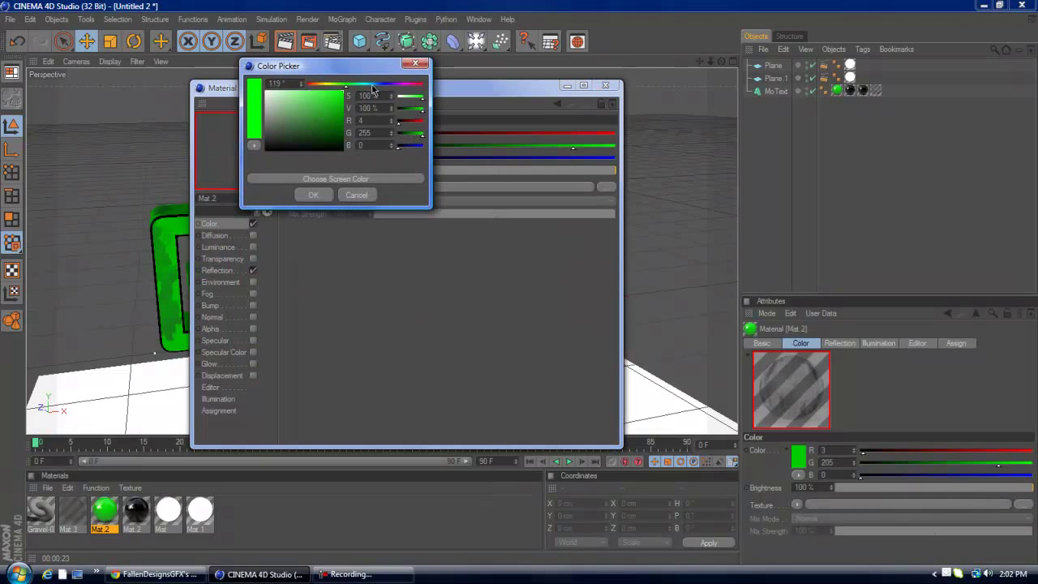
{"action": "left_click", "coordinate": [367, 84]}
{"action": "left_click_drag", "start_coordinate": [293, 94], "coordinate": [288, 65]}
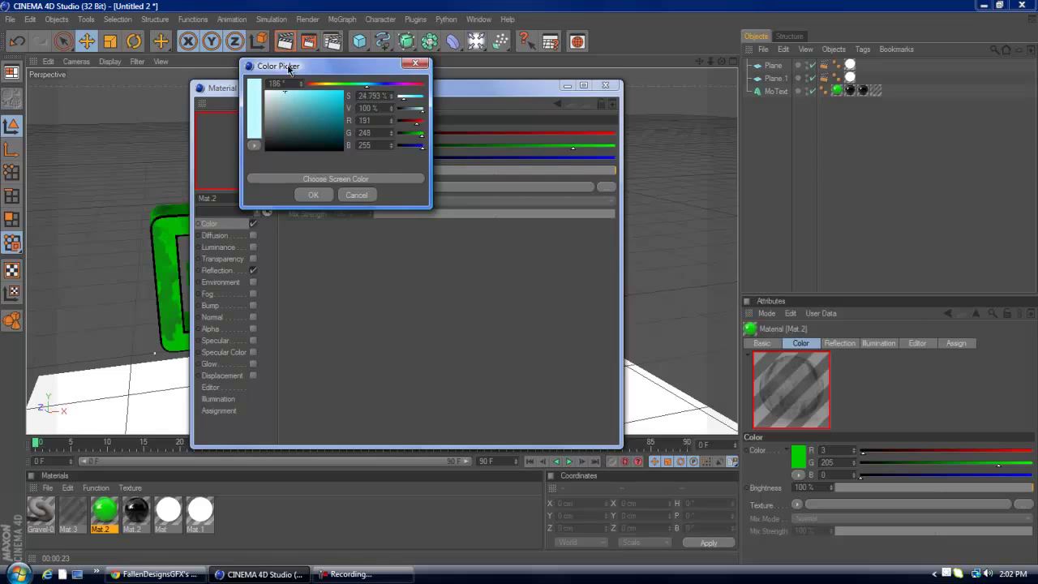
{"action": "left_click", "coordinate": [313, 194]}
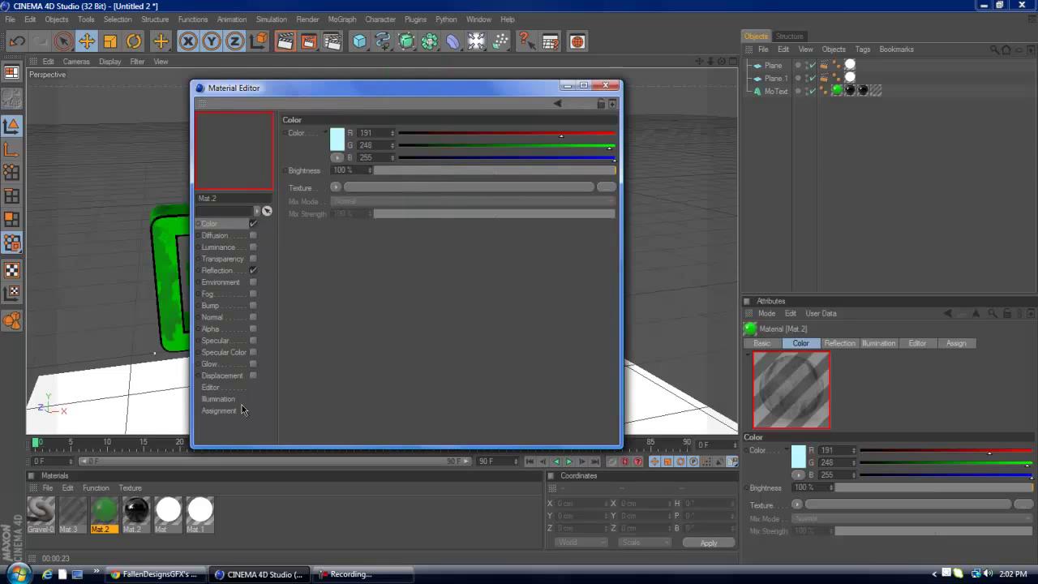
- Change the black bevel material's color to white with RGB 255, 255, 255 and test-render the view
{"action": "left_click", "coordinate": [136, 511]}
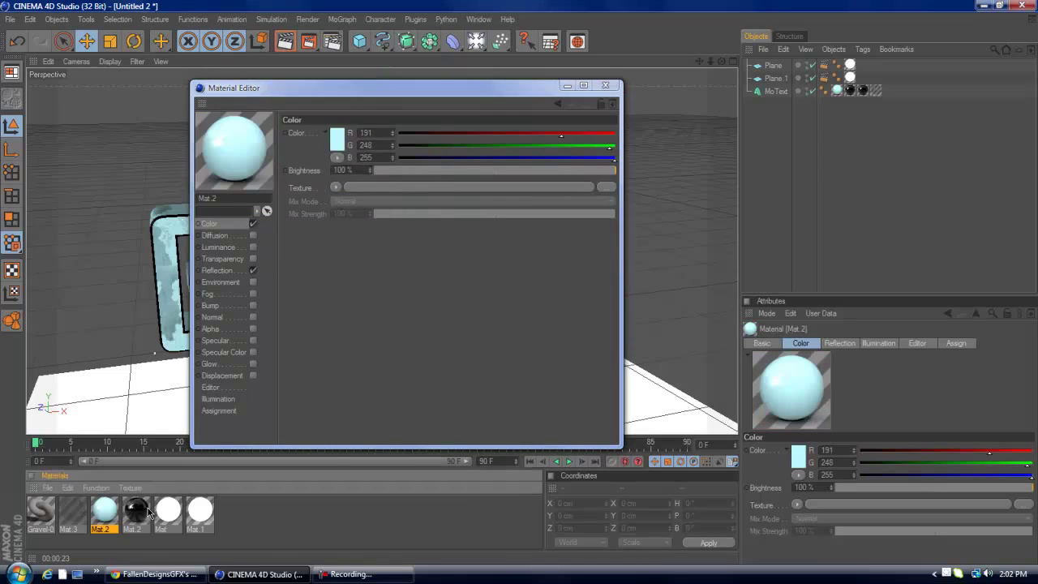
{"action": "left_click", "coordinate": [341, 133]}
{"action": "left_click_drag", "start_coordinate": [338, 135], "coordinate": [227, 55]}
{"action": "left_click", "coordinate": [319, 191]}
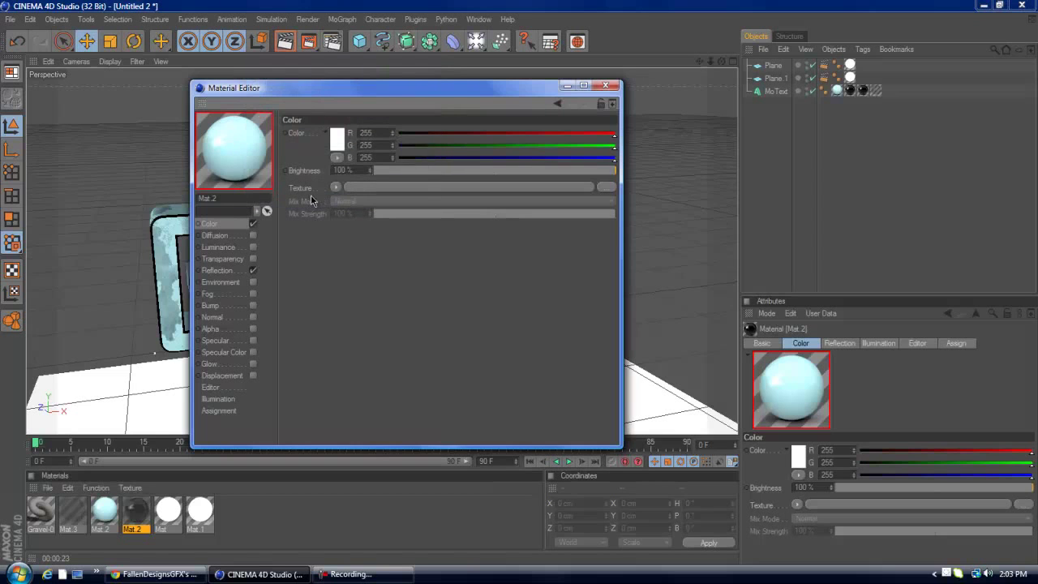
{"action": "left_click", "coordinate": [606, 86]}
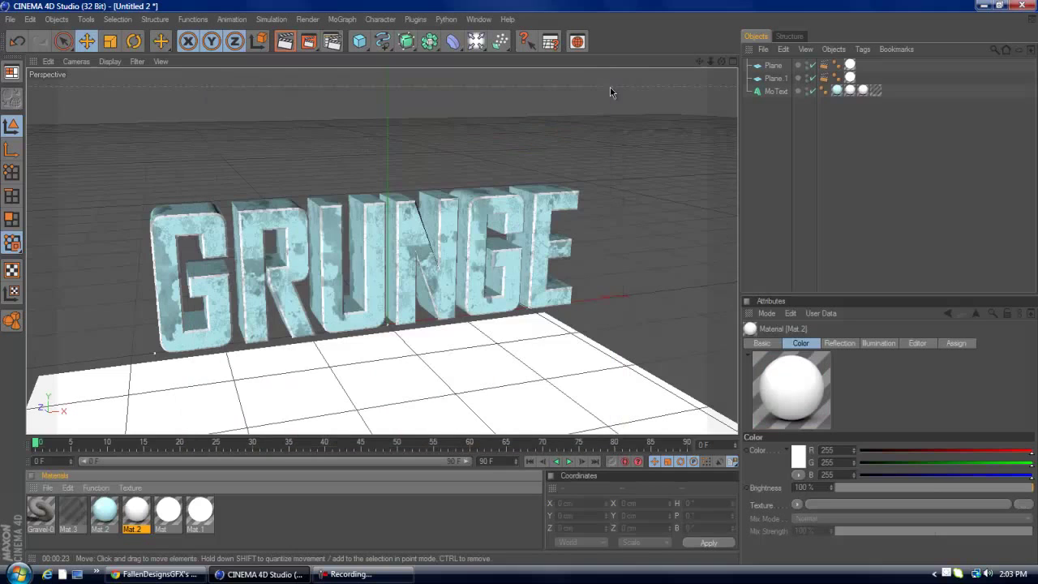
{"action": "left_click", "coordinate": [277, 47]}
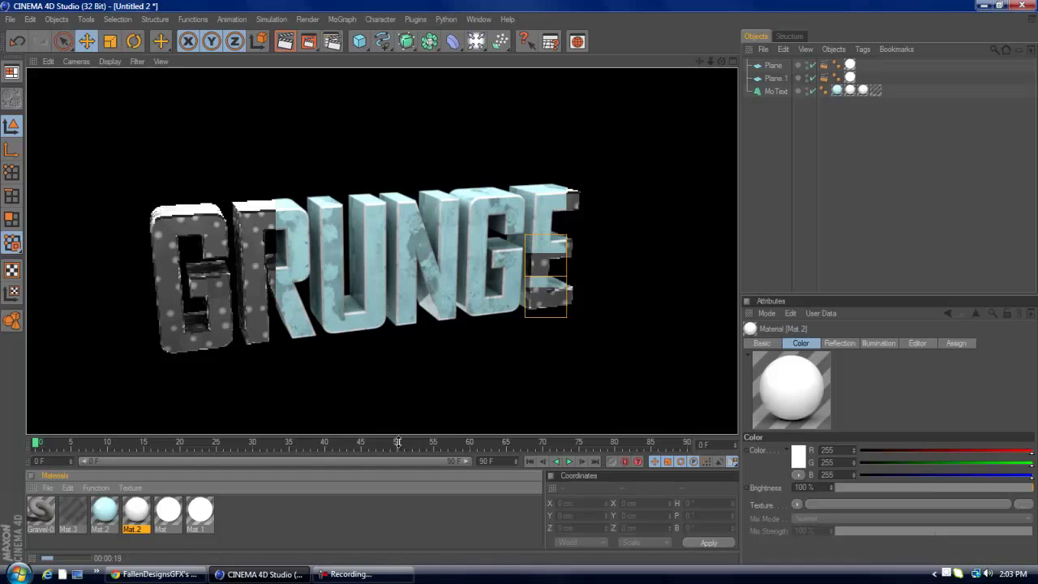
{"action": "left_click", "coordinate": [323, 573]}
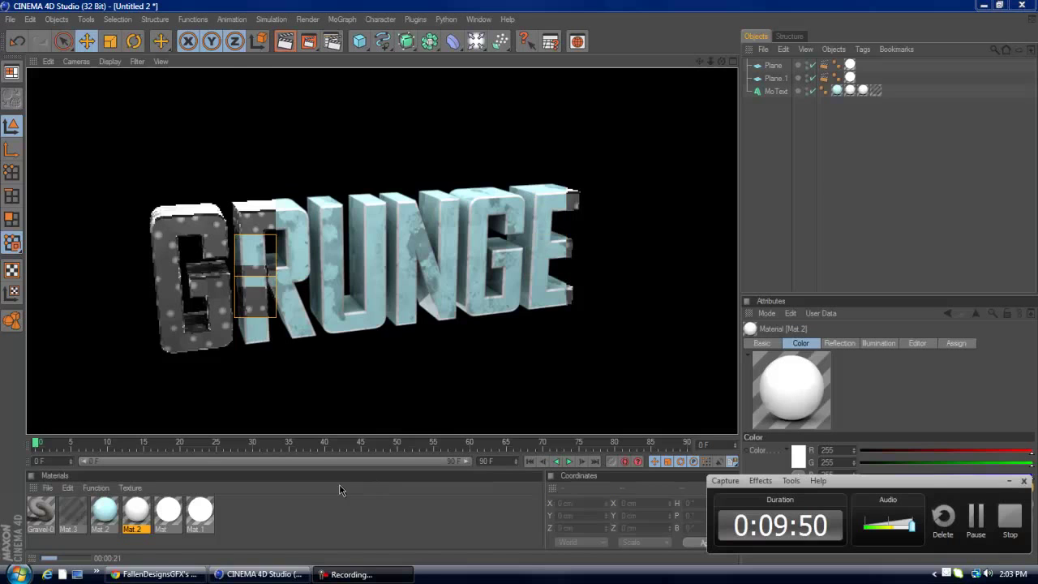
{"action": "left_click", "coordinate": [756, 167]}
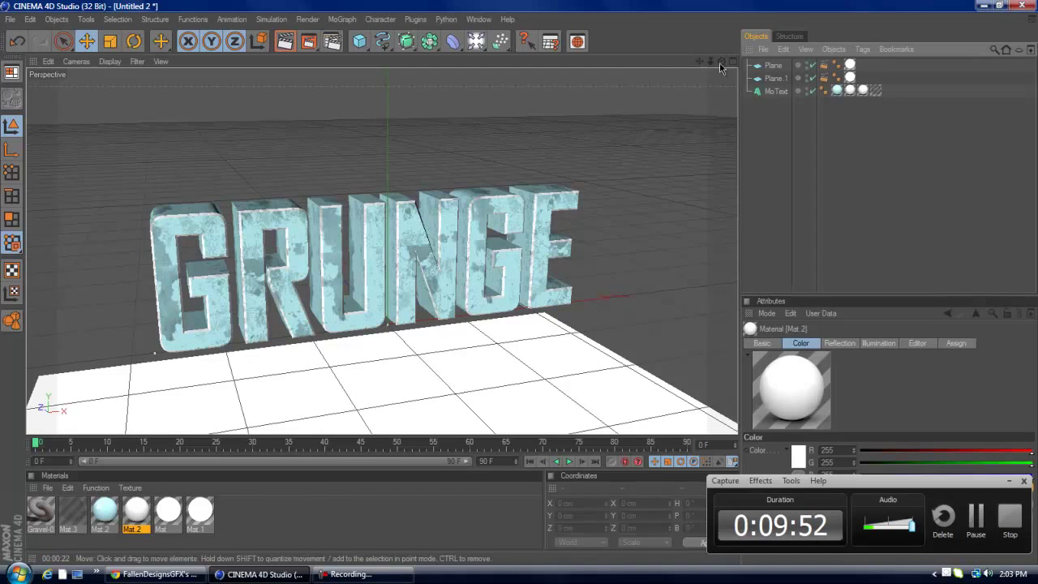
{"action": "left_click_drag", "start_coordinate": [524, 283], "coordinate": [519, 284], "text": "alt"}
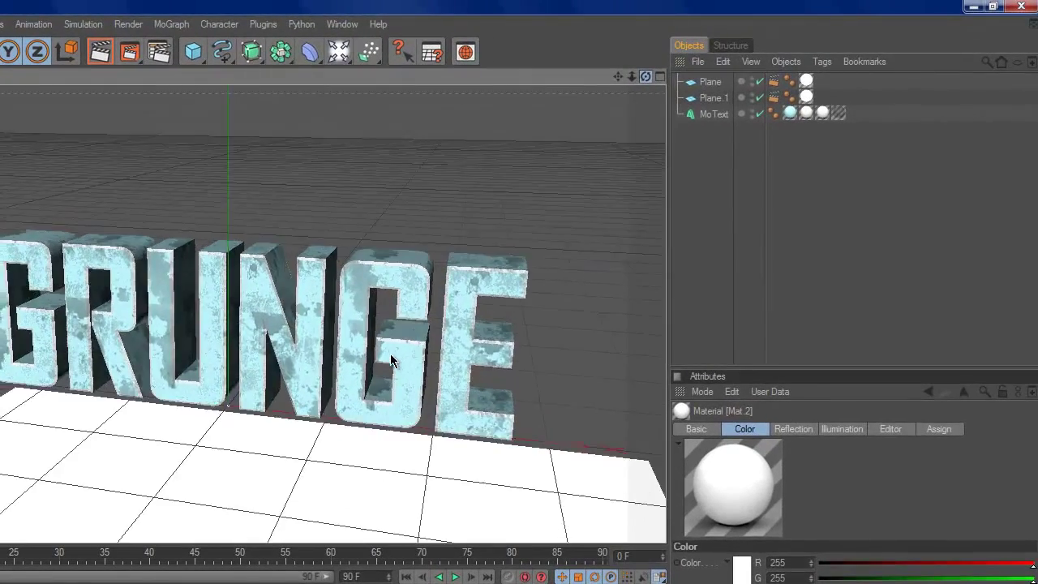
{"action": "left_click_drag", "start_coordinate": [392, 361], "coordinate": [409, 330], "text": "alt"}
- Review the Alpha channel settings of the grunge material Mat.3 in the Material Editor
{"action": "double_click", "coordinate": [16, 580]}
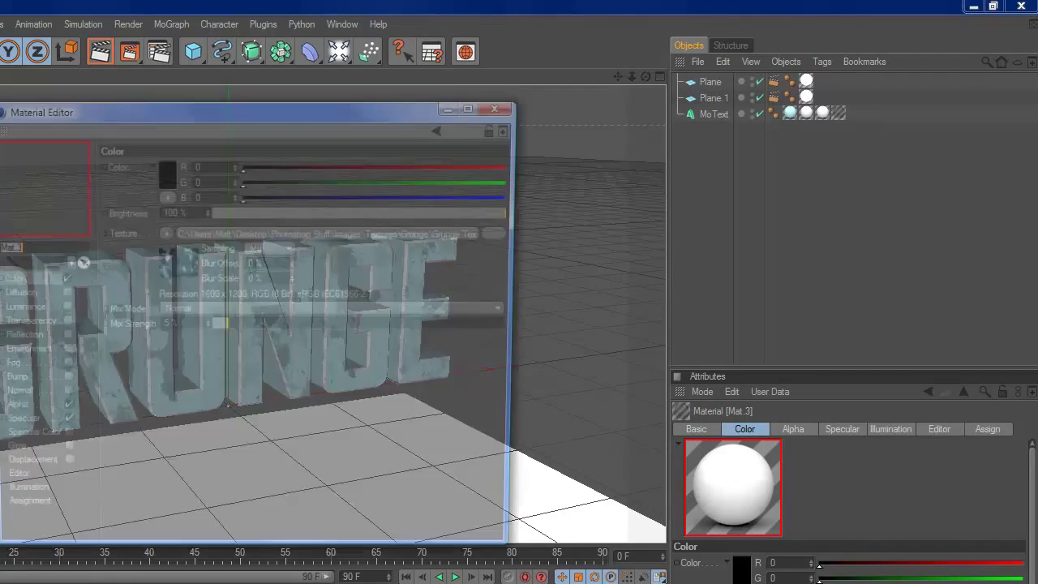
{"action": "left_click", "coordinate": [59, 415]}
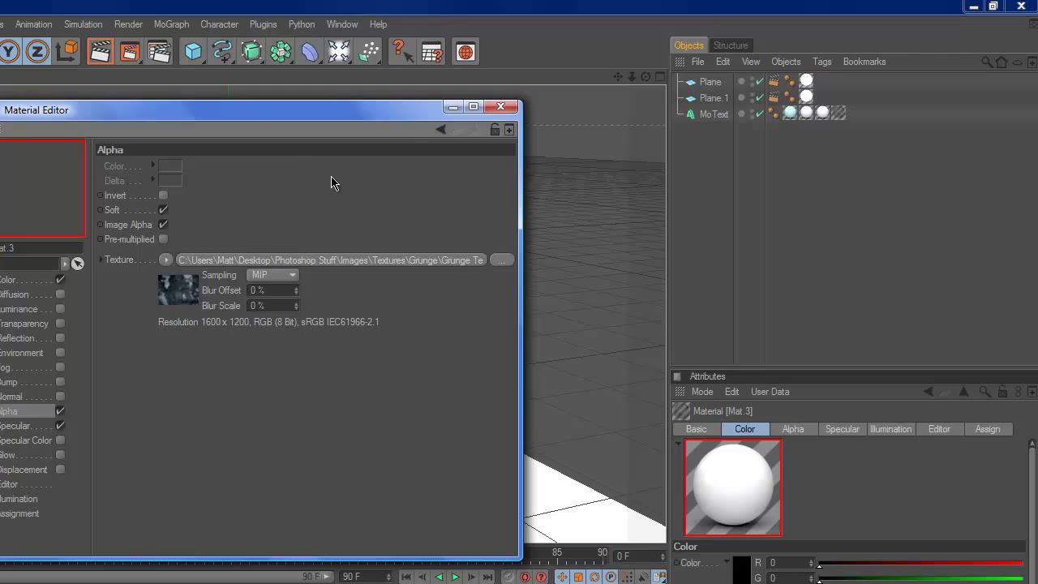
{"action": "left_click", "coordinate": [501, 106]}
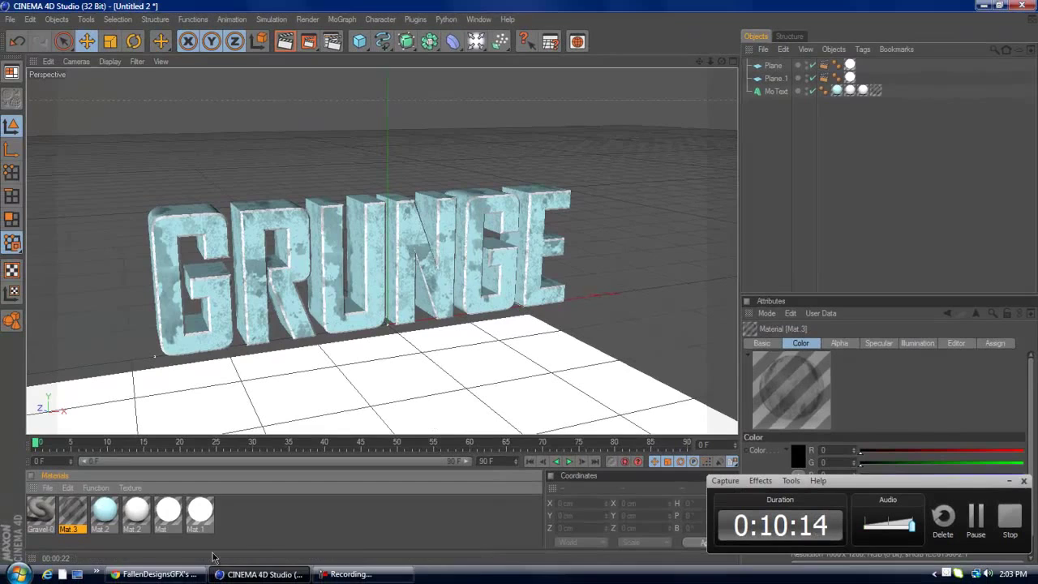
- Switch to the Chrome browser and look through the FallenDesignsGFX YouTube channel page
{"action": "left_click", "coordinate": [154, 574]}
{"action": "key", "text": "ctrl+Tab"}
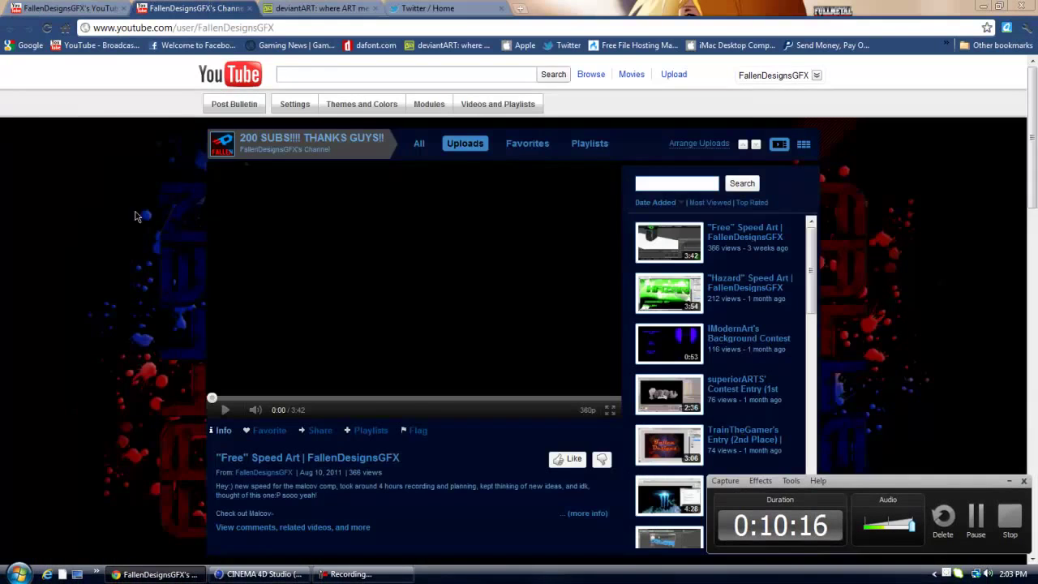
{"action": "scroll", "coordinate": [158, 262], "scroll_direction": "down", "scroll_amount": 3}
{"action": "scroll", "coordinate": [159, 262], "scroll_direction": "down", "scroll_amount": 2}
{"action": "scroll", "coordinate": [157, 262], "scroll_direction": "up", "scroll_amount": 5}
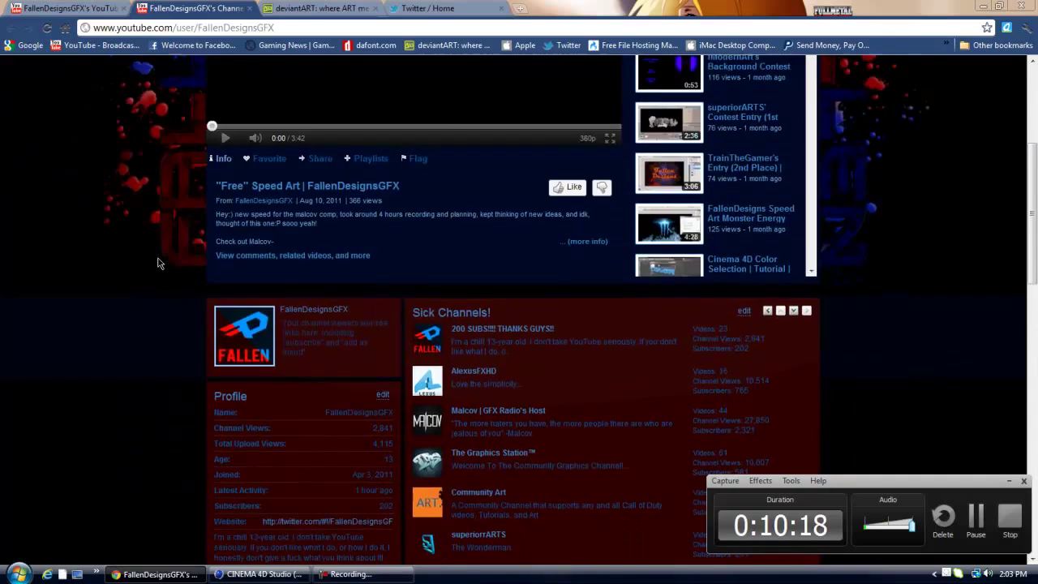
{"action": "scroll", "coordinate": [124, 236], "scroll_direction": "down", "scroll_amount": 2}
{"action": "scroll", "coordinate": [124, 236], "scroll_direction": "down", "scroll_amount": 2}
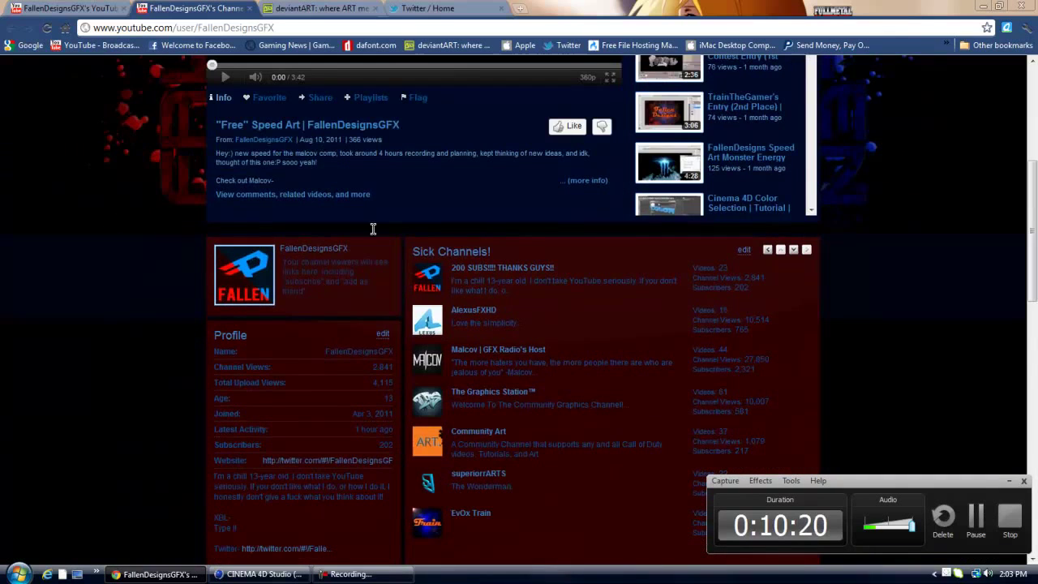
{"action": "scroll", "coordinate": [344, 244], "scroll_direction": "up", "scroll_amount": 4}
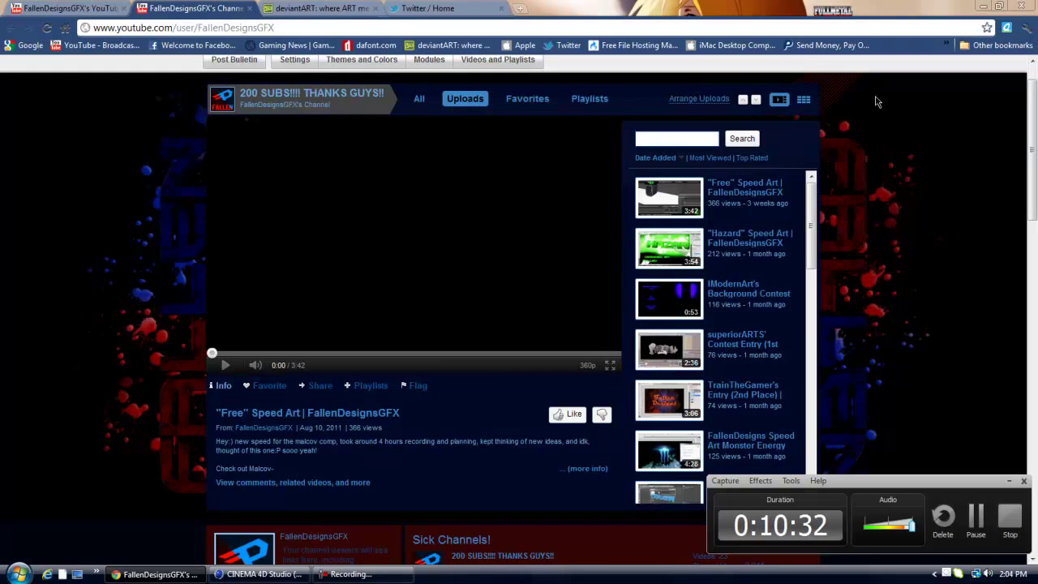
{"action": "scroll", "coordinate": [125, 253], "scroll_direction": "down", "scroll_amount": 5}
{"action": "scroll", "coordinate": [126, 253], "scroll_direction": "up", "scroll_amount": 1}
{"action": "scroll", "coordinate": [934, 139], "scroll_direction": "up", "scroll_amount": 3}
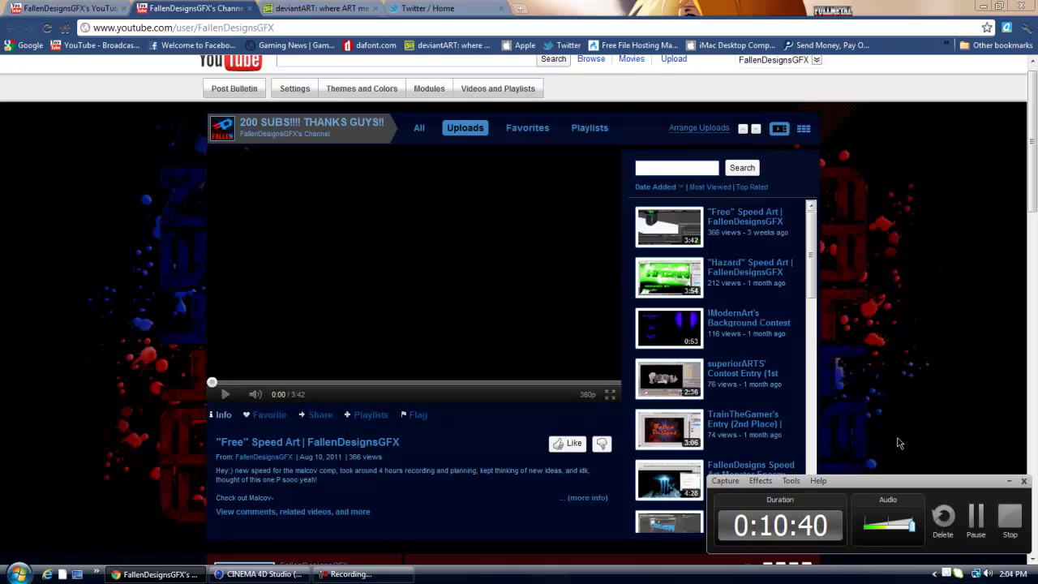
{"action": "left_click", "coordinate": [1009, 481]}
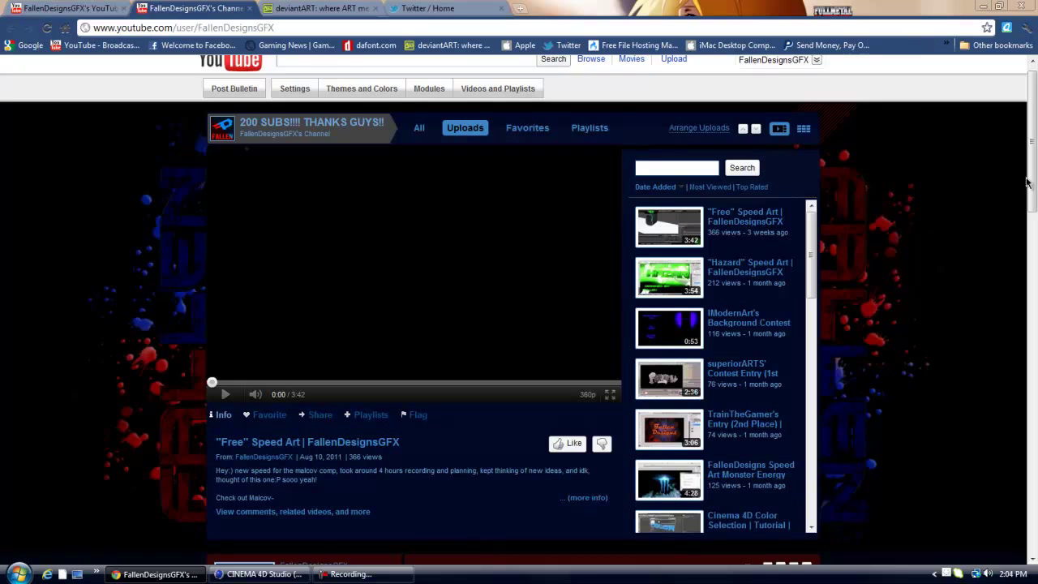
{"action": "left_click_drag", "start_coordinate": [1029, 179], "coordinate": [1028, 166]}
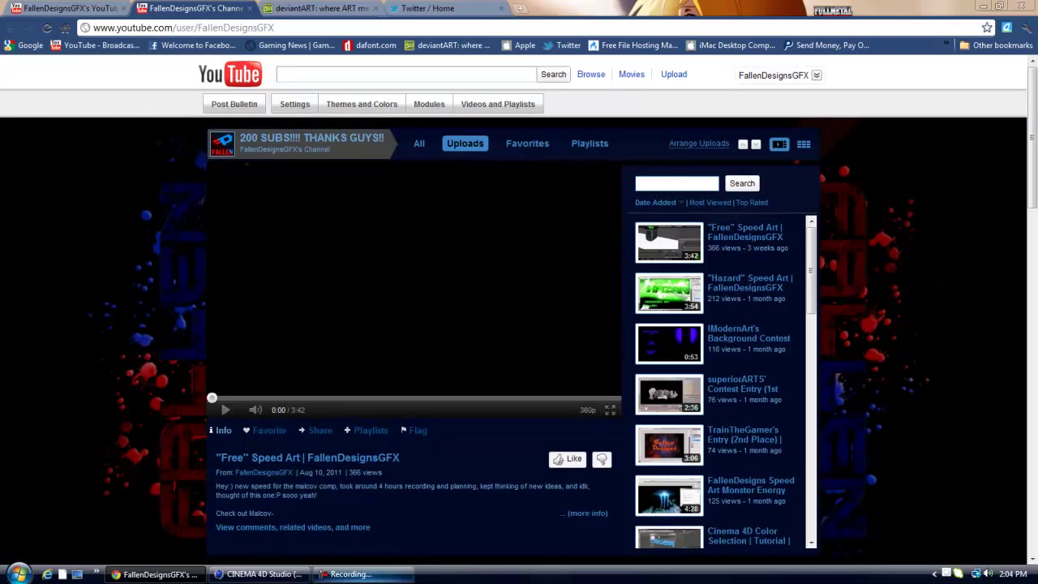
- Switch to the screen recorder and stop the recording
{"action": "left_click", "coordinate": [369, 577]}
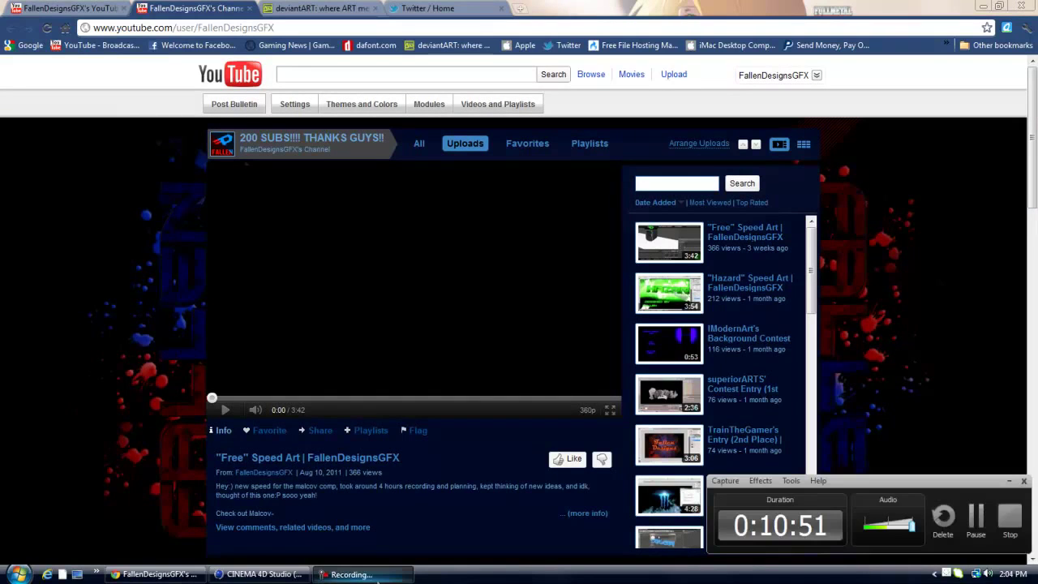
{"action": "left_click", "coordinate": [1013, 525]}
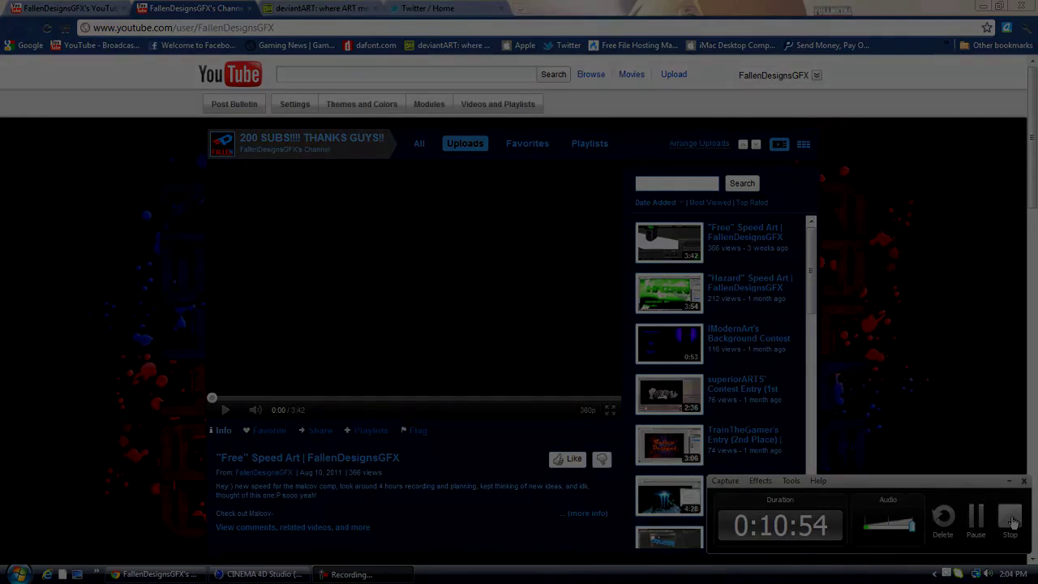